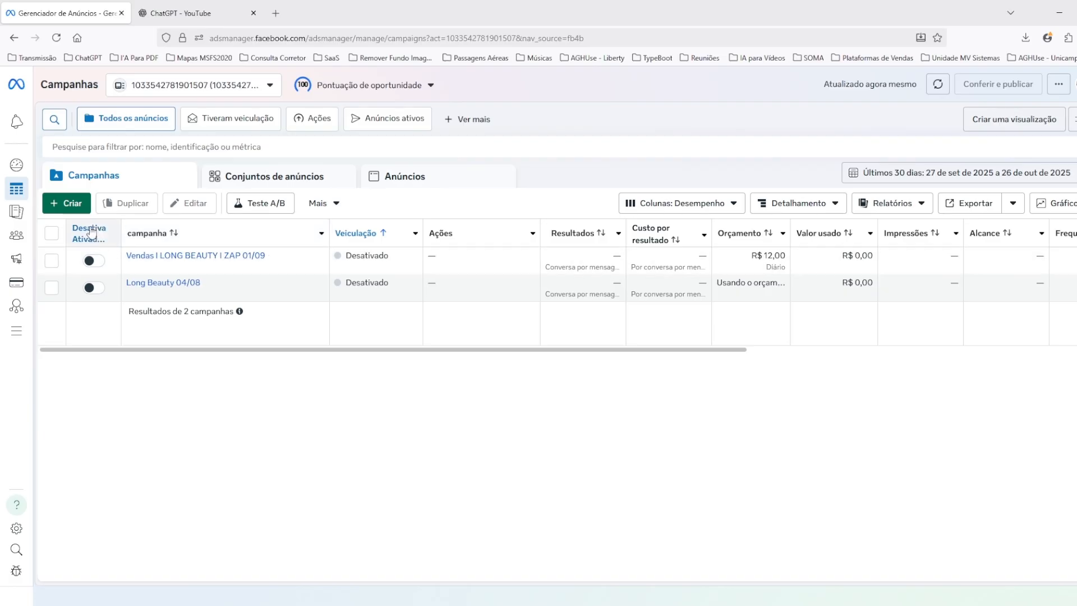
Step: Create a new auction campaign with the Vendas objective
{"action": "left_click", "coordinate": [70, 205]}
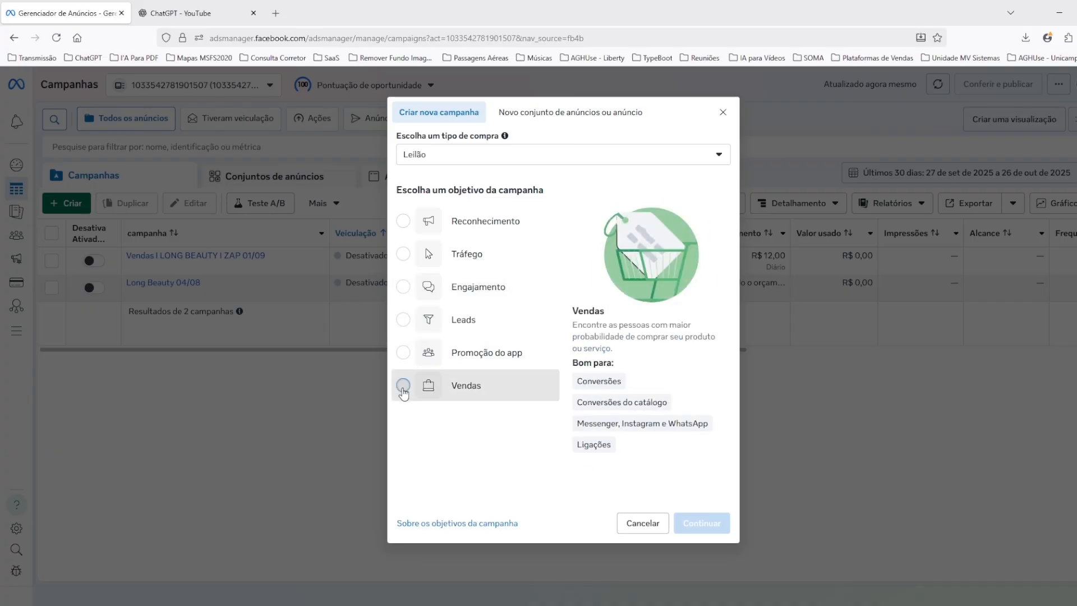
{"action": "left_click", "coordinate": [403, 387]}
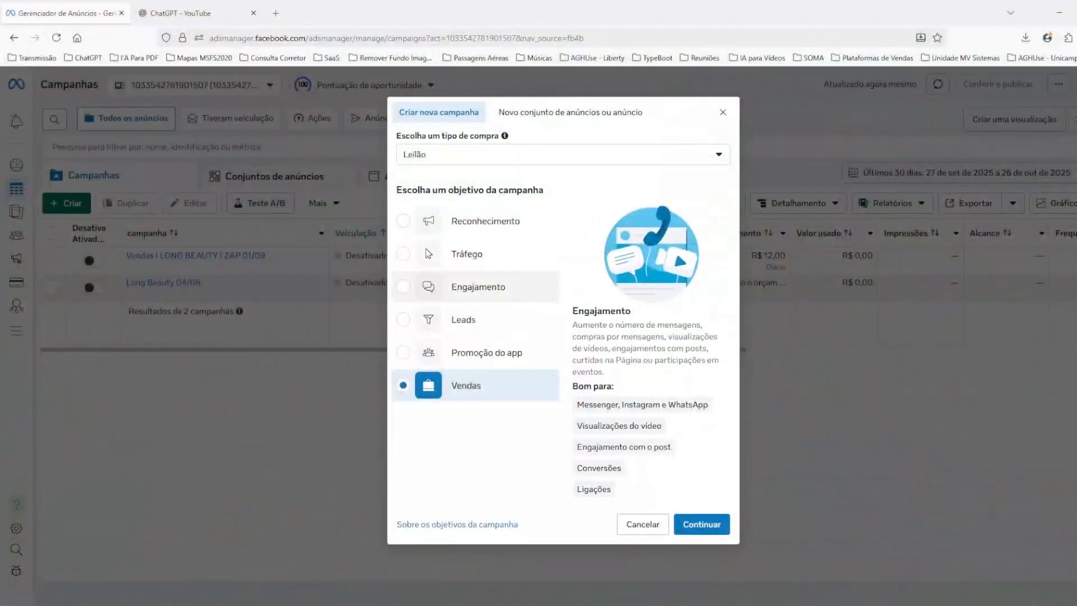
{"action": "left_click", "coordinate": [713, 523]}
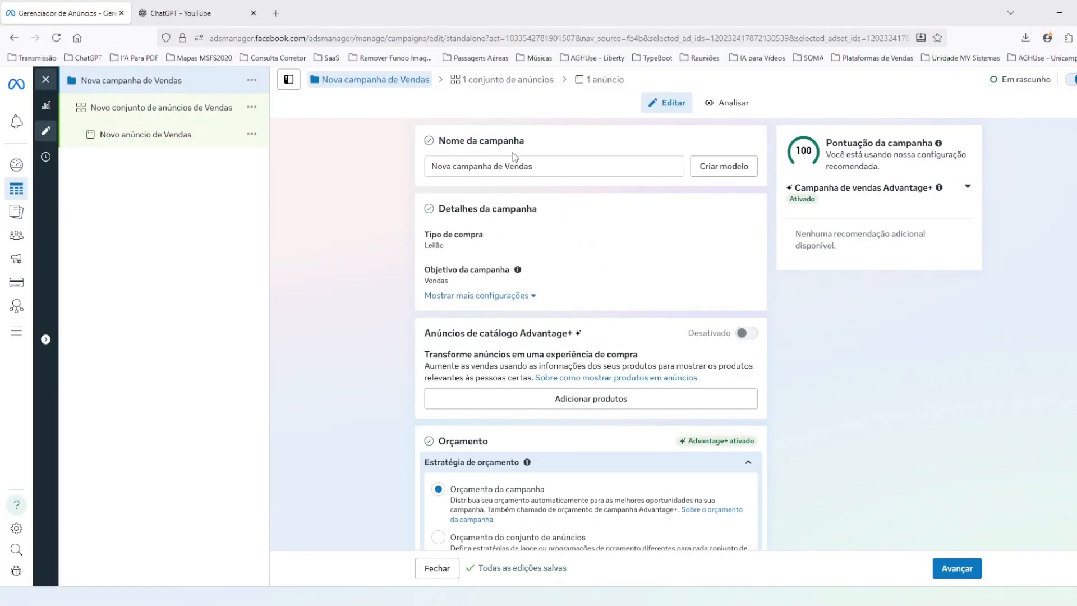
Step: Rename the campaign "vendas do long beauty I 28/10" and continue to its ad set
{"action": "left_click_drag", "start_coordinate": [567, 166], "coordinate": [410, 182]}
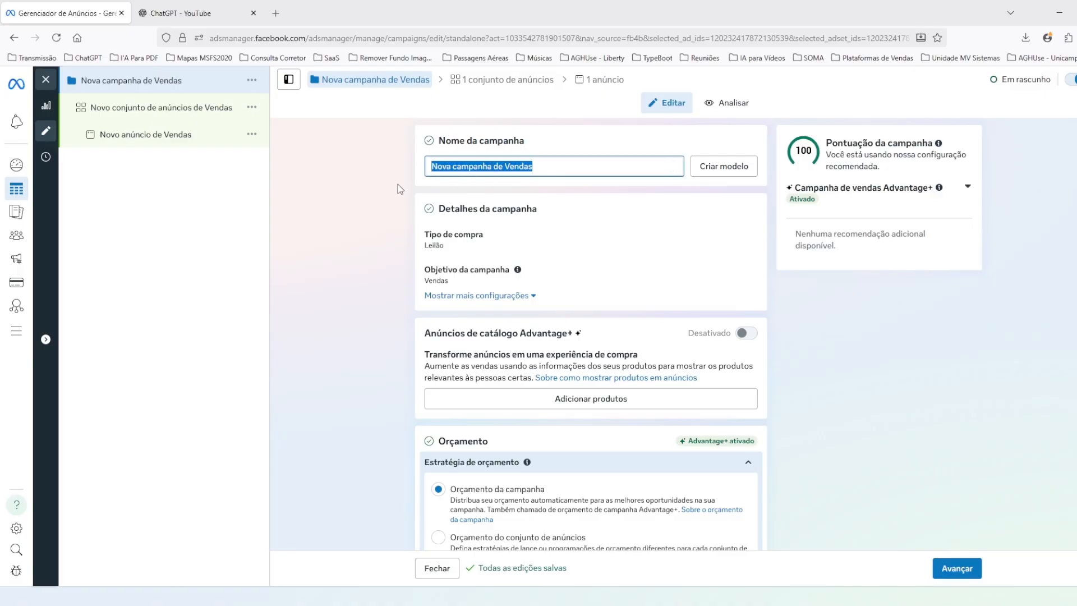
{"action": "key", "text": "BackSpace"}
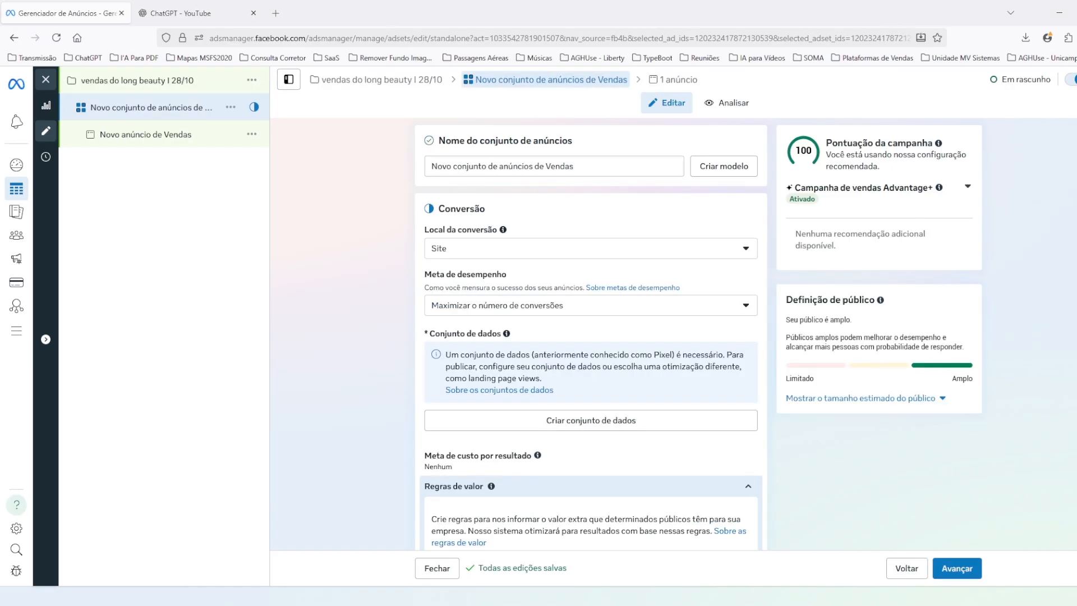
Step: Rename the ad set "long beauty Ivendas"
{"action": "left_click_drag", "start_coordinate": [574, 166], "coordinate": [419, 164]}
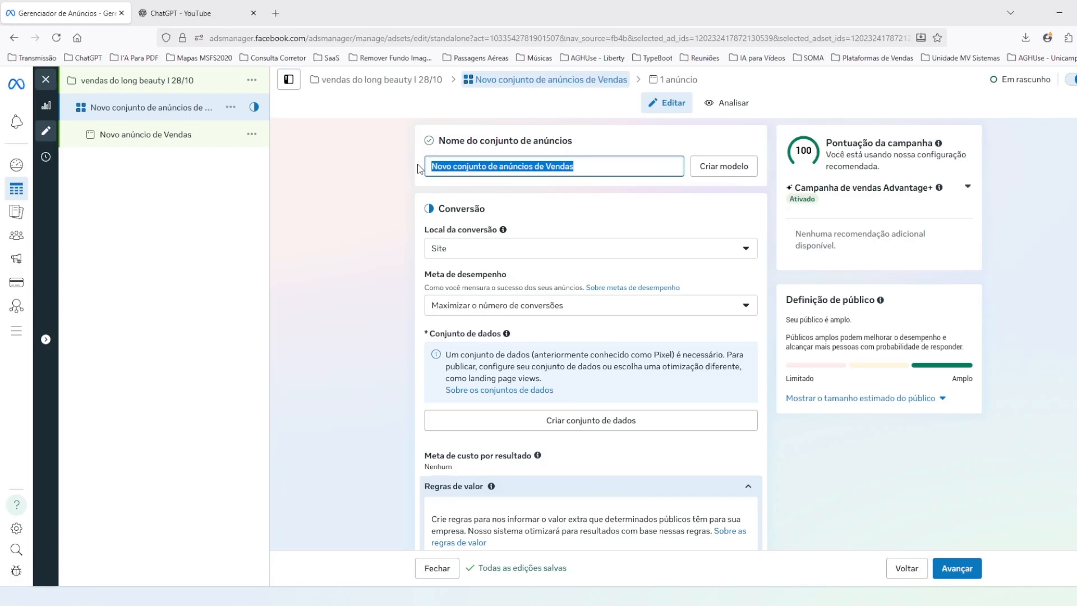
{"action": "key", "text": "BackSpace"}
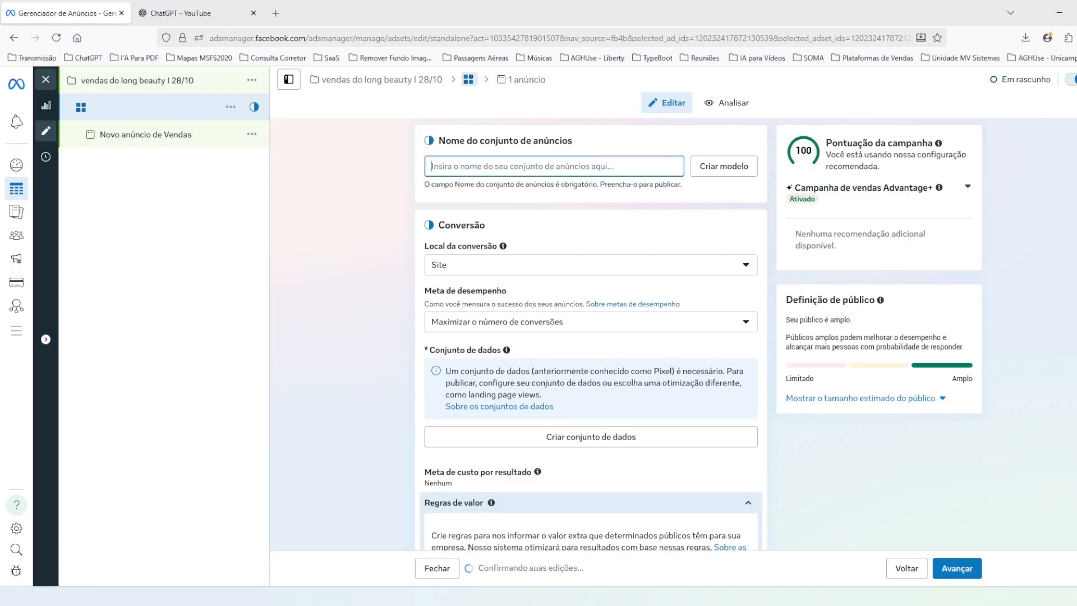
{"action": "type", "text": "long beauty lvendas"}
Step: Set the ad set's conversion location to Destinos das mensagens
{"action": "scroll", "coordinate": [470, 208], "scroll_direction": "down", "scroll_amount": 1}
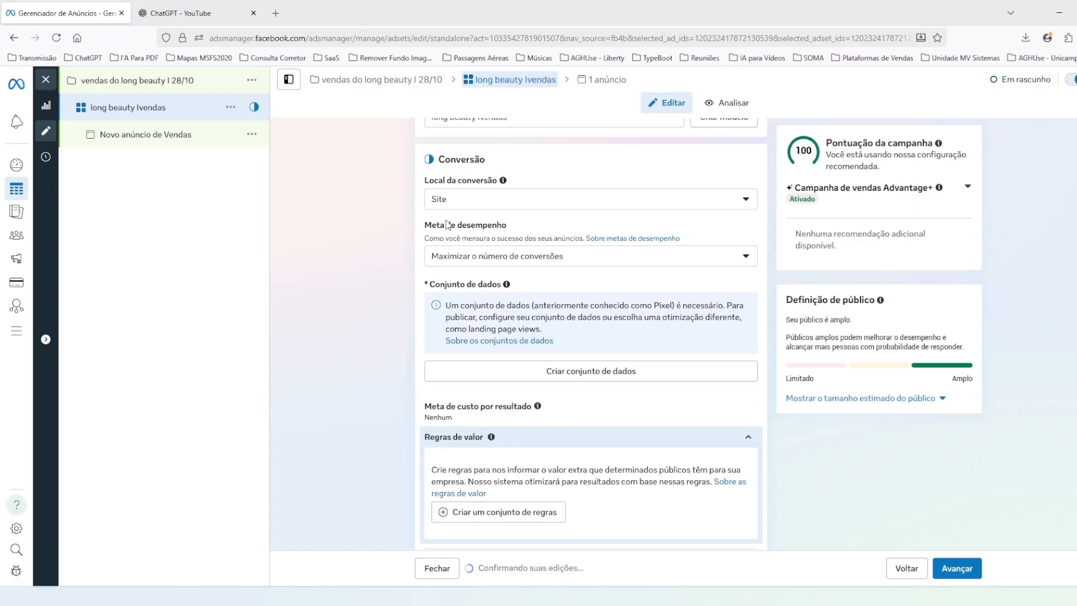
{"action": "left_click", "coordinate": [471, 207]}
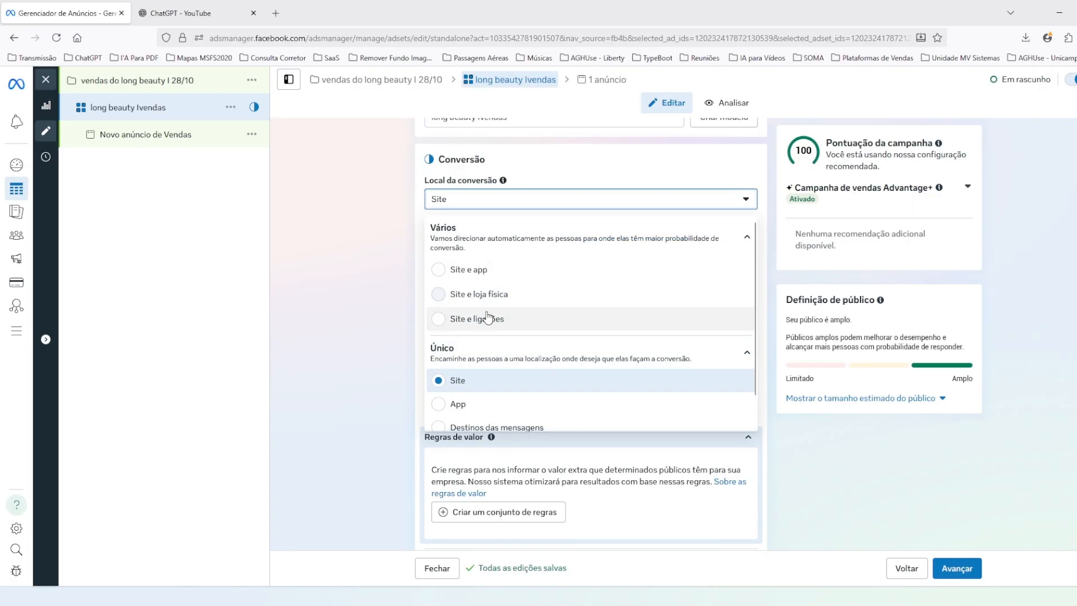
{"action": "scroll", "coordinate": [488, 382], "scroll_direction": "down", "scroll_amount": 1}
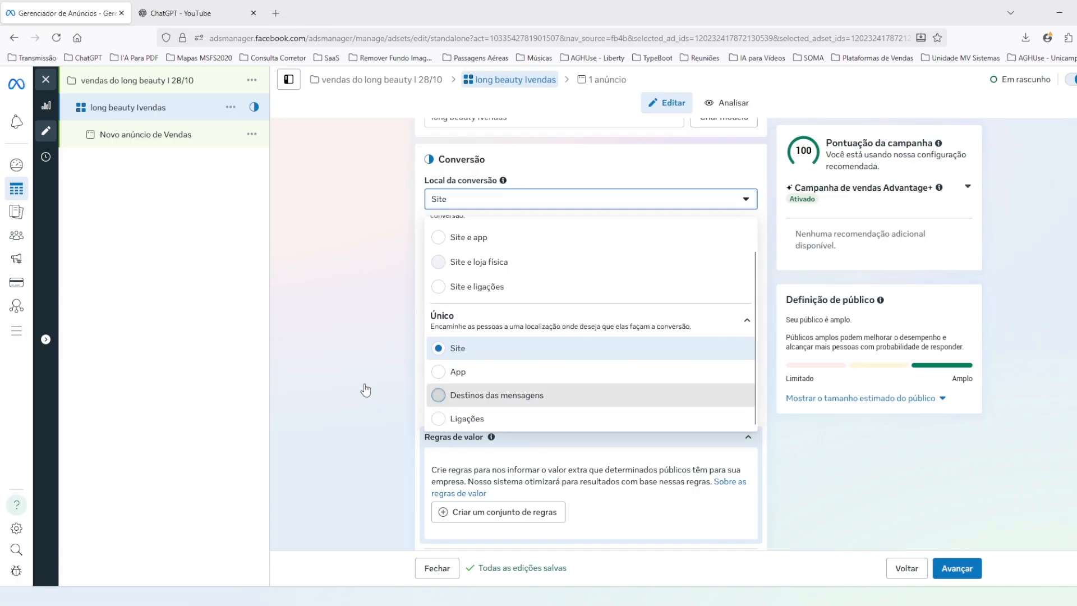
{"action": "left_click", "coordinate": [438, 395]}
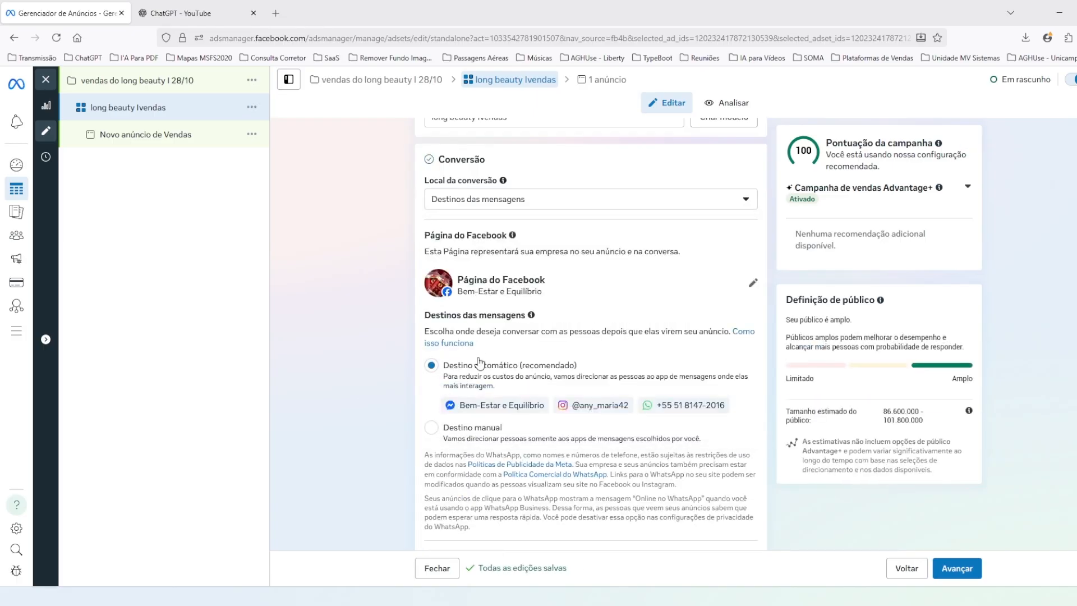
Step: Switch the message destination to Destino manual and keep only WhatsApp, excluding Messenger and Instagram
{"action": "scroll", "coordinate": [320, 348], "scroll_direction": "down", "scroll_amount": 2}
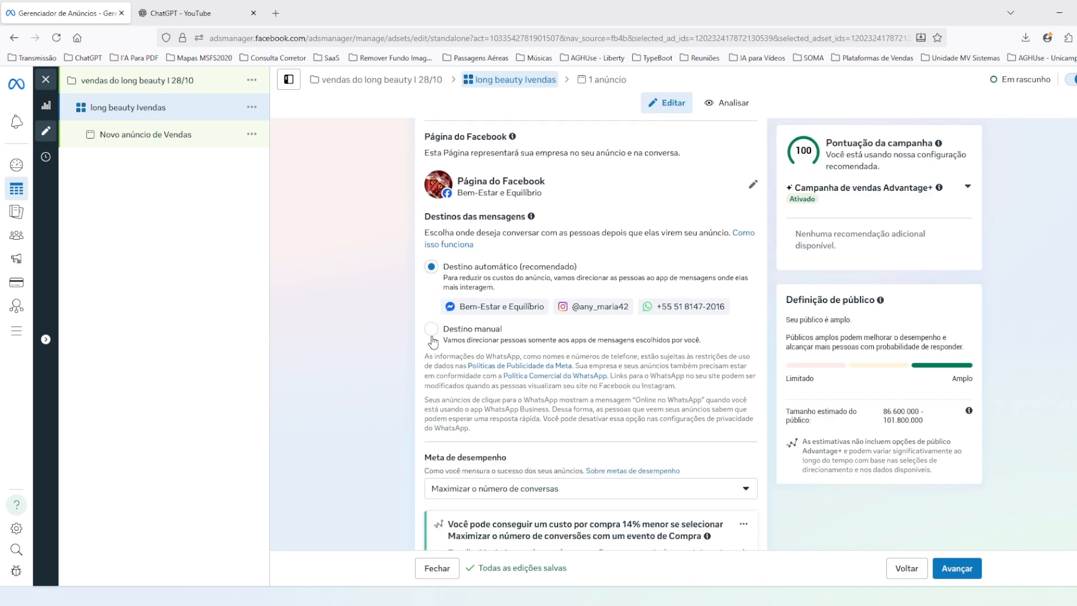
{"action": "left_click", "coordinate": [431, 330]}
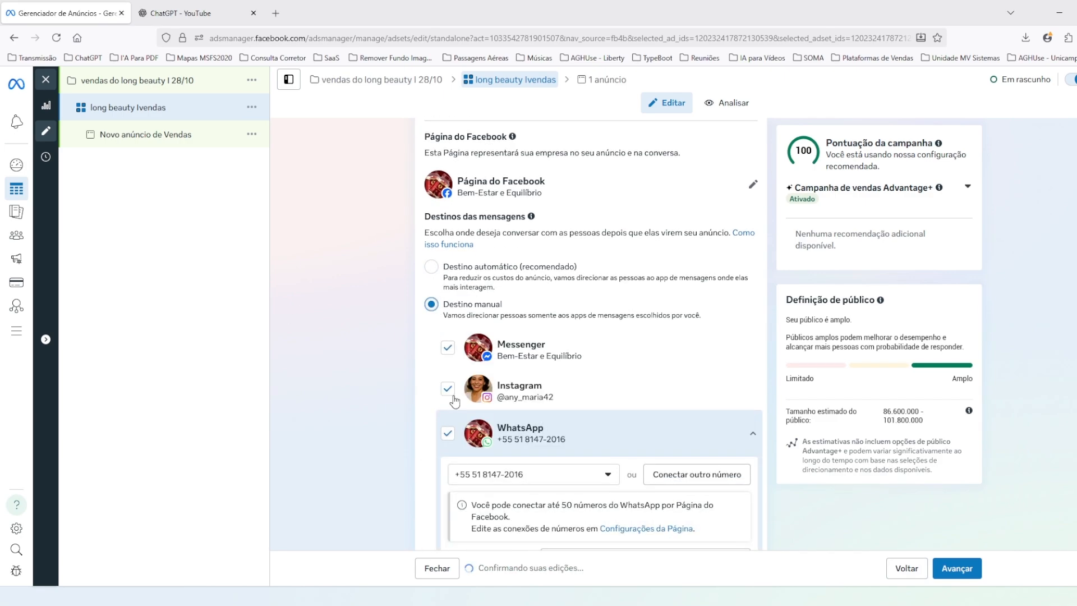
{"action": "scroll", "coordinate": [557, 421], "scroll_direction": "down", "scroll_amount": 6}
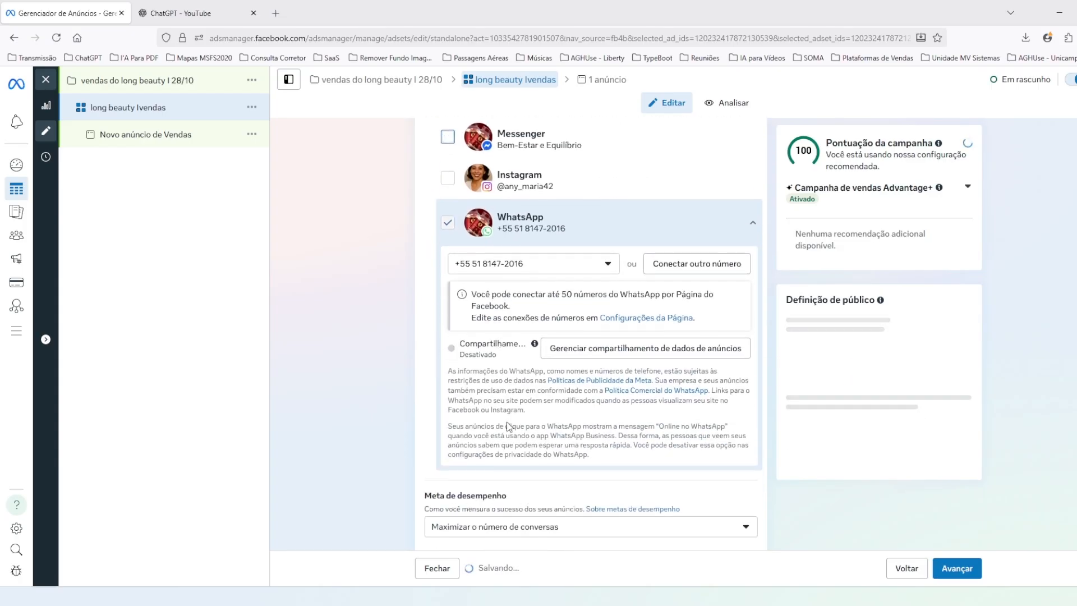
Step: Schedule the ad set to start on 28 October 2025 at 07:00
{"action": "scroll", "coordinate": [552, 418], "scroll_direction": "down", "scroll_amount": 1}
{"action": "scroll", "coordinate": [533, 310], "scroll_direction": "down", "scroll_amount": 2}
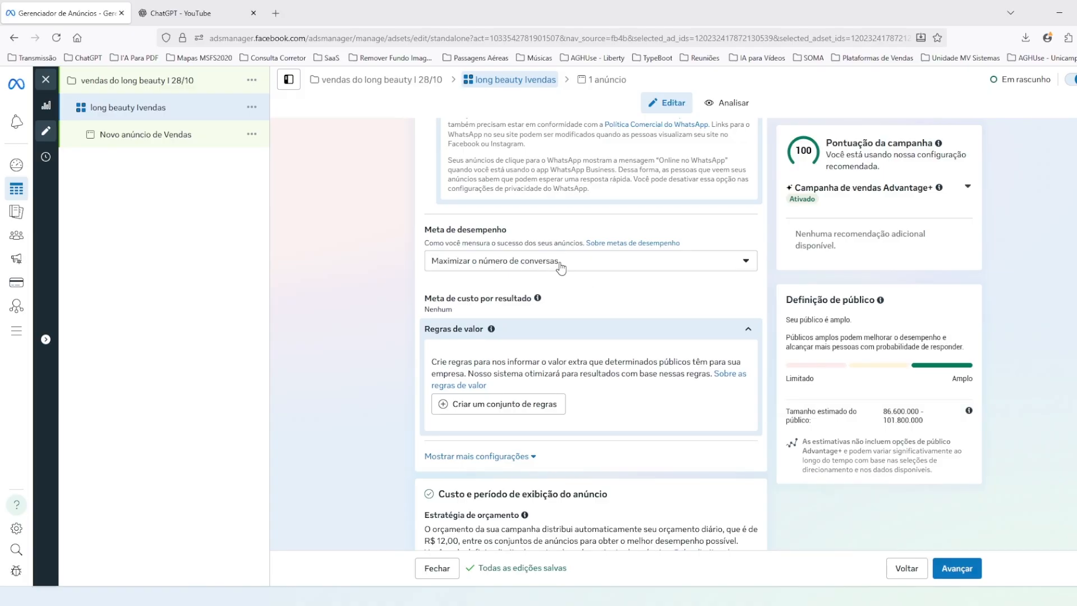
{"action": "scroll", "coordinate": [561, 325], "scroll_direction": "down", "scroll_amount": 6}
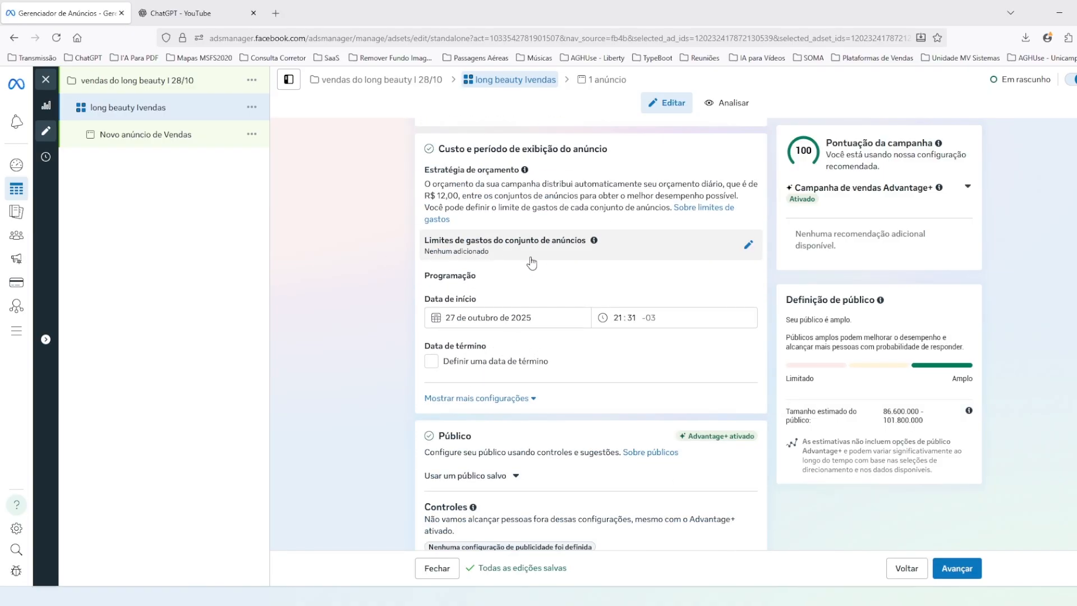
{"action": "left_click", "coordinate": [455, 323]}
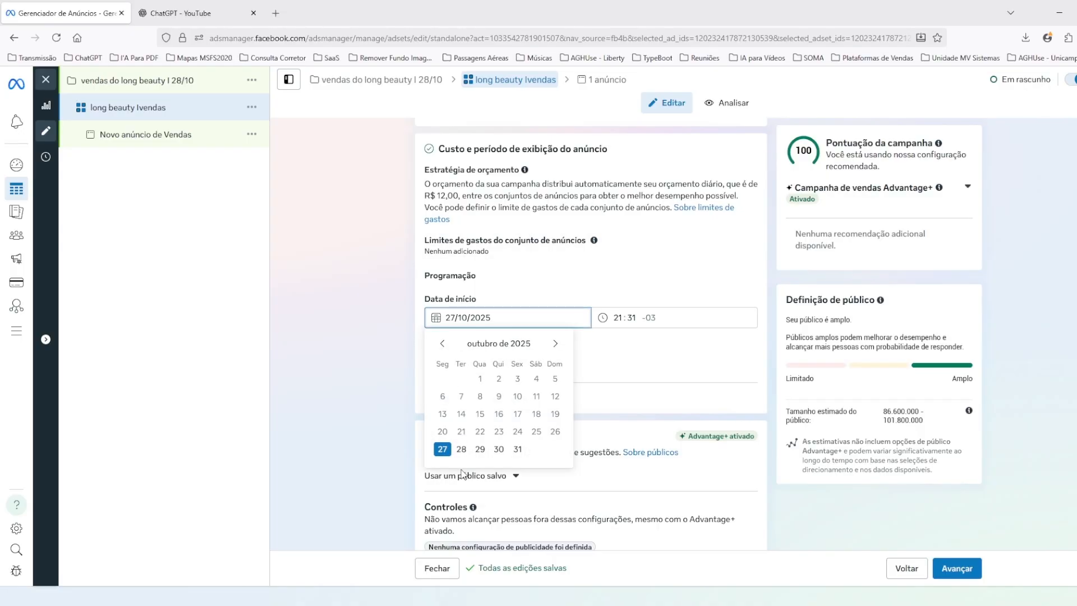
{"action": "left_click", "coordinate": [461, 449]}
{"action": "left_click", "coordinate": [619, 317]}
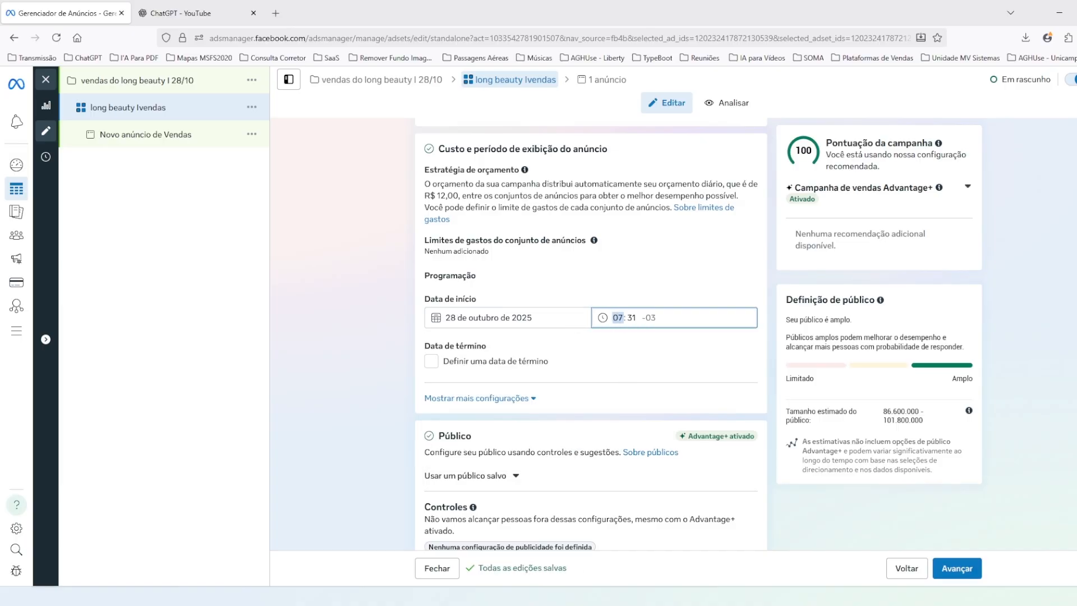
{"action": "key", "text": "Tab"}
{"action": "type", "text": "00"}
{"action": "left_click", "coordinate": [383, 352]}
Step: Show the additional schedule settings and inspect the Programação de orçamento option
{"action": "scroll", "coordinate": [378, 347], "scroll_direction": "down", "scroll_amount": 2}
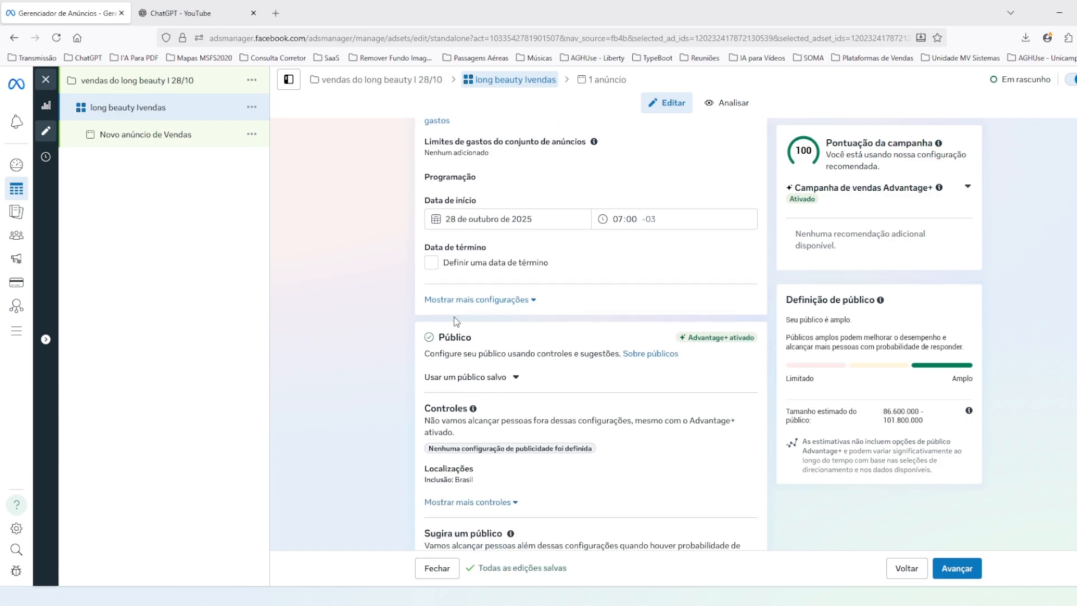
{"action": "left_click", "coordinate": [486, 301]}
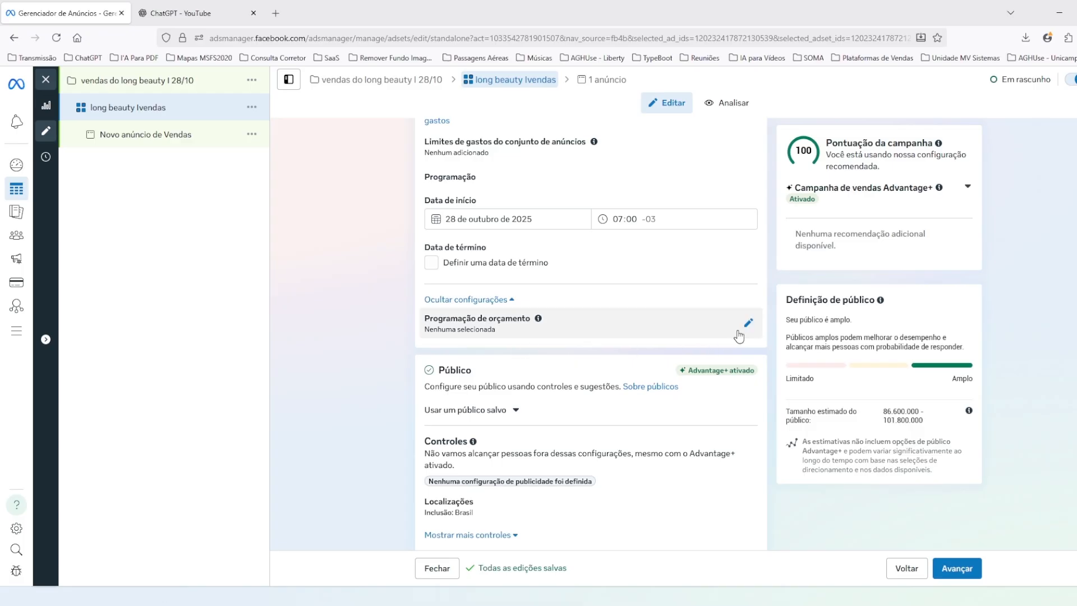
{"action": "left_click", "coordinate": [748, 324]}
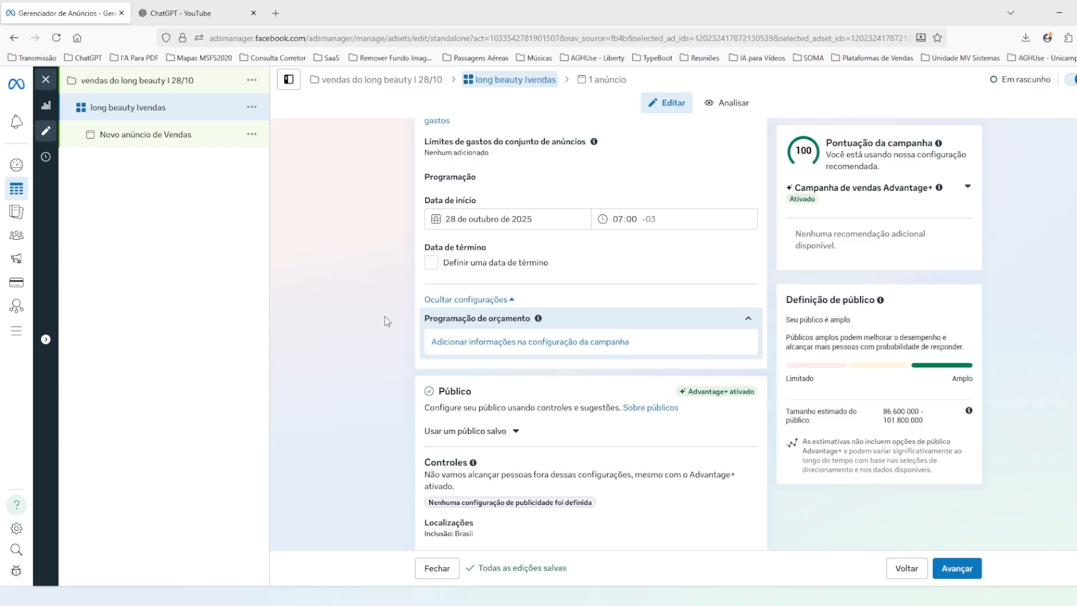
{"action": "left_click", "coordinate": [748, 319]}
Step: Review the Público section and look through the saved audiences without applying one
{"action": "scroll", "coordinate": [349, 351], "scroll_direction": "down", "scroll_amount": 2}
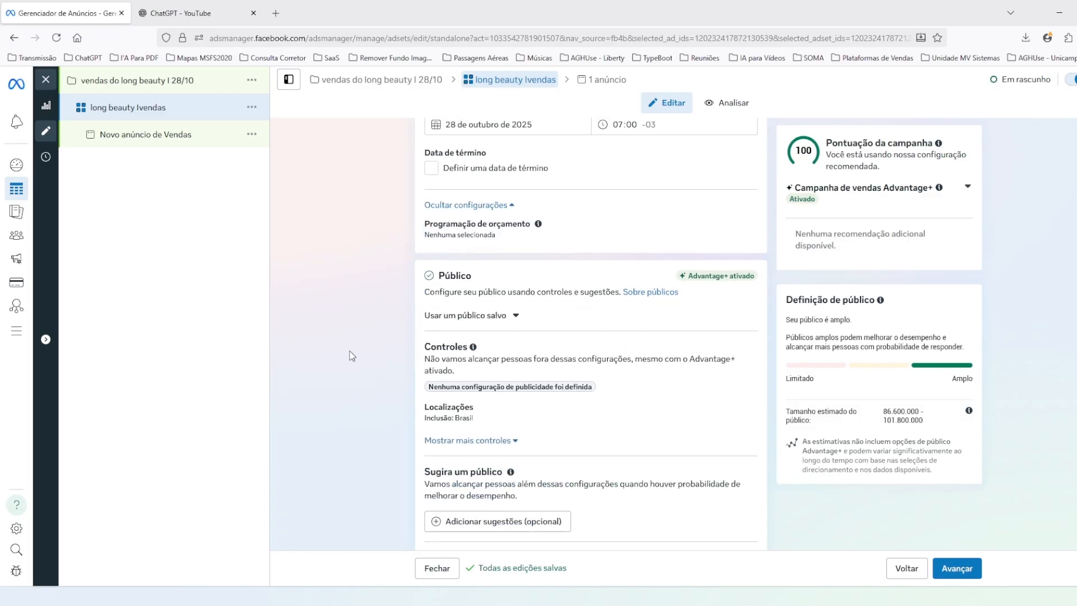
{"action": "scroll", "coordinate": [404, 354], "scroll_direction": "down", "scroll_amount": 1}
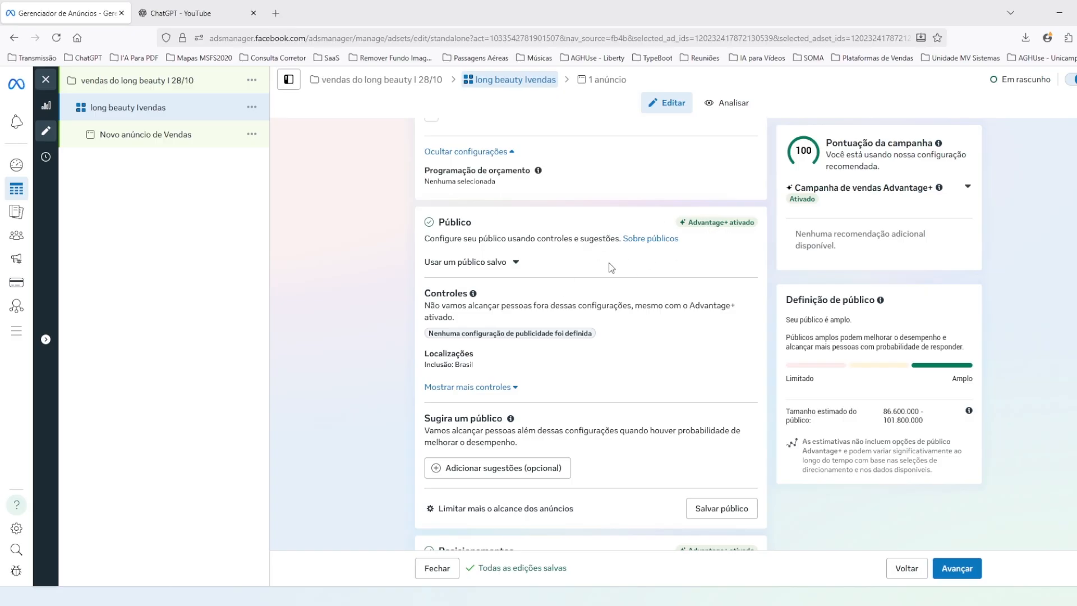
{"action": "scroll", "coordinate": [669, 274], "scroll_direction": "down", "scroll_amount": 1}
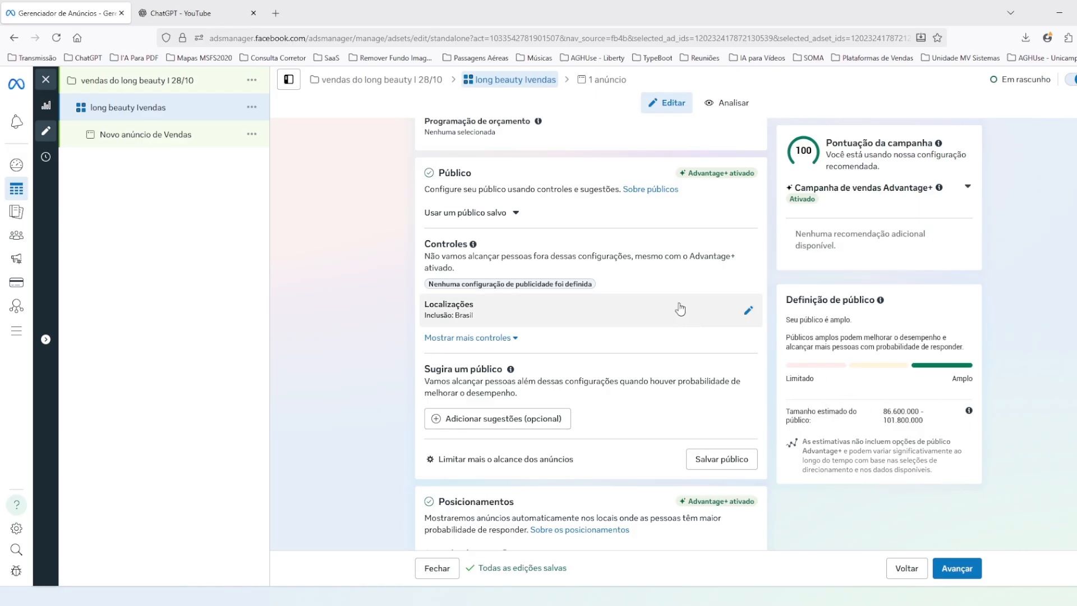
{"action": "scroll", "coordinate": [657, 308], "scroll_direction": "down", "scroll_amount": 2}
{"action": "scroll", "coordinate": [635, 326], "scroll_direction": "up", "scroll_amount": 2}
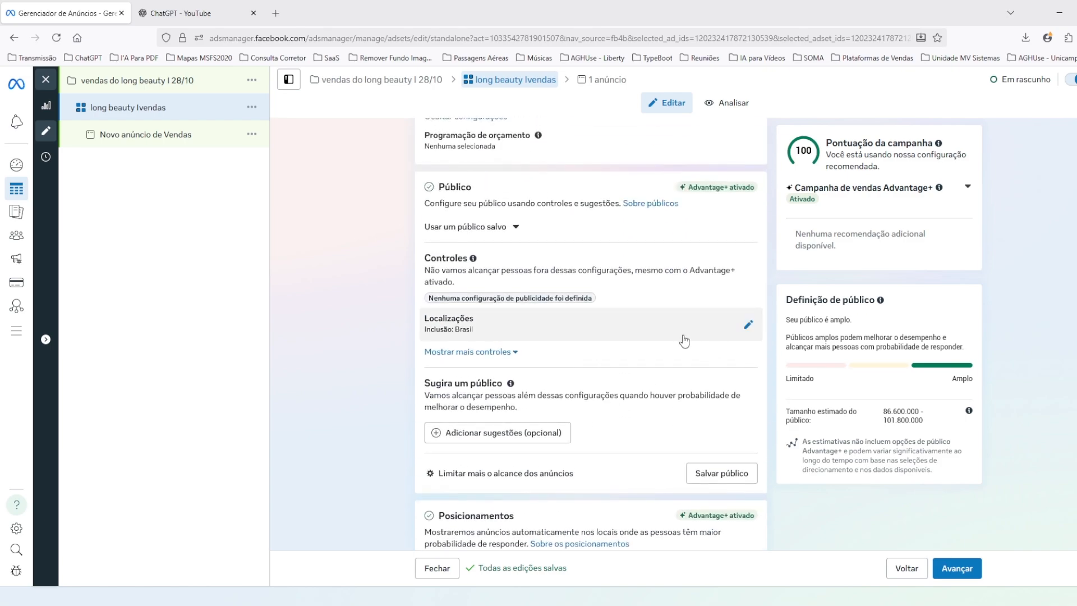
{"action": "left_click", "coordinate": [485, 230]}
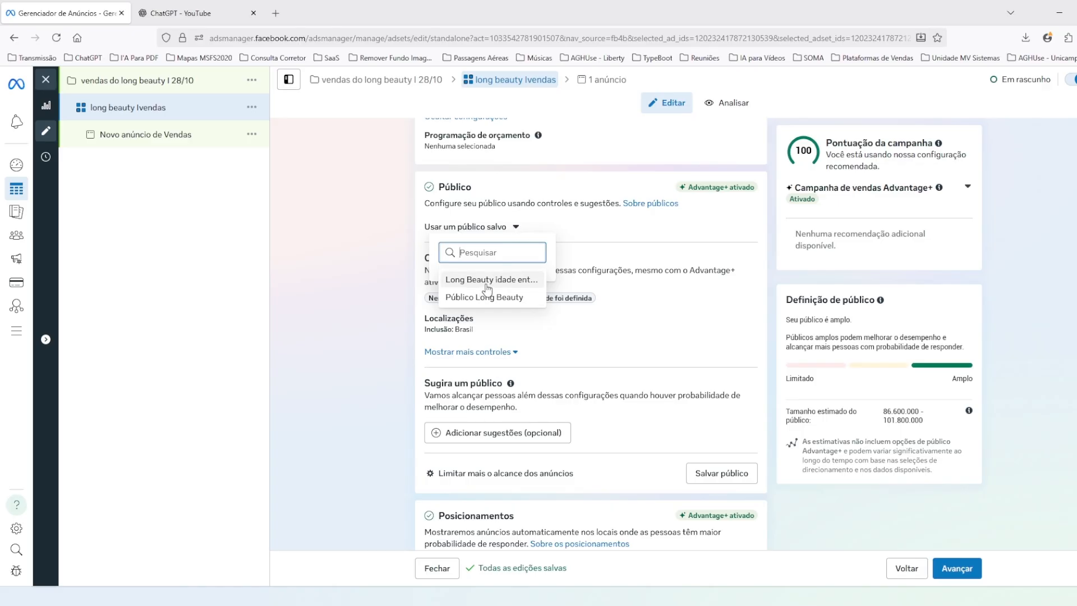
{"action": "mouse_move", "coordinate": [486, 289]}
{"action": "left_click", "coordinate": [634, 308]}
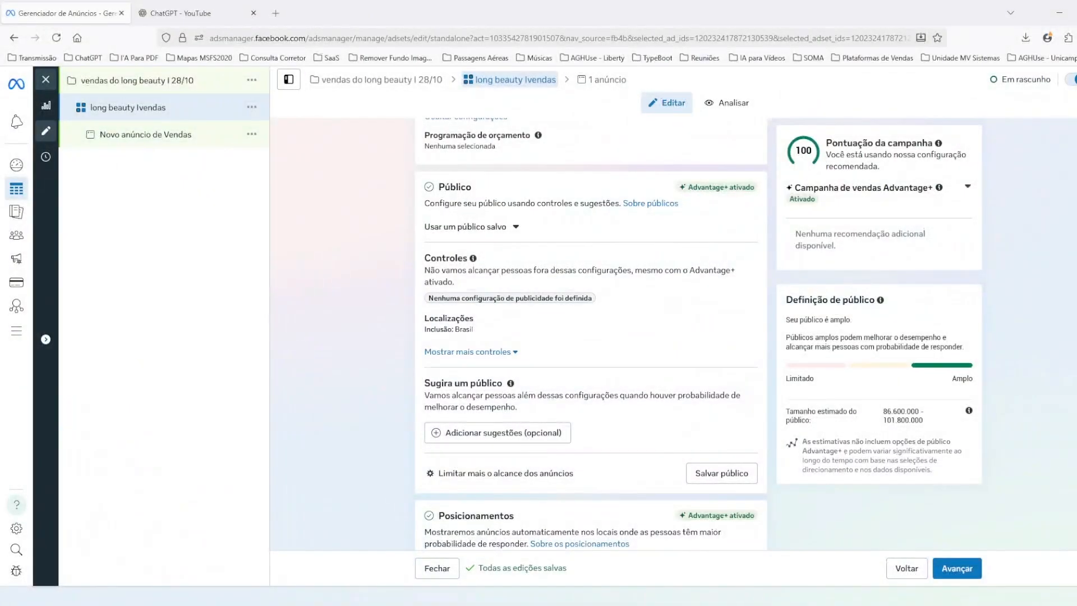
Step: Check the locations included in the audience controls and collapse them again
{"action": "scroll", "coordinate": [533, 325], "scroll_direction": "down", "scroll_amount": 1}
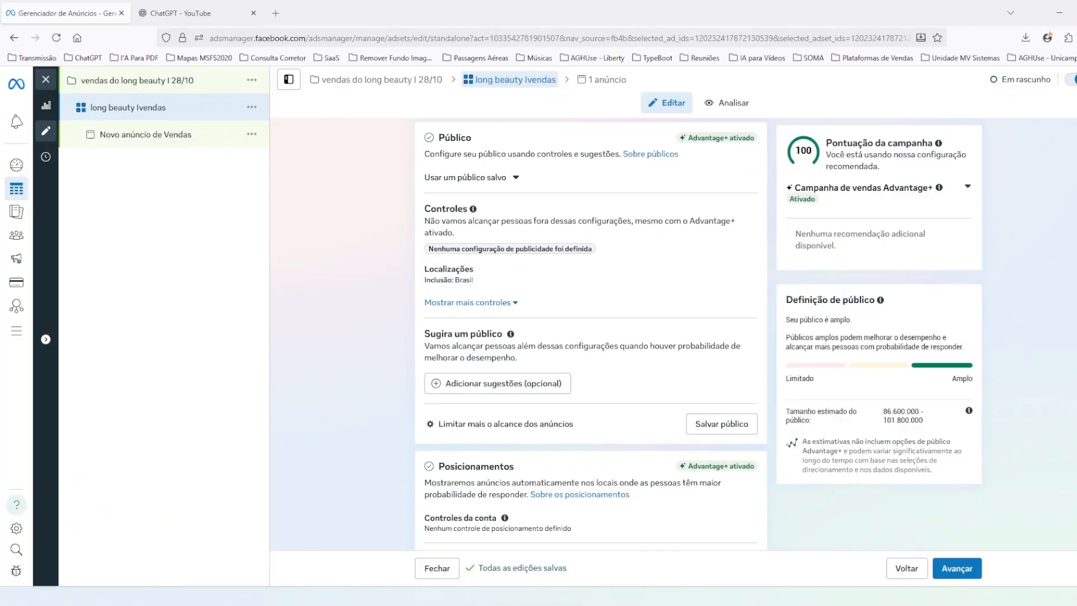
{"action": "left_click", "coordinate": [748, 273]}
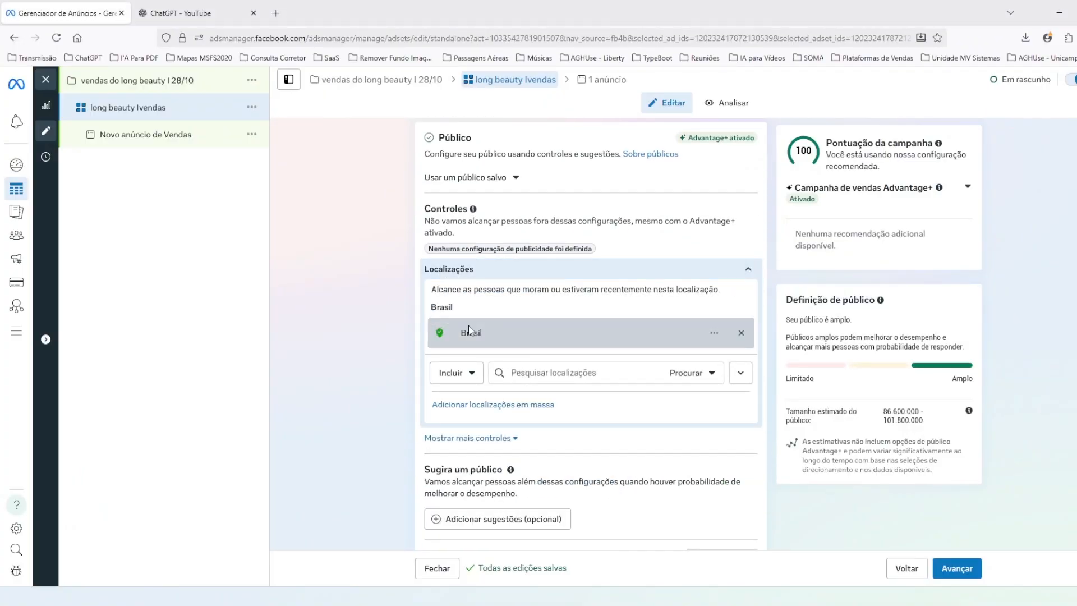
{"action": "left_click", "coordinate": [749, 270]}
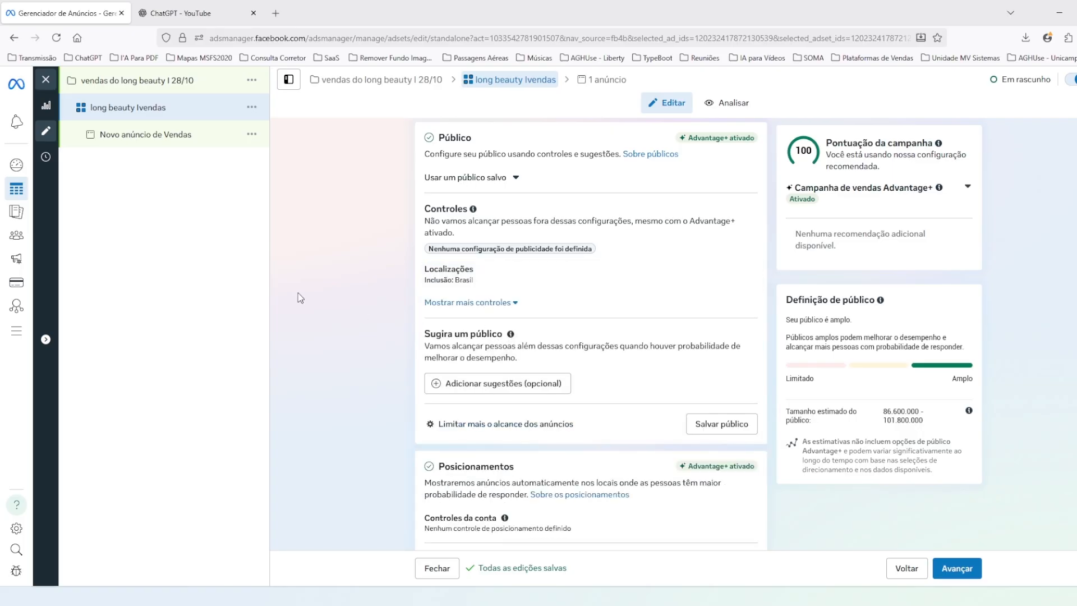
Step: Open the optional audience suggestions and check the existing custom audiences available for inclusion
{"action": "scroll", "coordinate": [432, 340], "scroll_direction": "down", "scroll_amount": 1}
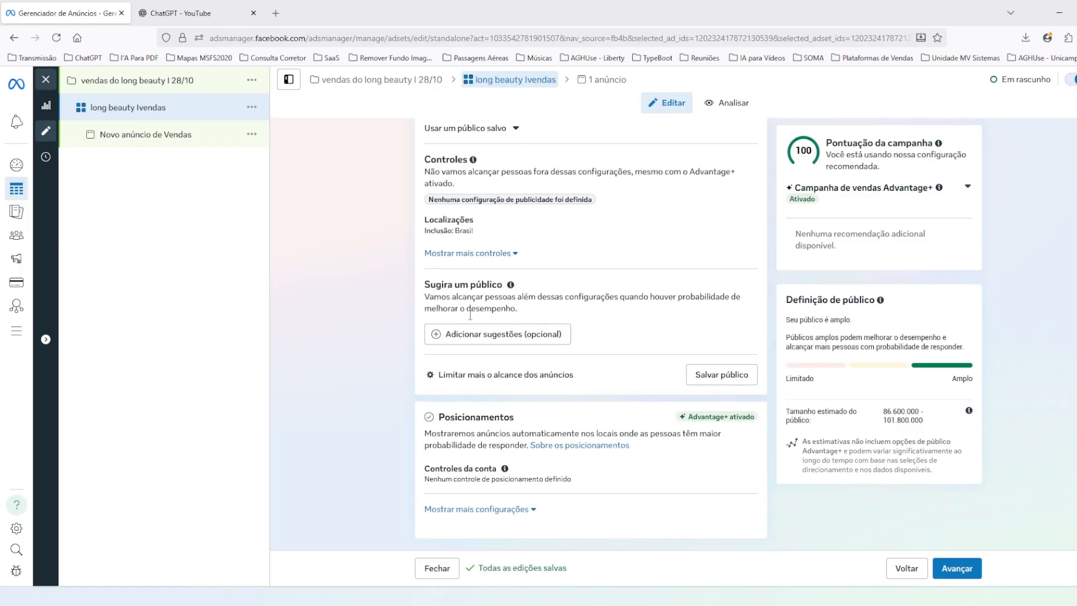
{"action": "left_click", "coordinate": [529, 334]}
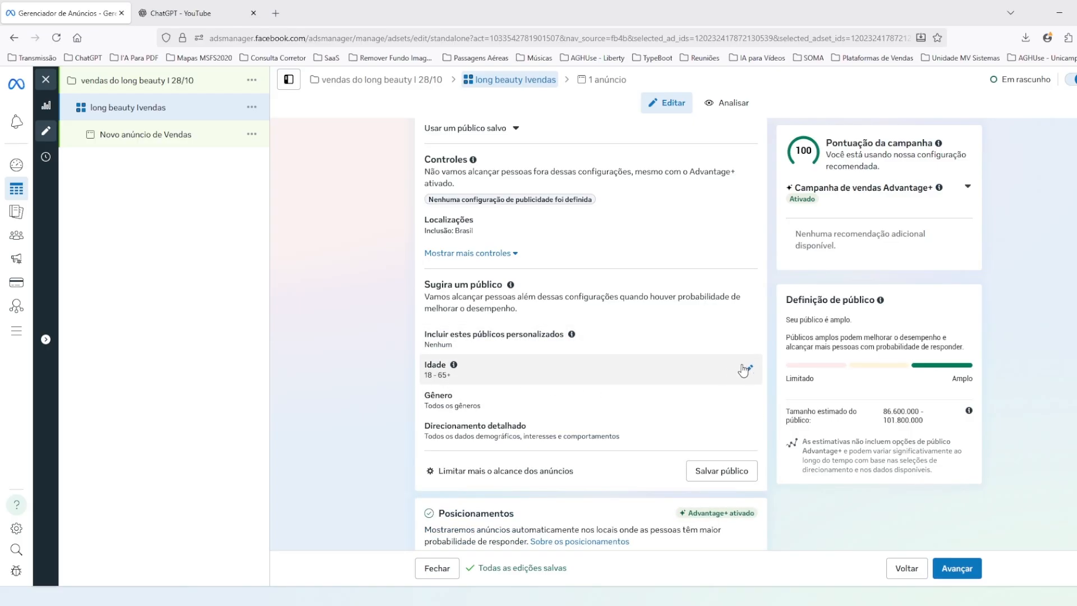
{"action": "left_click", "coordinate": [749, 342]}
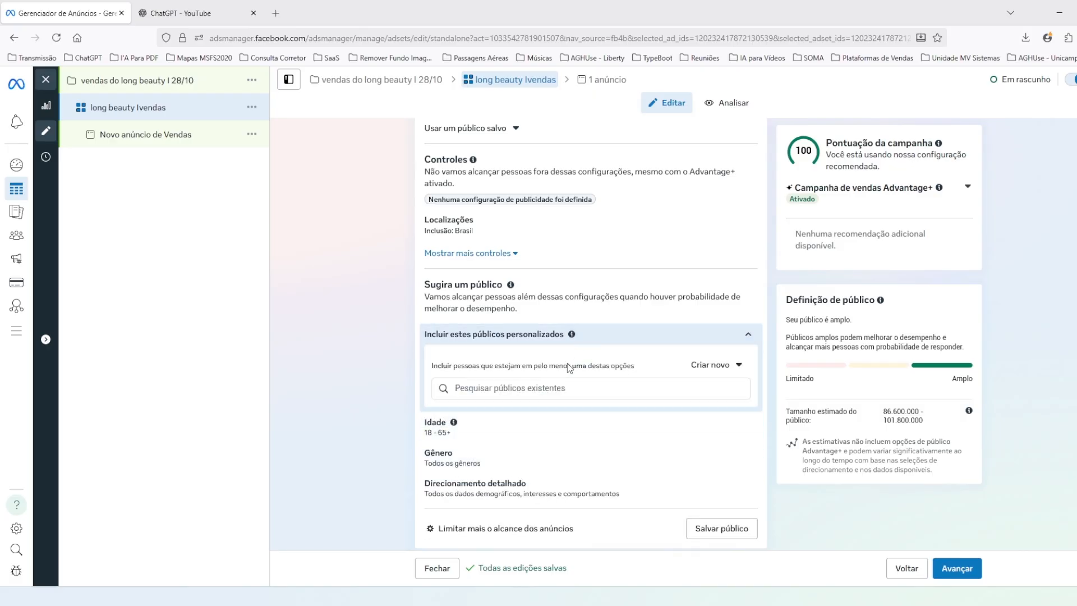
{"action": "scroll", "coordinate": [561, 370], "scroll_direction": "down", "scroll_amount": 2}
{"action": "left_click", "coordinate": [514, 290]}
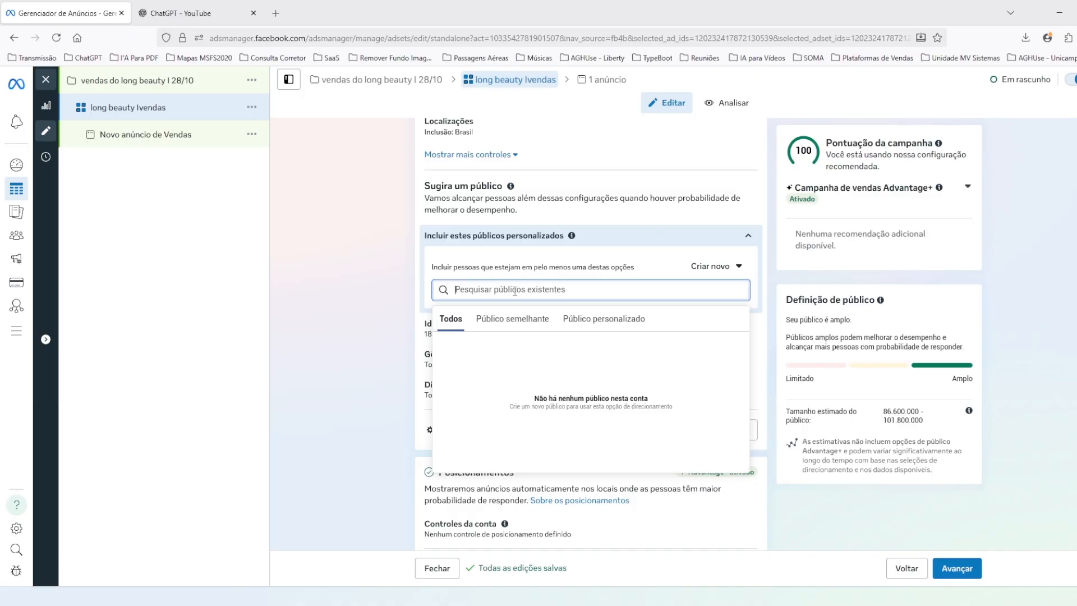
{"action": "left_click", "coordinate": [366, 250]}
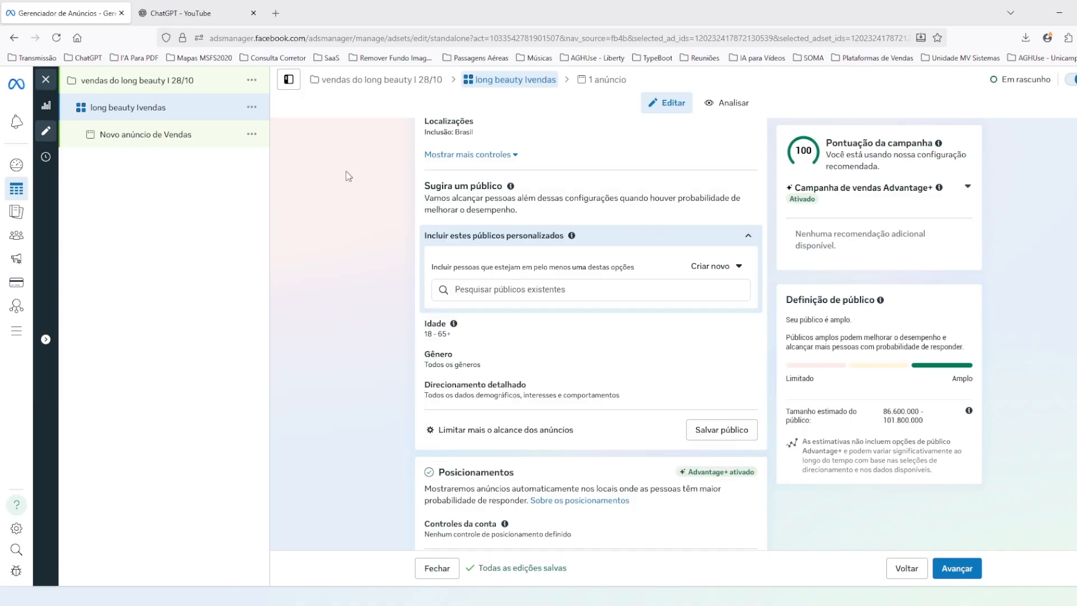
Step: Search Google for "long beauty" in a new browser tab and look over the first results
{"action": "left_click", "coordinate": [275, 13]}
{"action": "type", "text": "long"}
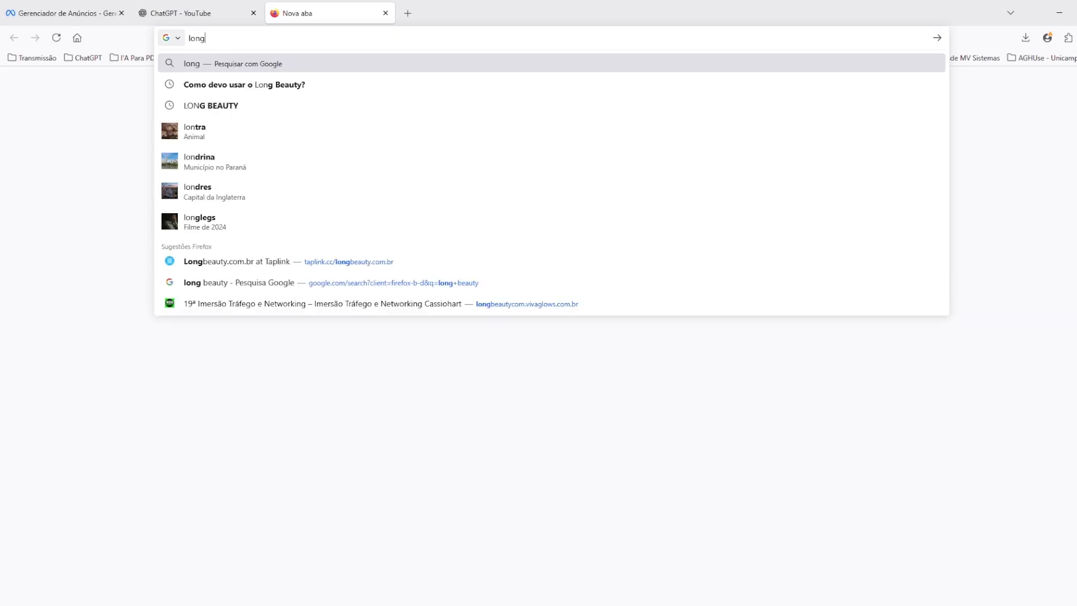
{"action": "type", "text": " beauty"}
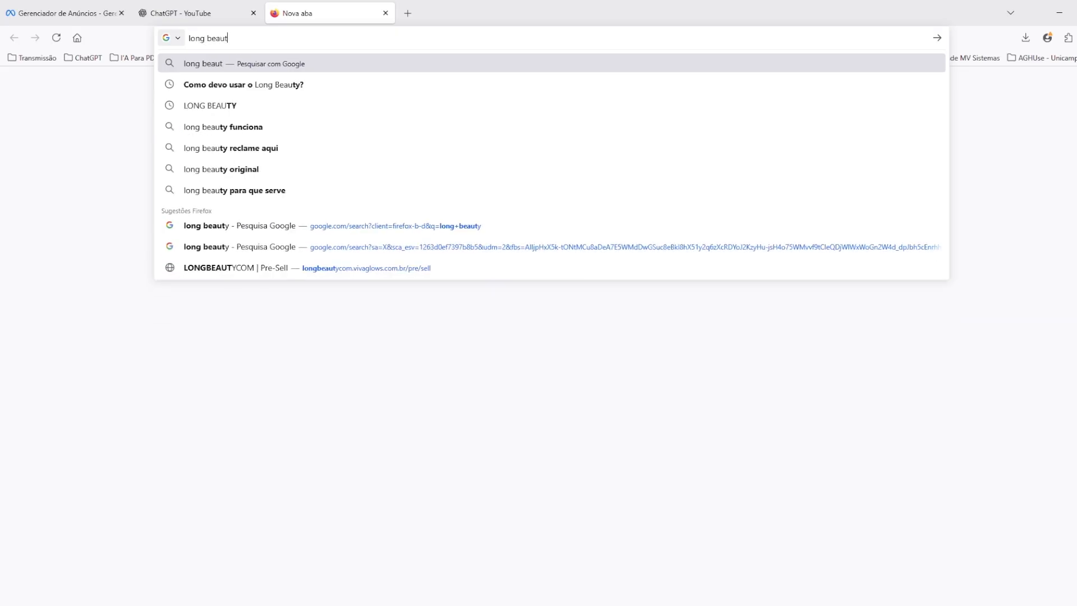
{"action": "key", "text": "Return"}
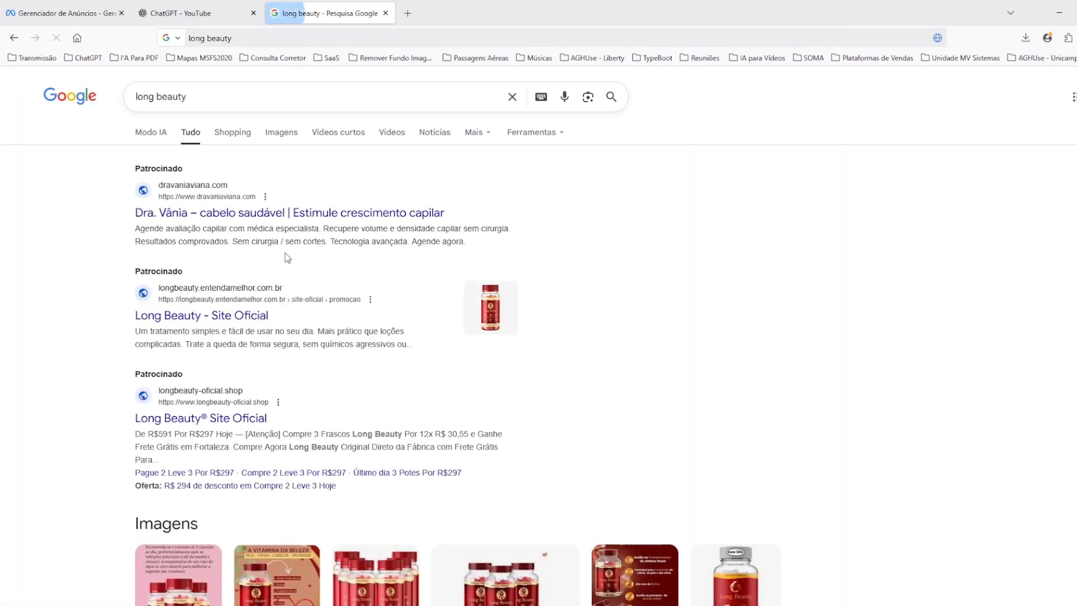
{"action": "scroll", "coordinate": [337, 354], "scroll_direction": "down", "scroll_amount": 3}
{"action": "scroll", "coordinate": [337, 353], "scroll_direction": "up", "scroll_amount": 3}
{"action": "scroll", "coordinate": [280, 280], "scroll_direction": "down", "scroll_amount": 3}
{"action": "scroll", "coordinate": [209, 176], "scroll_direction": "up", "scroll_amount": 3}
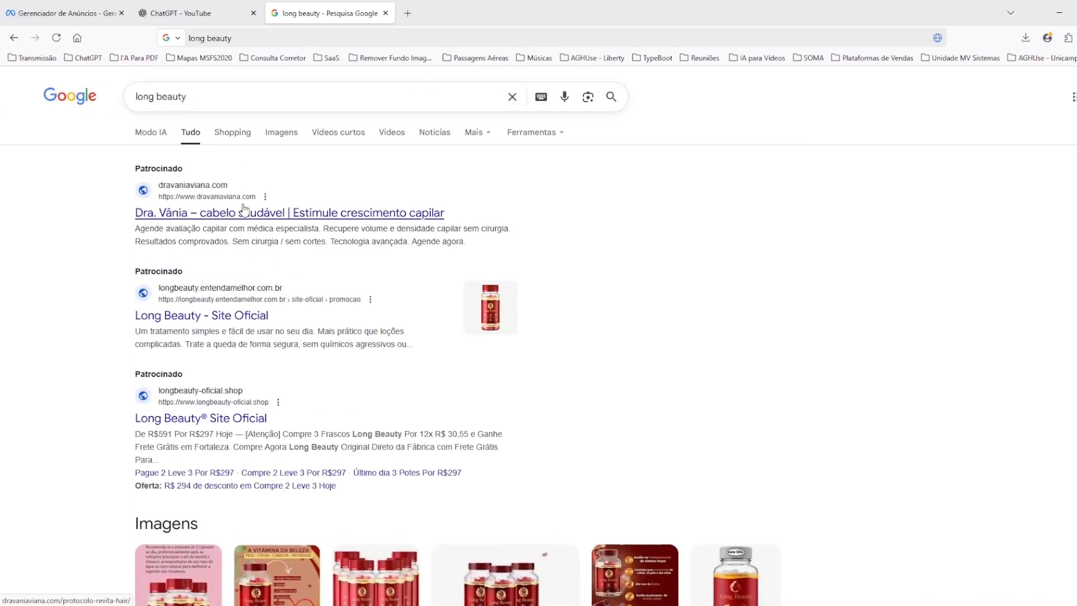
Step: Expand the related question "Para que serve o Long Beauty?" and read what the product is for
{"action": "scroll", "coordinate": [216, 235], "scroll_direction": "down", "scroll_amount": 8}
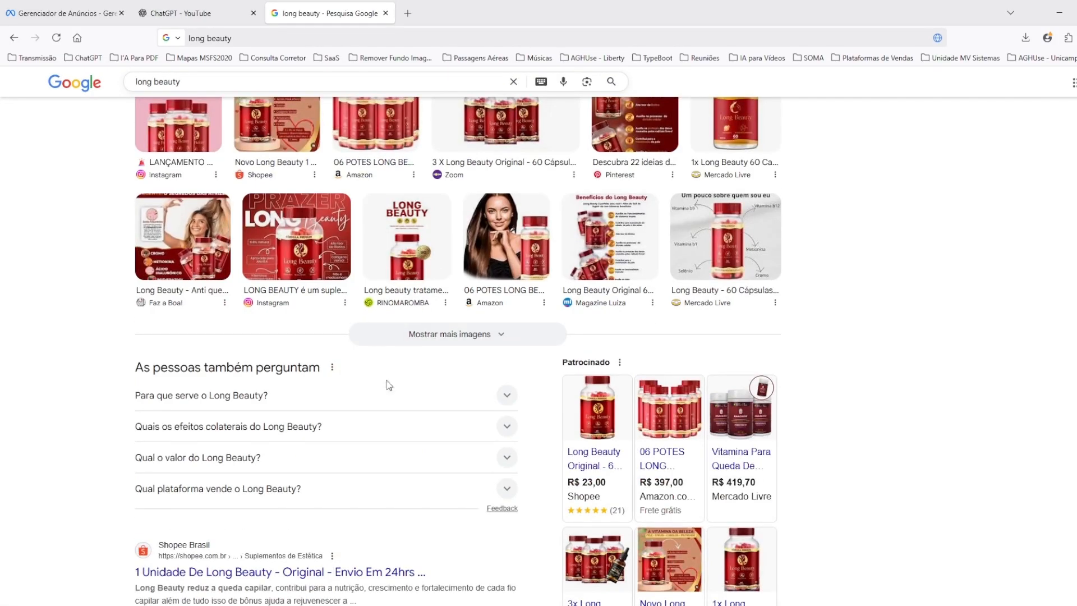
{"action": "scroll", "coordinate": [385, 404], "scroll_direction": "down", "scroll_amount": 1}
{"action": "left_click", "coordinate": [280, 340]}
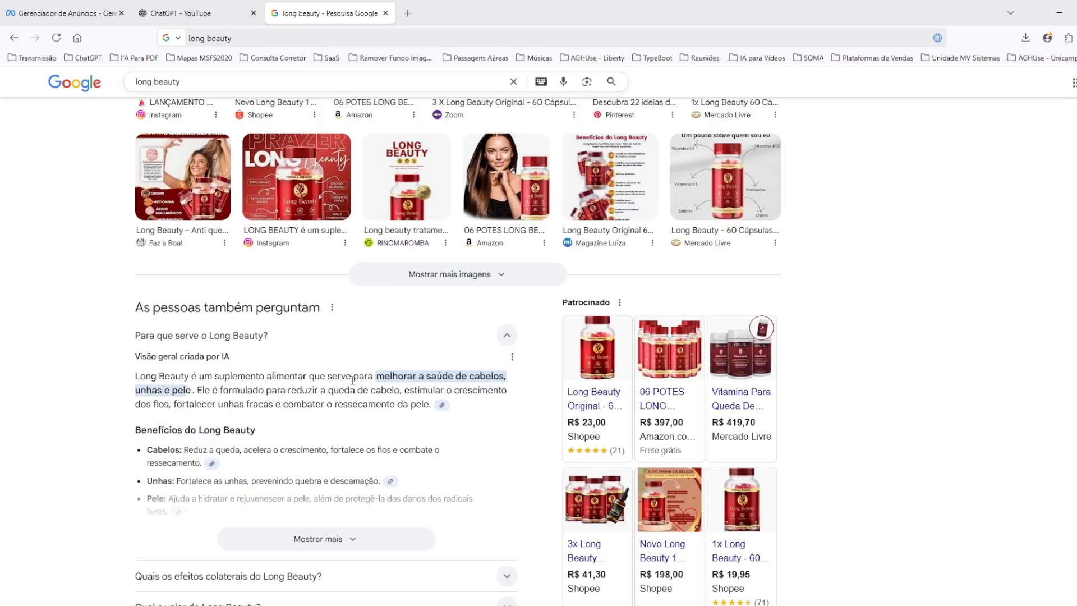
{"action": "scroll", "coordinate": [371, 373], "scroll_direction": "down", "scroll_amount": 1}
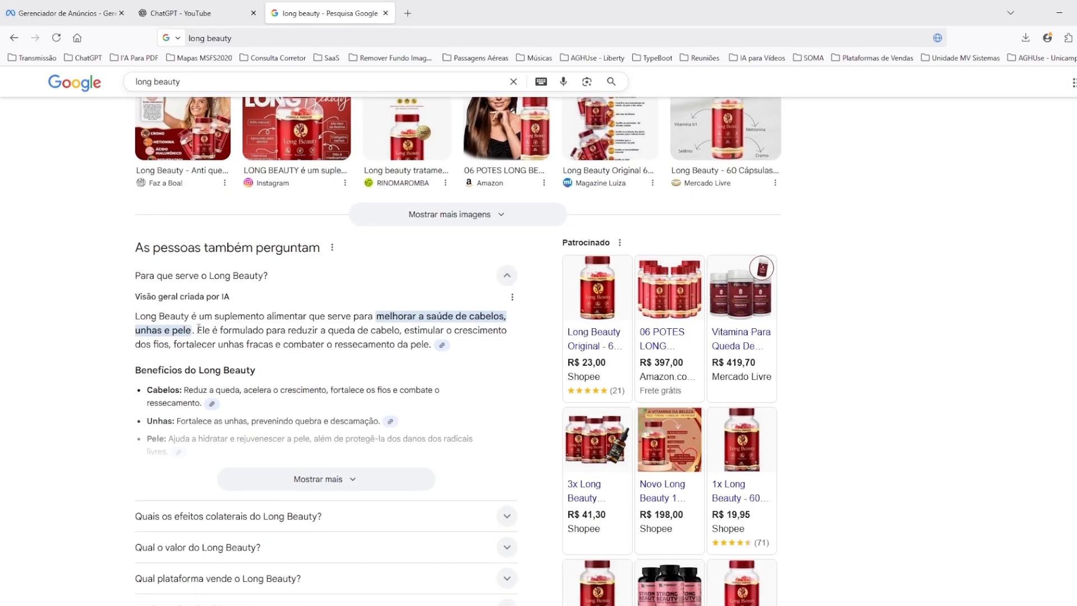
{"action": "scroll", "coordinate": [309, 344], "scroll_direction": "up", "scroll_amount": 8}
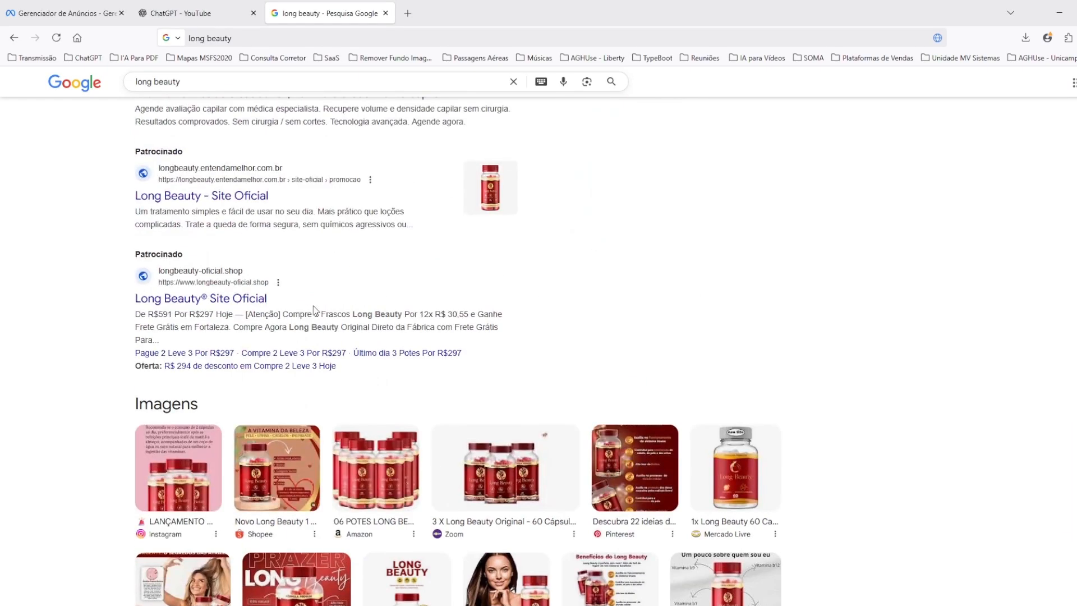
Step: Switch to the ChatGPT conversation, ask "publico alvo para o long beauty" and read the suggested demographic profile
{"action": "left_click", "coordinate": [184, 7]}
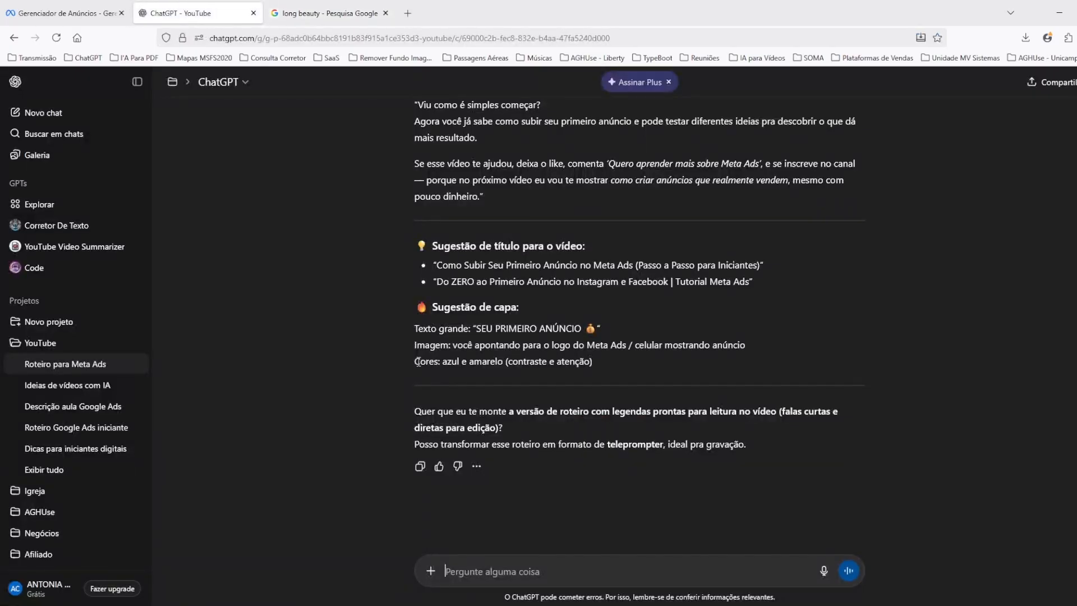
{"action": "left_click", "coordinate": [524, 572]}
{"action": "type", "text": "publico alvo para o long beauty"}
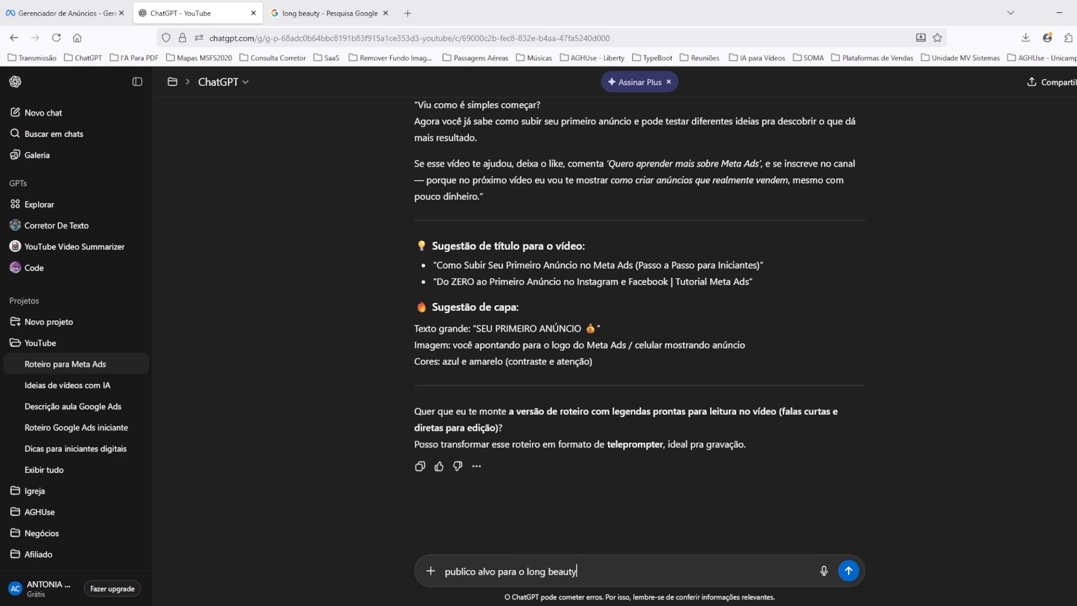
{"action": "key", "text": "Return"}
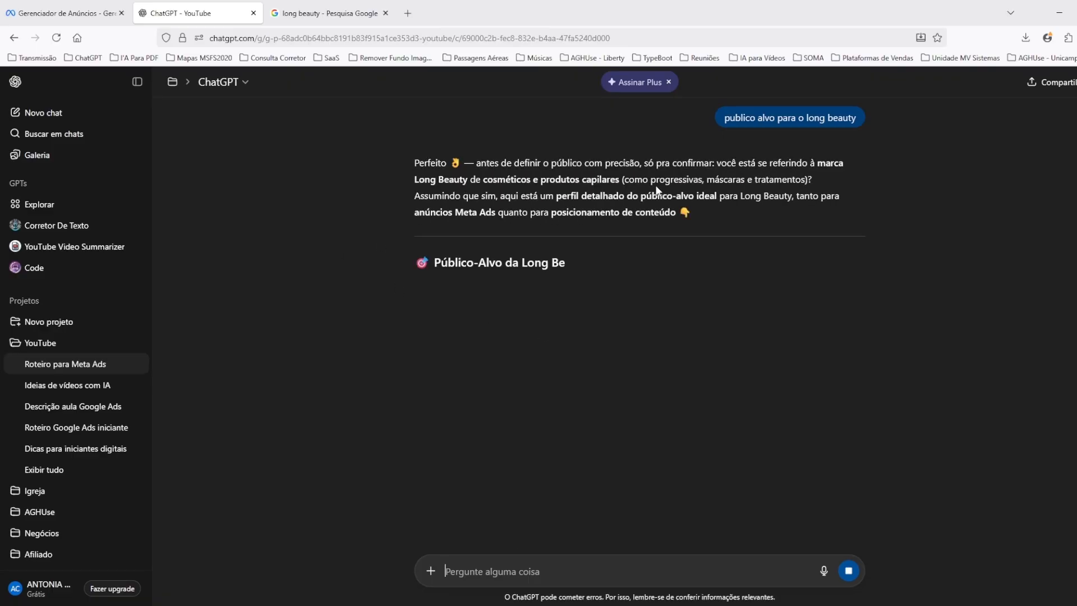
{"action": "scroll", "coordinate": [578, 303], "scroll_direction": "down", "scroll_amount": 1}
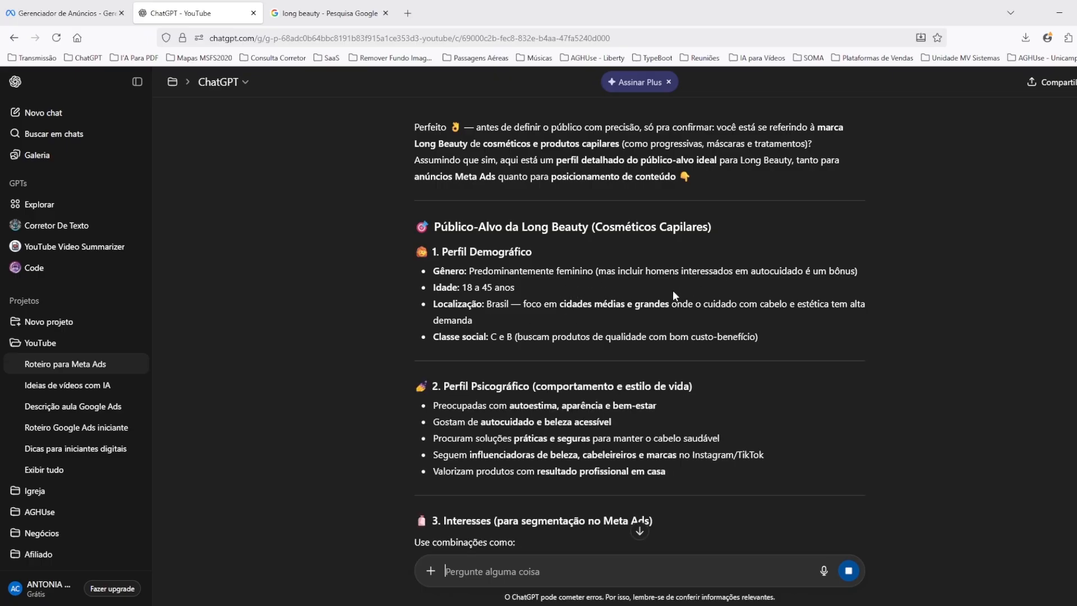
{"action": "scroll", "coordinate": [617, 306], "scroll_direction": "down", "scroll_amount": 2}
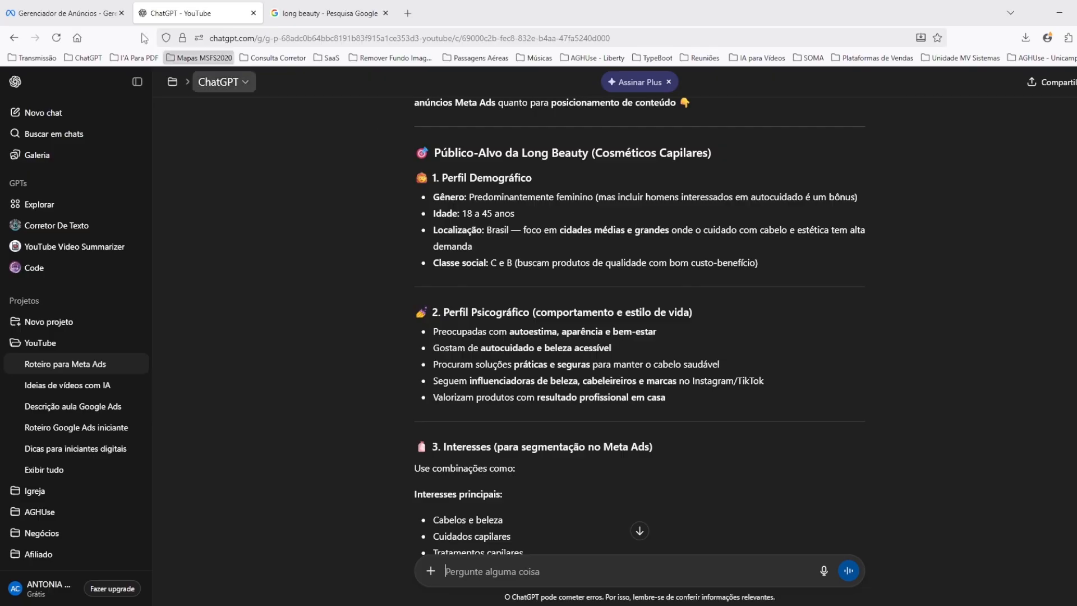
Step: Compare the ad set's audience fields with ChatGPT's suggested profile and examine its psychographic traits and interests
{"action": "left_click", "coordinate": [68, 13]}
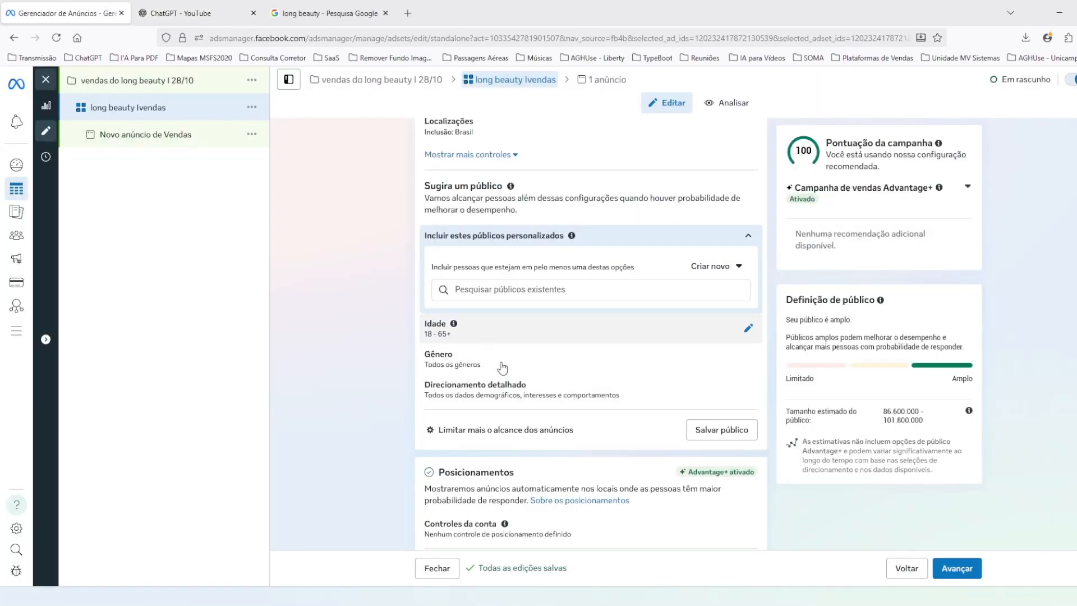
{"action": "left_click", "coordinate": [204, 20]}
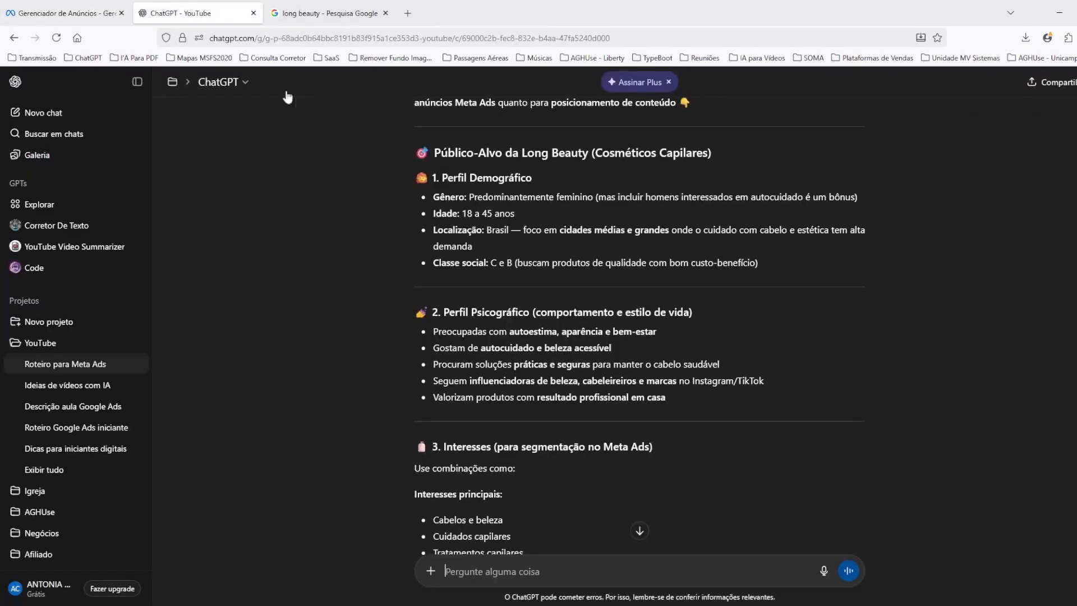
{"action": "scroll", "coordinate": [563, 297], "scroll_direction": "down", "scroll_amount": 2}
{"action": "scroll", "coordinate": [521, 236], "scroll_direction": "up", "scroll_amount": 3}
{"action": "scroll", "coordinate": [483, 164], "scroll_direction": "down", "scroll_amount": 4}
{"action": "scroll", "coordinate": [482, 164], "scroll_direction": "up", "scroll_amount": 2}
{"action": "scroll", "coordinate": [533, 247], "scroll_direction": "down", "scroll_amount": 2}
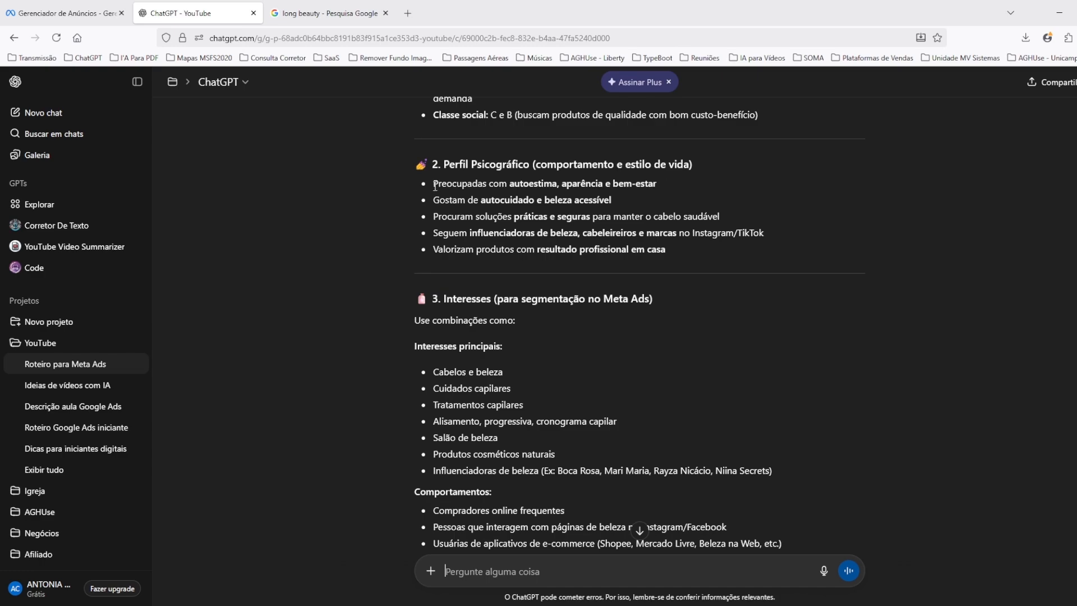
Step: Try to find "autoestima" among the ad set's existing custom audiences, clear the search and check the options for creating a new audience
{"action": "left_click_drag", "start_coordinate": [512, 184], "coordinate": [558, 183]}
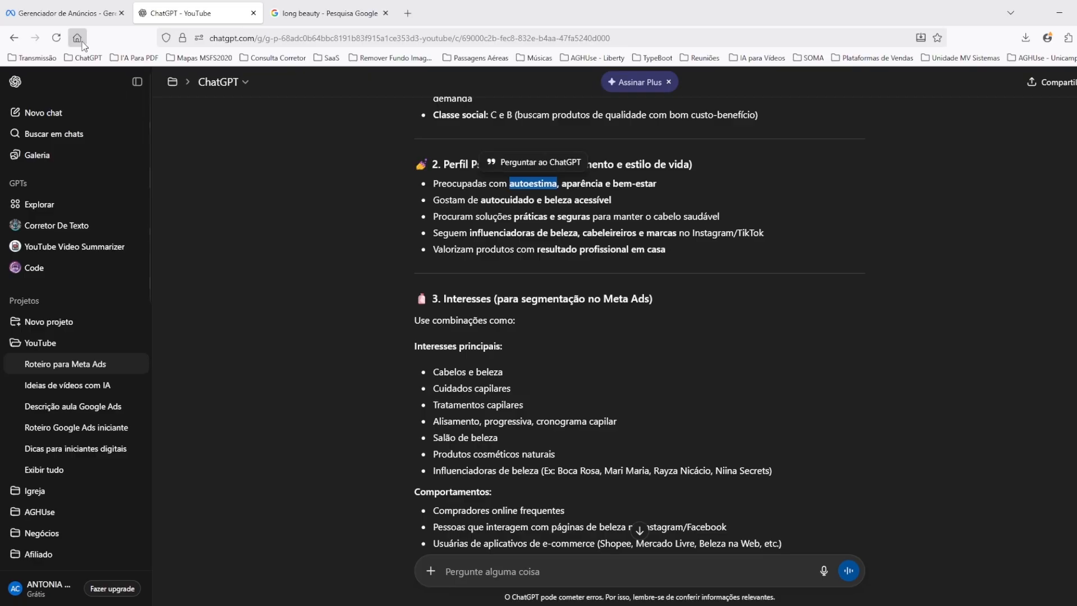
{"action": "left_click", "coordinate": [65, 13]}
{"action": "left_click", "coordinate": [547, 288]}
{"action": "type", "text": "autoestima"}
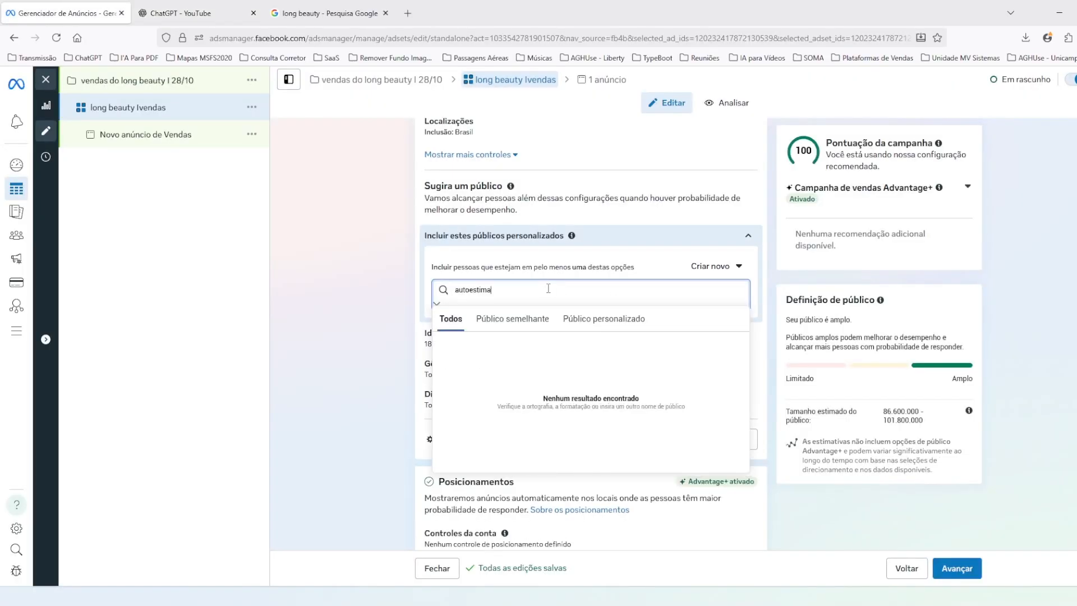
{"action": "key", "text": "ctrl+a"}
{"action": "key", "text": "BackSpace"}
{"action": "left_click", "coordinate": [390, 274]}
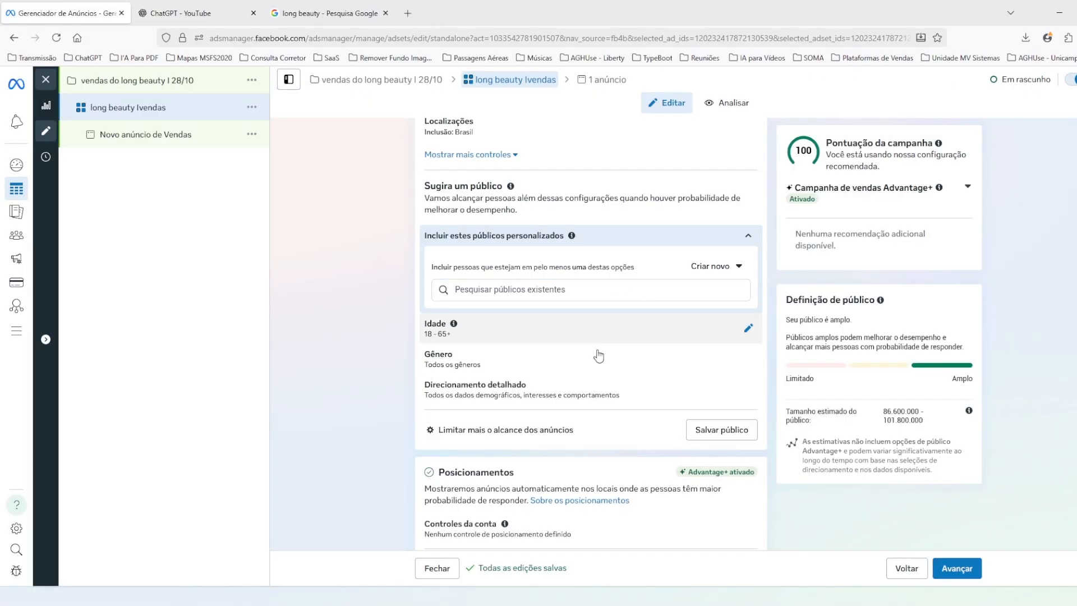
{"action": "left_click", "coordinate": [709, 270]}
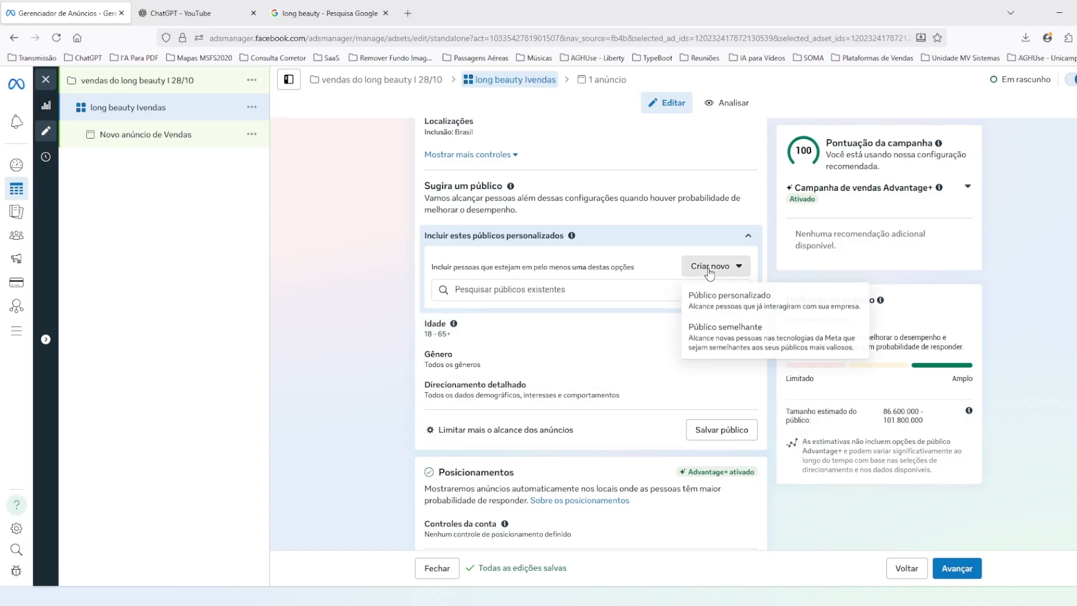
Step: Set the suggested audience's maximum age to 45
{"action": "left_click", "coordinate": [598, 343]}
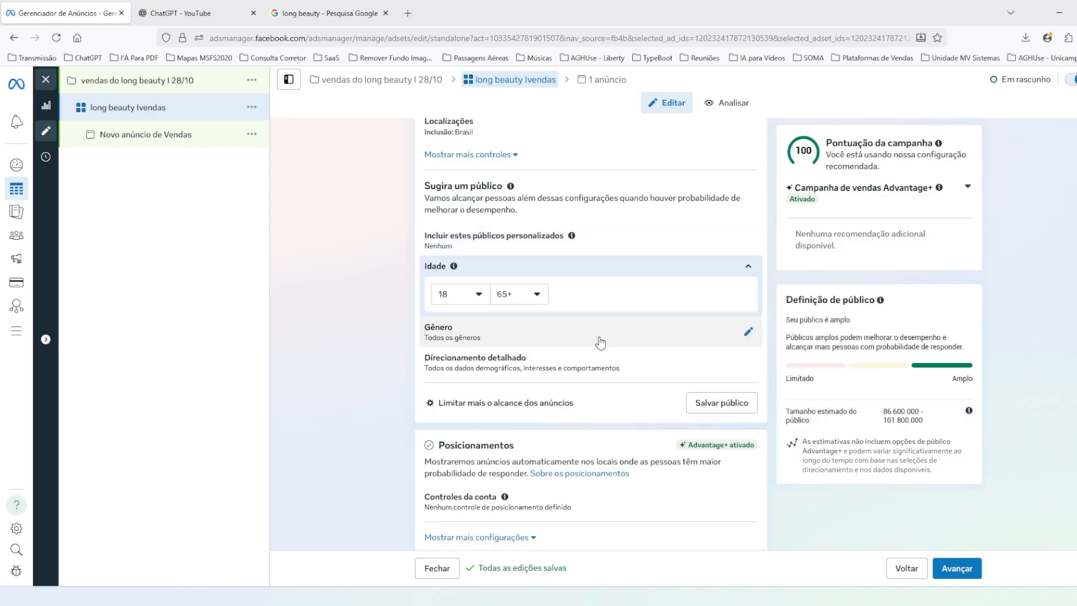
{"action": "left_click", "coordinate": [545, 299]}
{"action": "scroll", "coordinate": [547, 403], "scroll_direction": "up", "scroll_amount": 2}
{"action": "scroll", "coordinate": [521, 396], "scroll_direction": "up", "scroll_amount": 4}
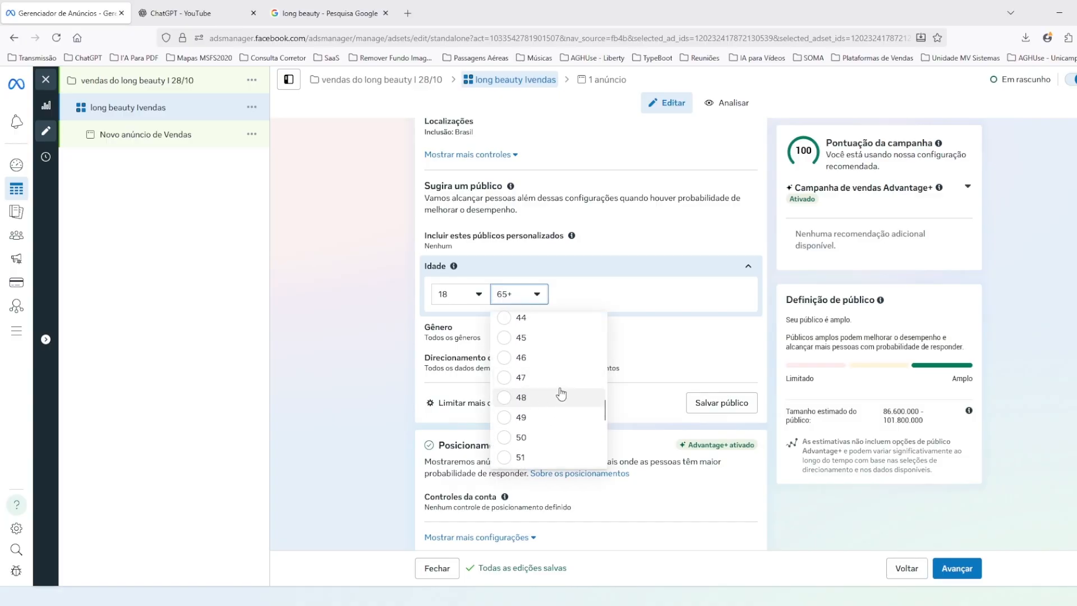
{"action": "left_click", "coordinate": [509, 339]}
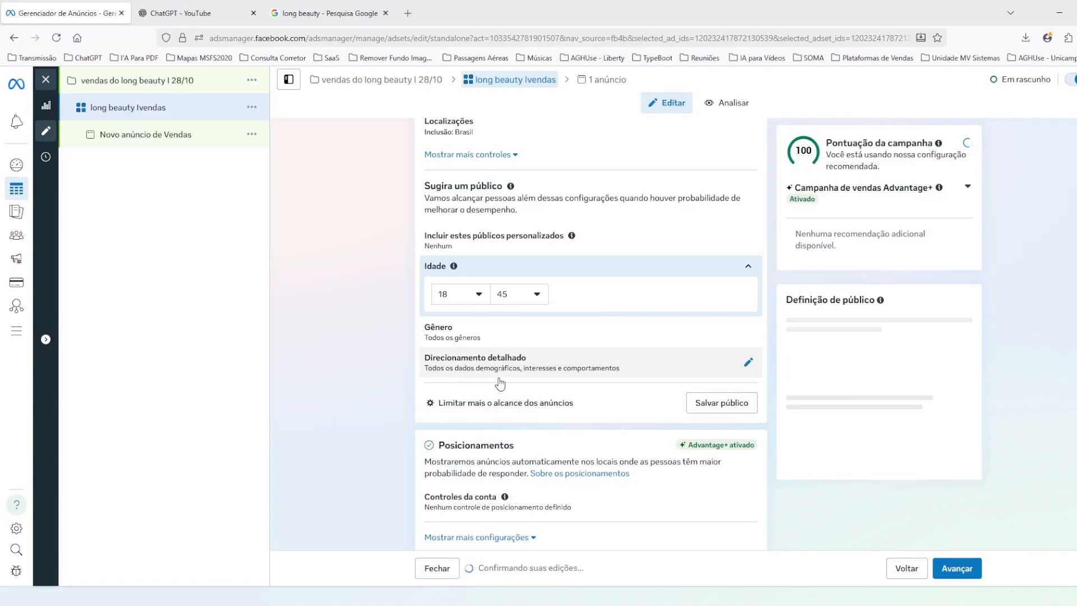
Step: Search the detailed targeting for "autoestima" and add the interest Autoestima (psicologia)
{"action": "left_click", "coordinate": [749, 364]}
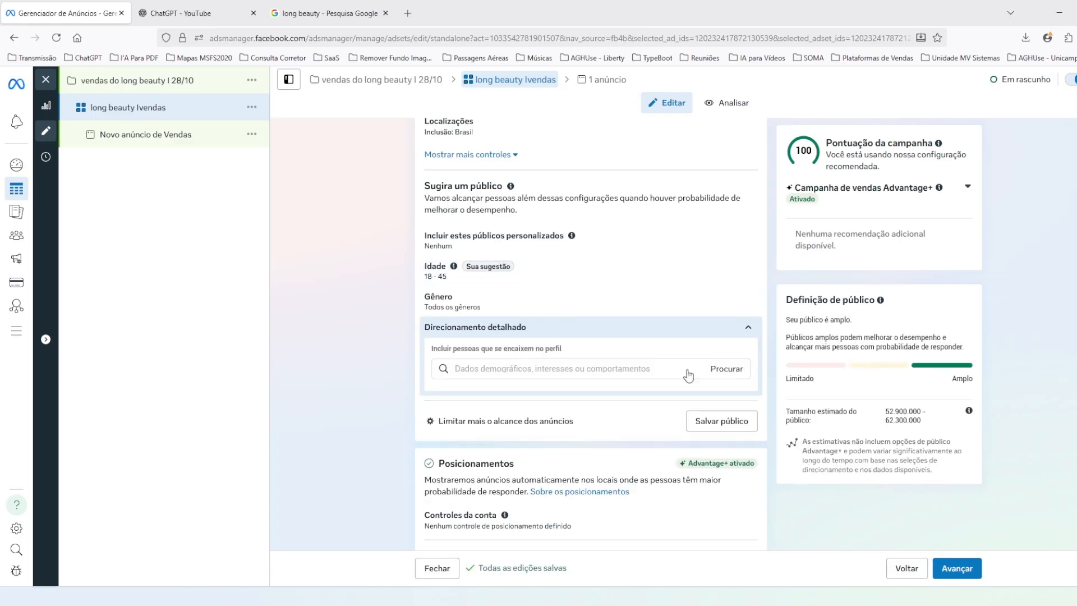
{"action": "left_click", "coordinate": [517, 368]}
{"action": "type", "text": "au"}
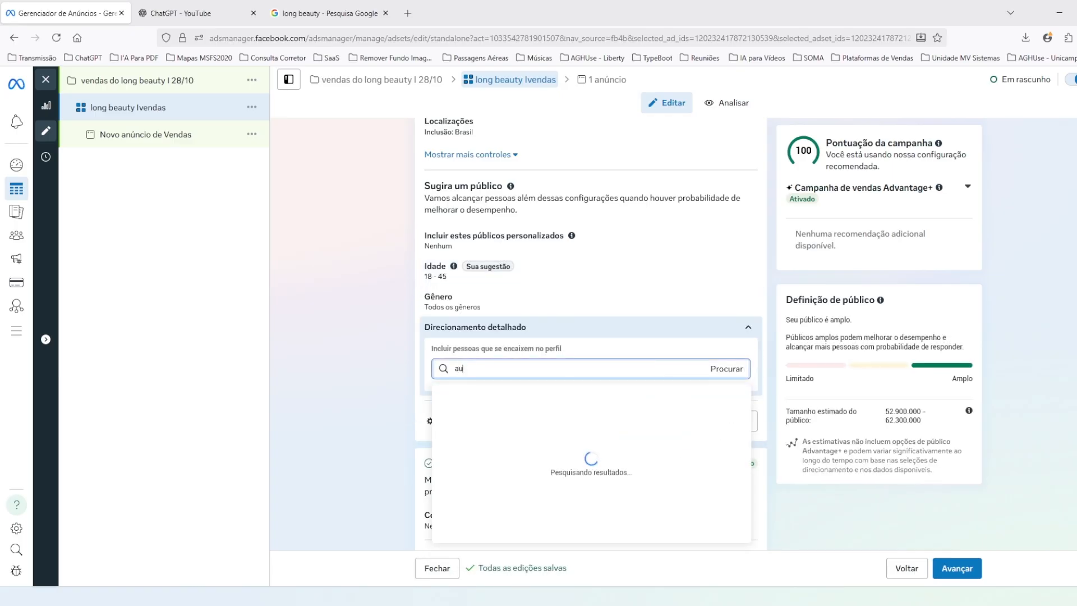
{"action": "type", "text": "otoestima"}
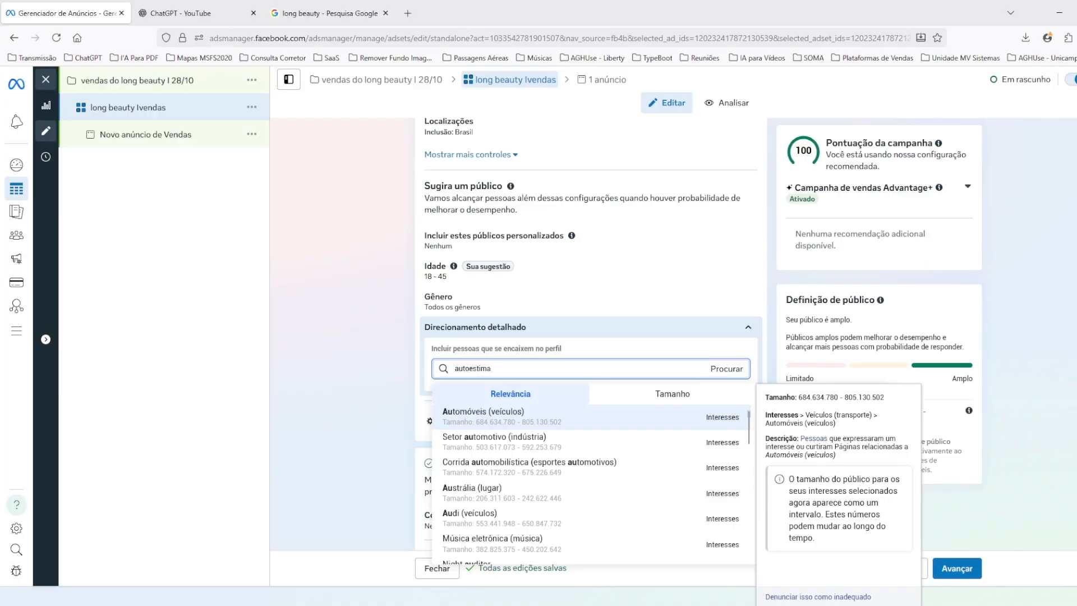
{"action": "key", "text": "Return"}
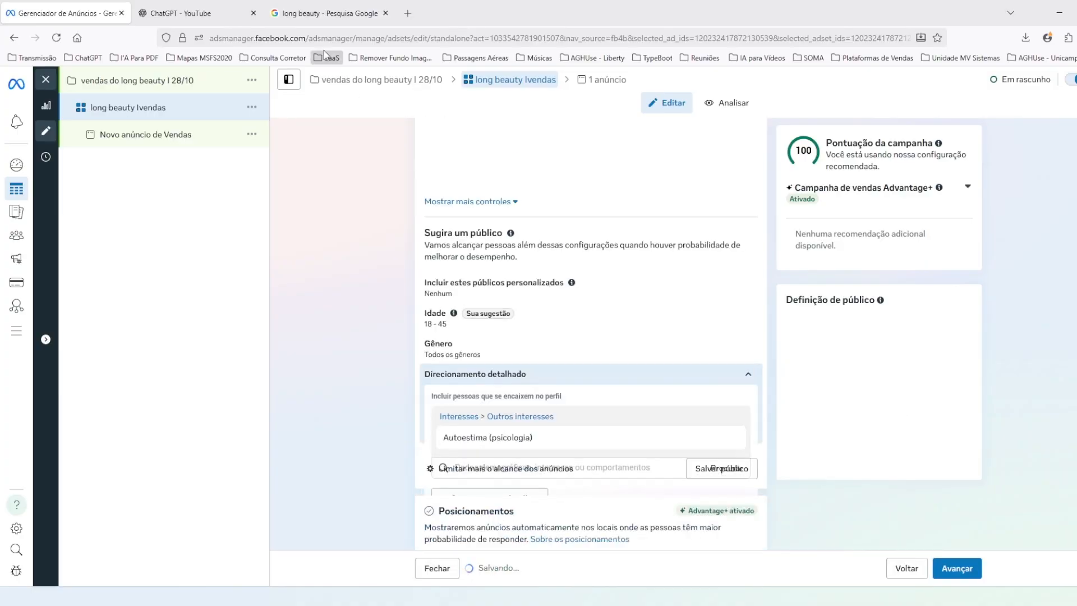
Step: Copy the term "bem-estar" from the psychographic profile in the ChatGPT answer
{"action": "left_click", "coordinate": [230, 13]}
{"action": "left_click", "coordinate": [503, 214]}
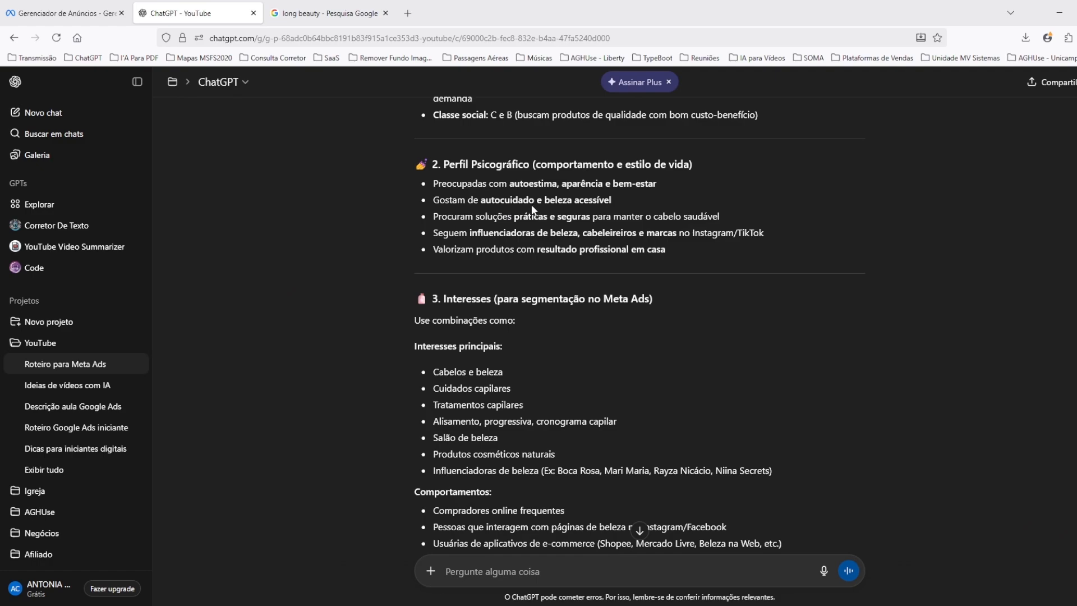
{"action": "scroll", "coordinate": [502, 216], "scroll_direction": "up", "scroll_amount": 2}
{"action": "scroll", "coordinate": [526, 261], "scroll_direction": "down", "scroll_amount": 2}
{"action": "left_click_drag", "start_coordinate": [612, 185], "coordinate": [658, 185]}
{"action": "key", "text": "ctrl+c"}
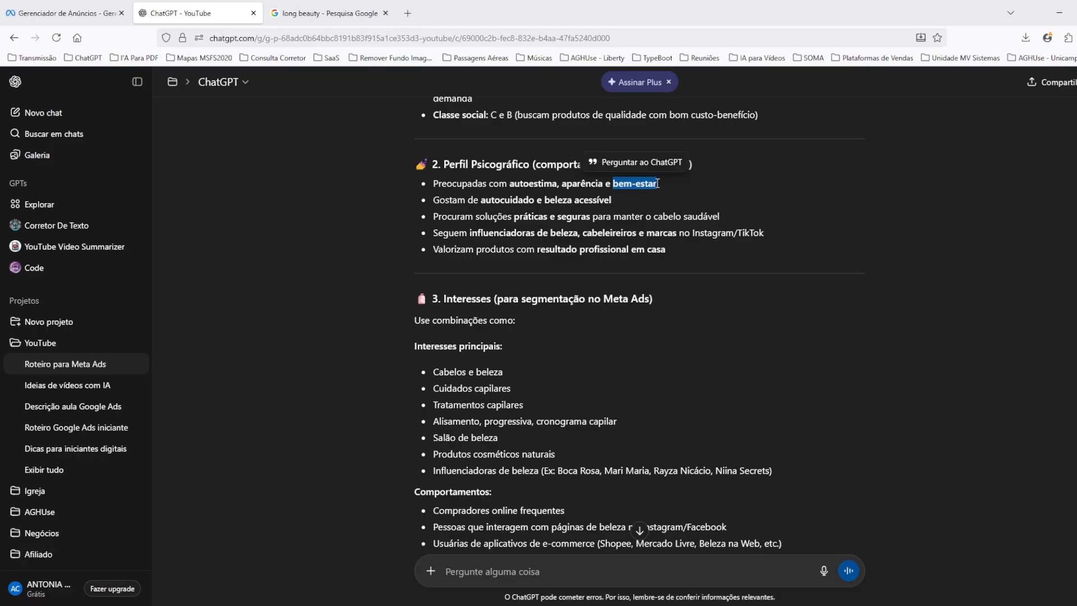
Step: Back in the ad set, search the detailed targeting for "bem-estar" and add the interest Bem Estar
{"action": "left_click", "coordinate": [84, 13]}
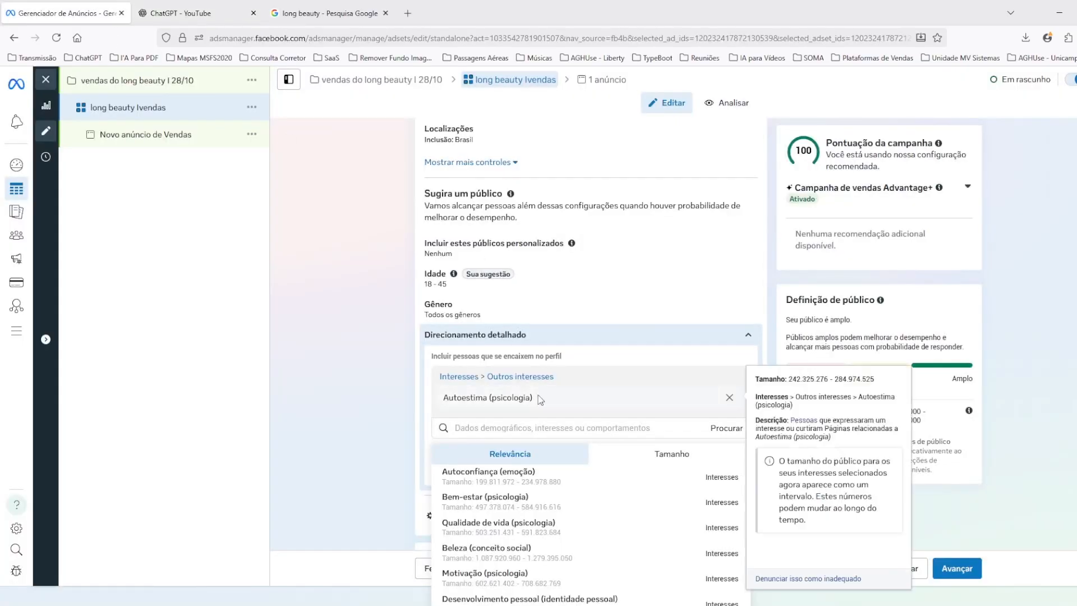
{"action": "key", "text": "ctrl+v"}
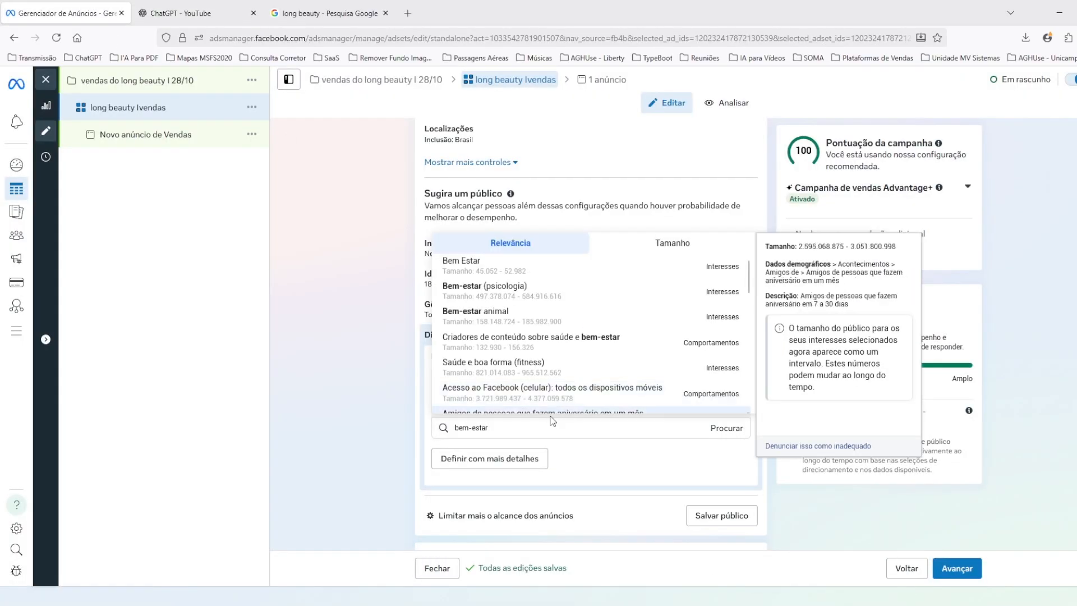
{"action": "scroll", "coordinate": [564, 336], "scroll_direction": "down", "scroll_amount": 1}
{"action": "scroll", "coordinate": [565, 300], "scroll_direction": "up", "scroll_amount": 1}
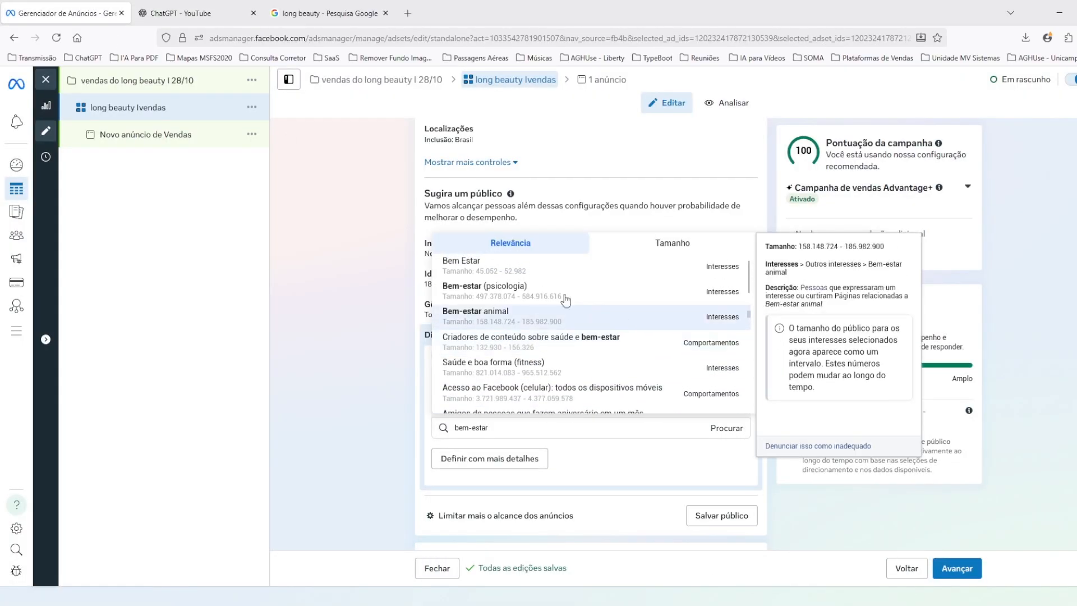
{"action": "left_click", "coordinate": [507, 263]}
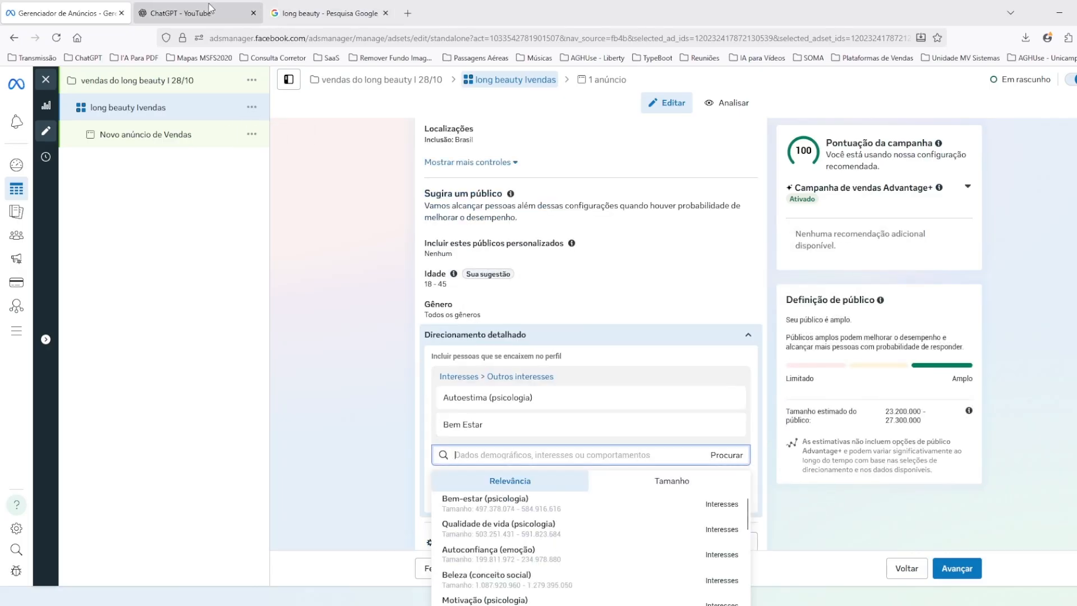
Step: Copy the term "cabeleireiros" from the psychographic profile in the ChatGPT answer
{"action": "left_click", "coordinate": [174, 12]}
{"action": "left_click", "coordinate": [518, 213]}
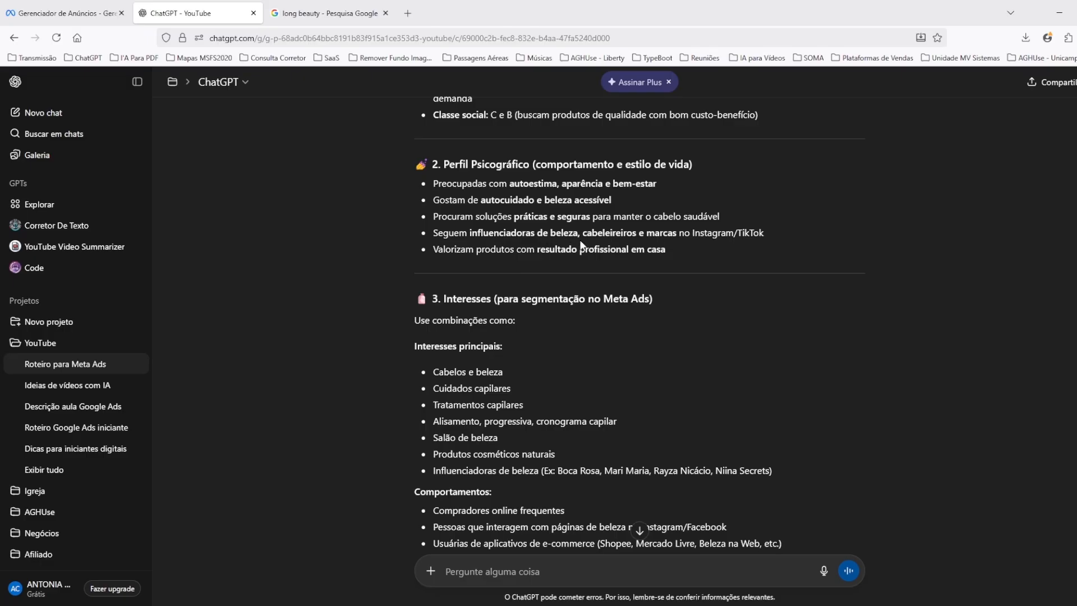
{"action": "left_click_drag", "start_coordinate": [583, 234], "coordinate": [638, 235]}
{"action": "key", "text": "ctrl+c"}
Step: Back in the ad set, search the detailed targeting for "cabeleireiro" and add the field of study Cabeleireiro Profissional
{"action": "left_click", "coordinate": [302, 12]}
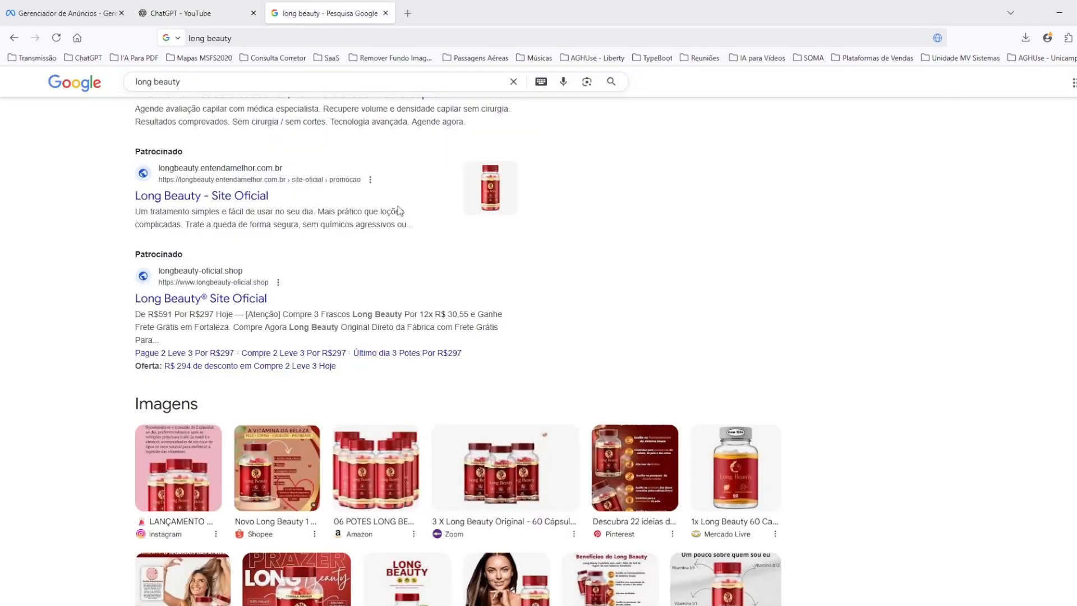
{"action": "left_click", "coordinate": [98, 14]}
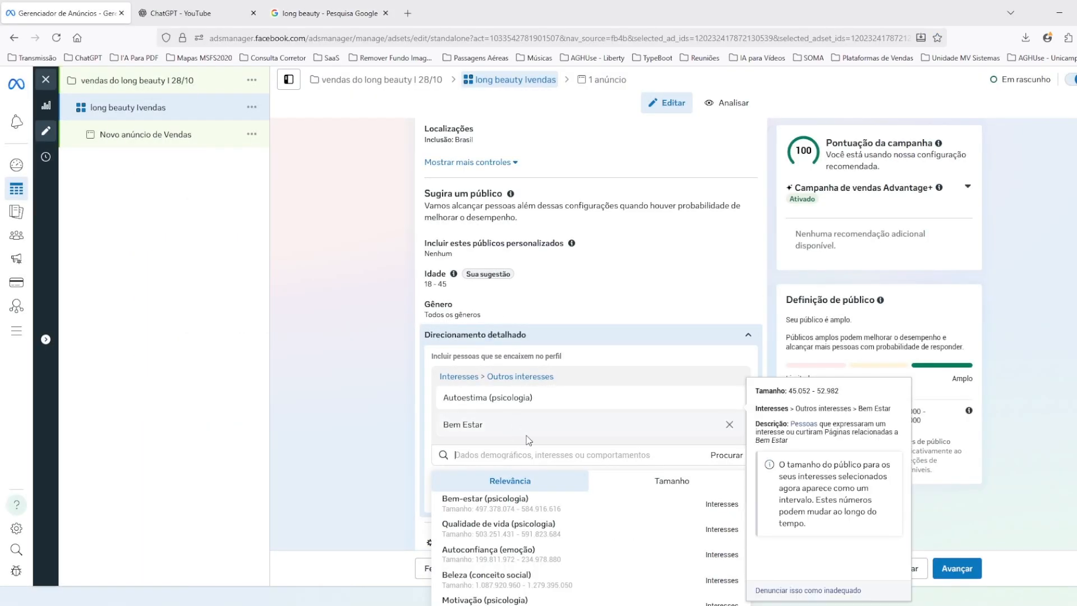
{"action": "key", "text": "ctrl+v"}
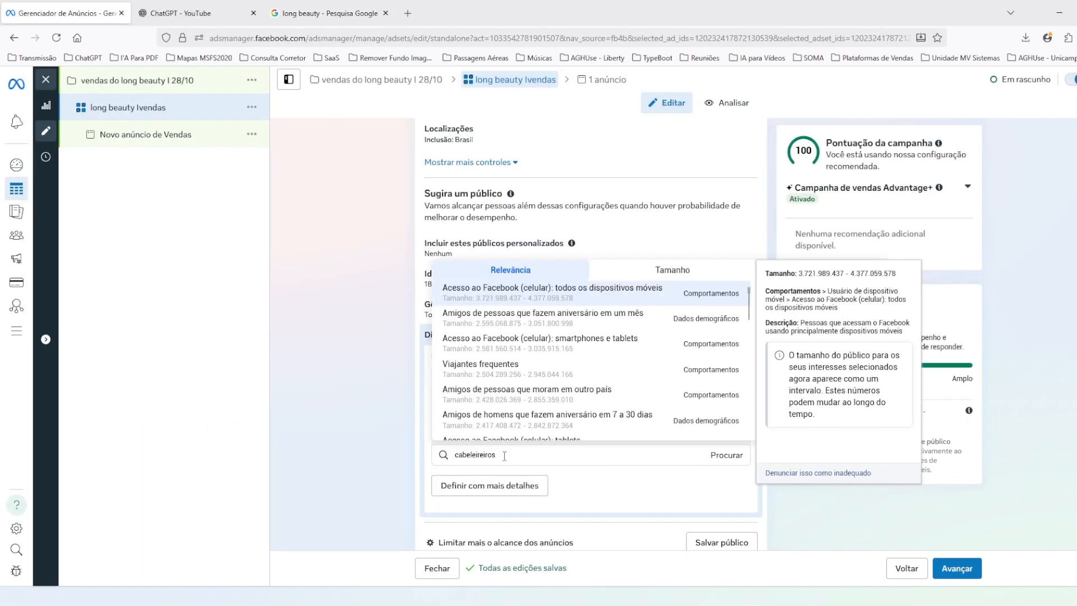
{"action": "scroll", "coordinate": [533, 359], "scroll_direction": "down", "scroll_amount": 1}
{"action": "scroll", "coordinate": [533, 359], "scroll_direction": "up", "scroll_amount": 1}
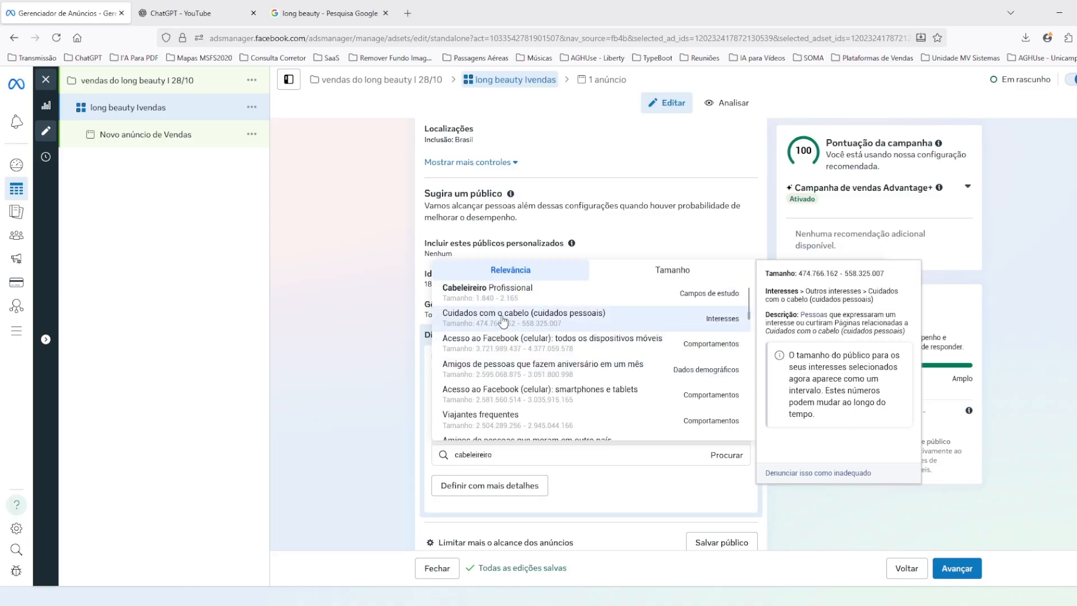
{"action": "left_click", "coordinate": [541, 295]}
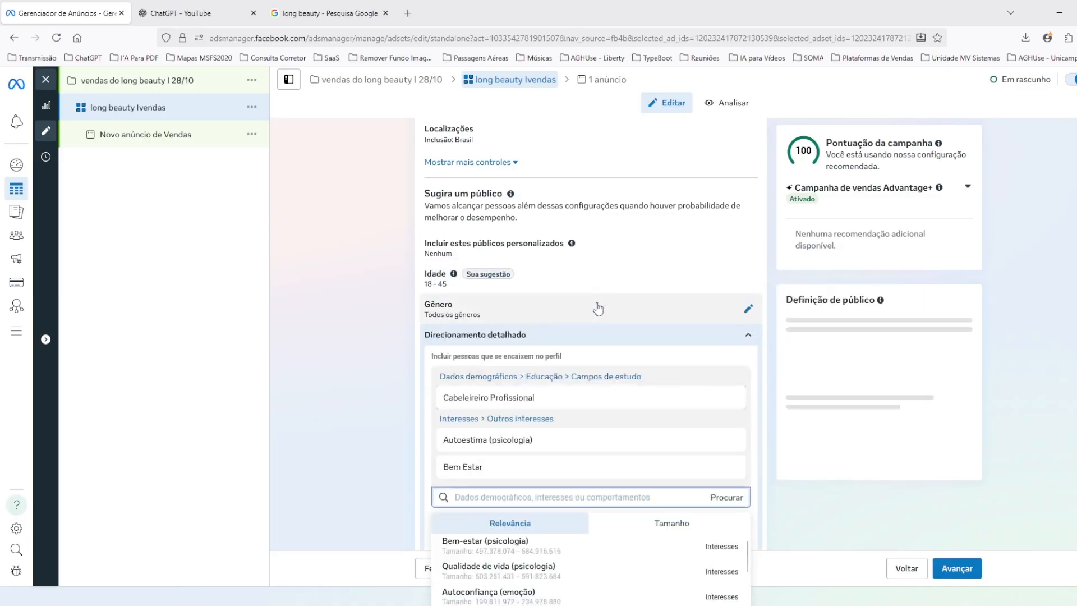
{"action": "left_click", "coordinate": [213, 12]}
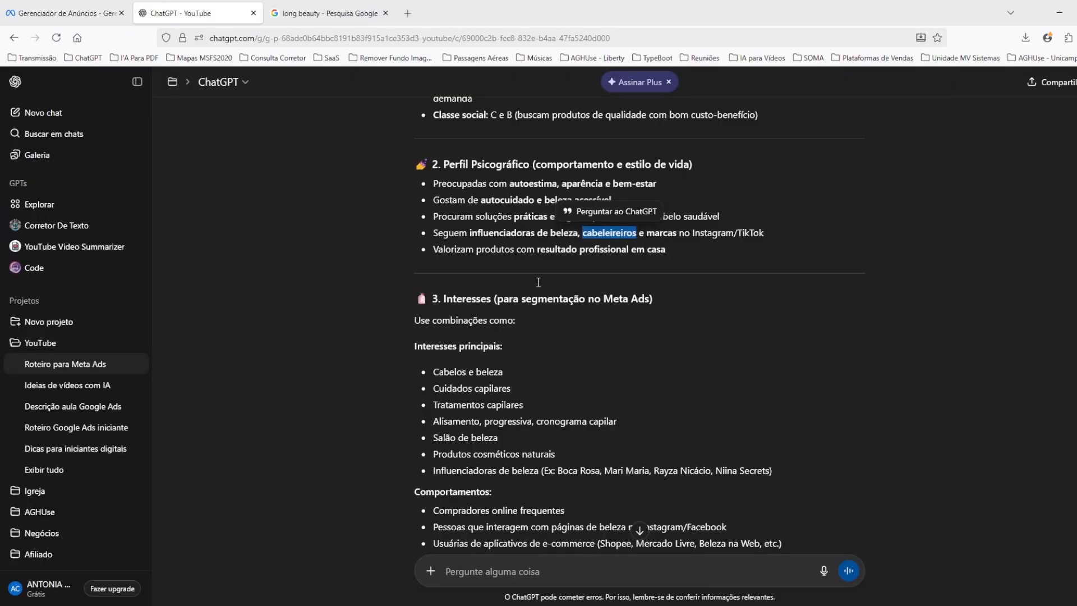
{"action": "left_click", "coordinate": [500, 234]}
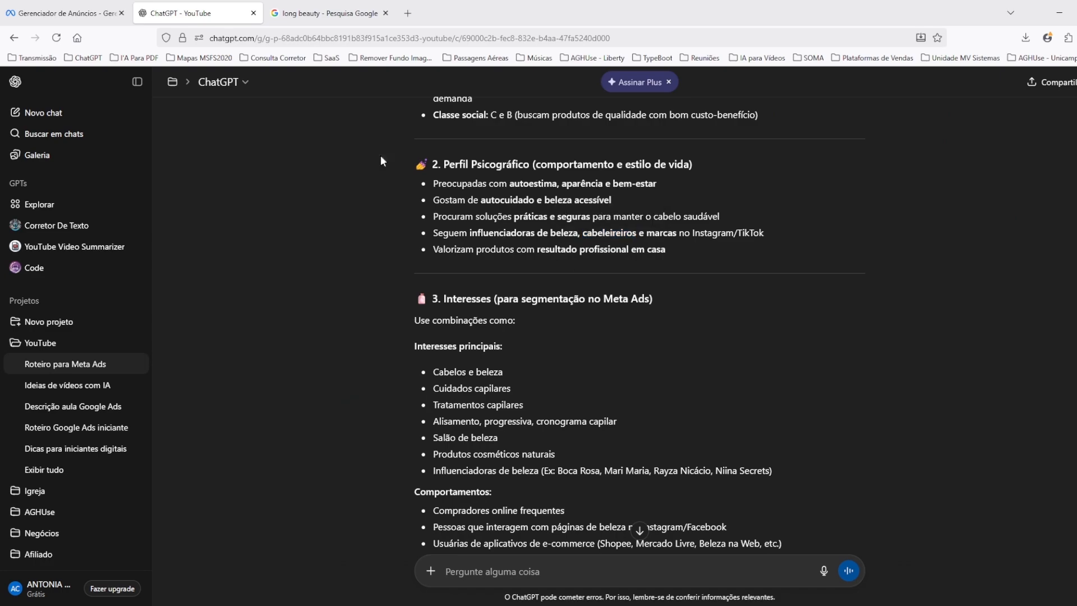
{"action": "left_click", "coordinate": [84, 12]}
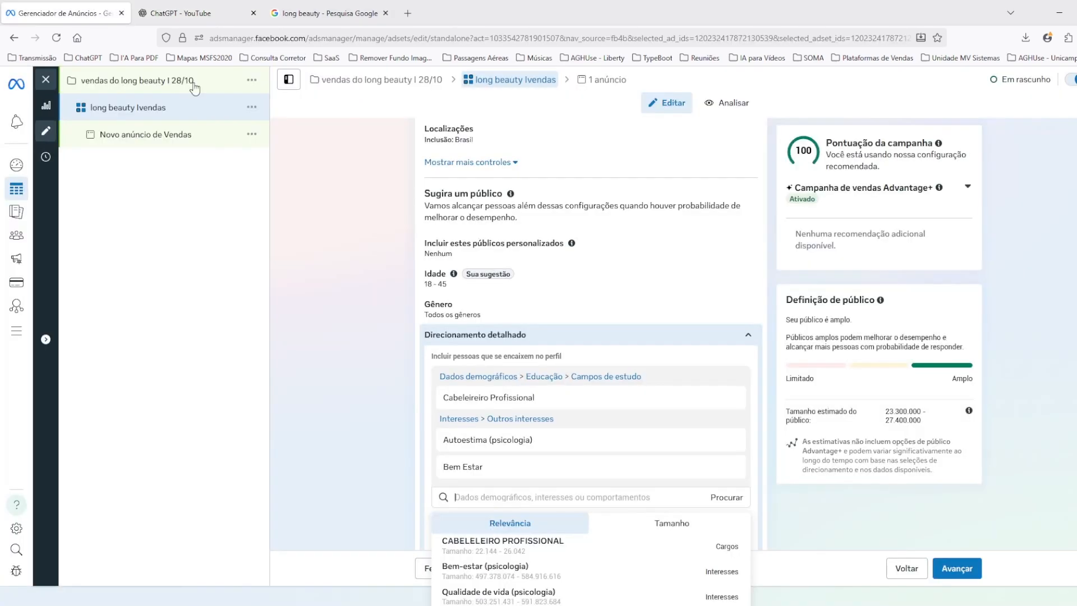
Step: Set the suggested audience's gender to Mulheres
{"action": "left_click", "coordinate": [385, 315]}
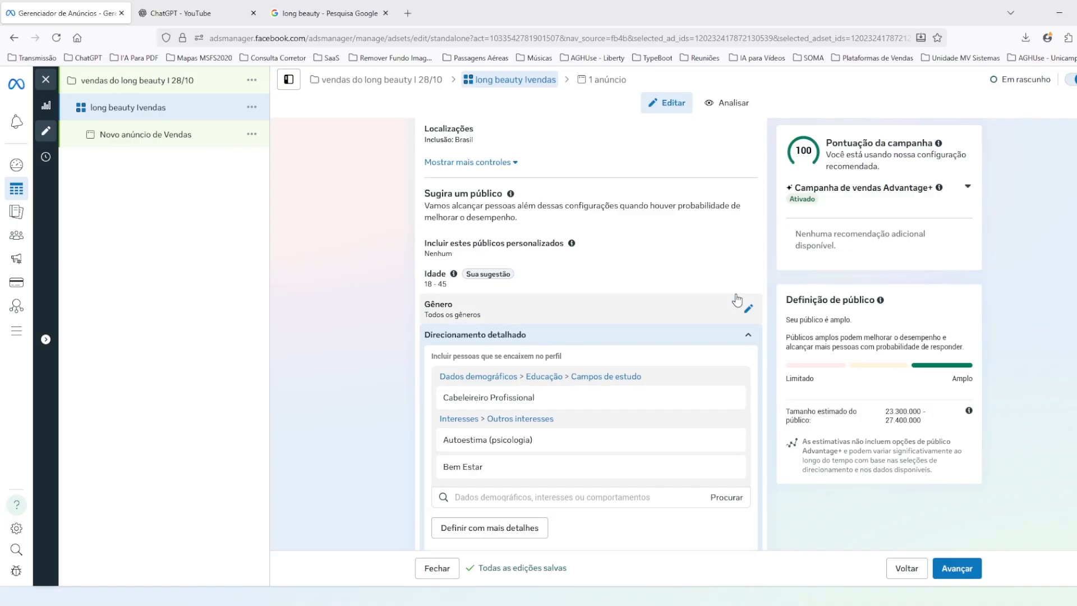
{"action": "left_click", "coordinate": [747, 309]}
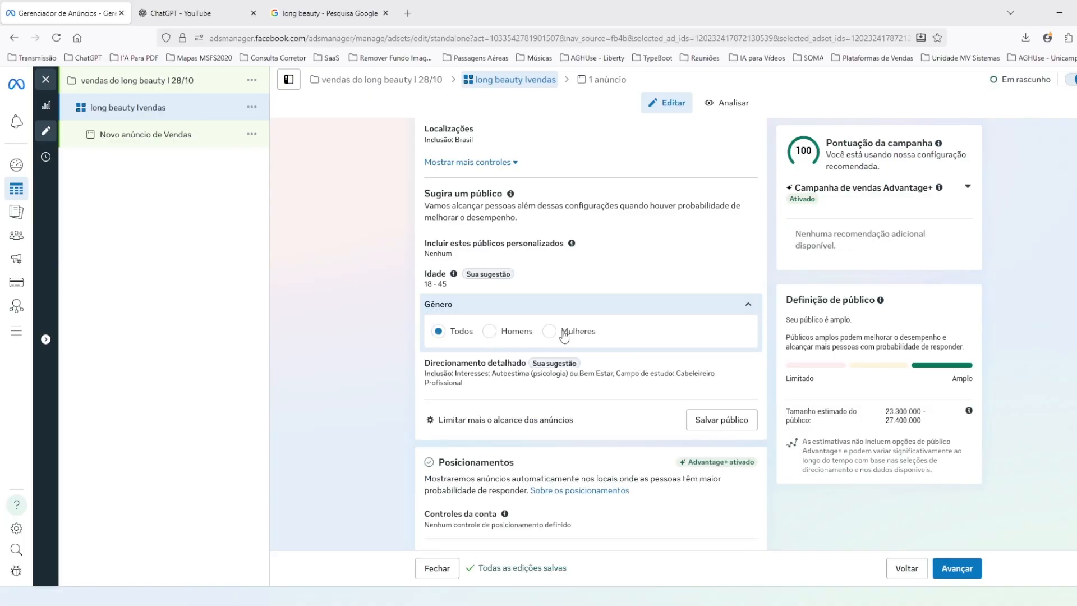
{"action": "left_click", "coordinate": [549, 331]}
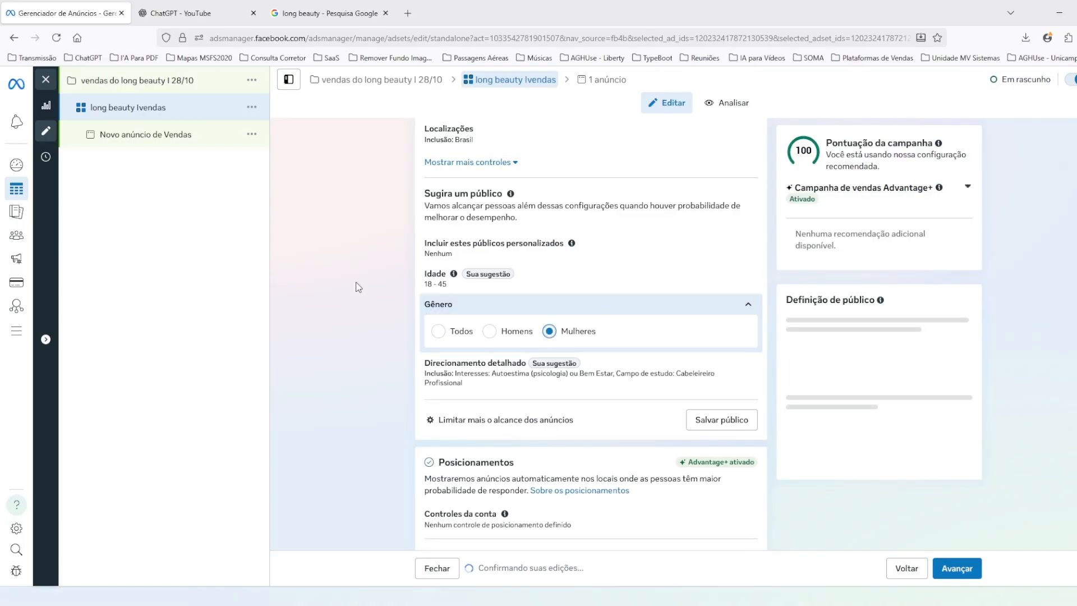
{"action": "scroll", "coordinate": [365, 297], "scroll_direction": "down", "scroll_amount": 5}
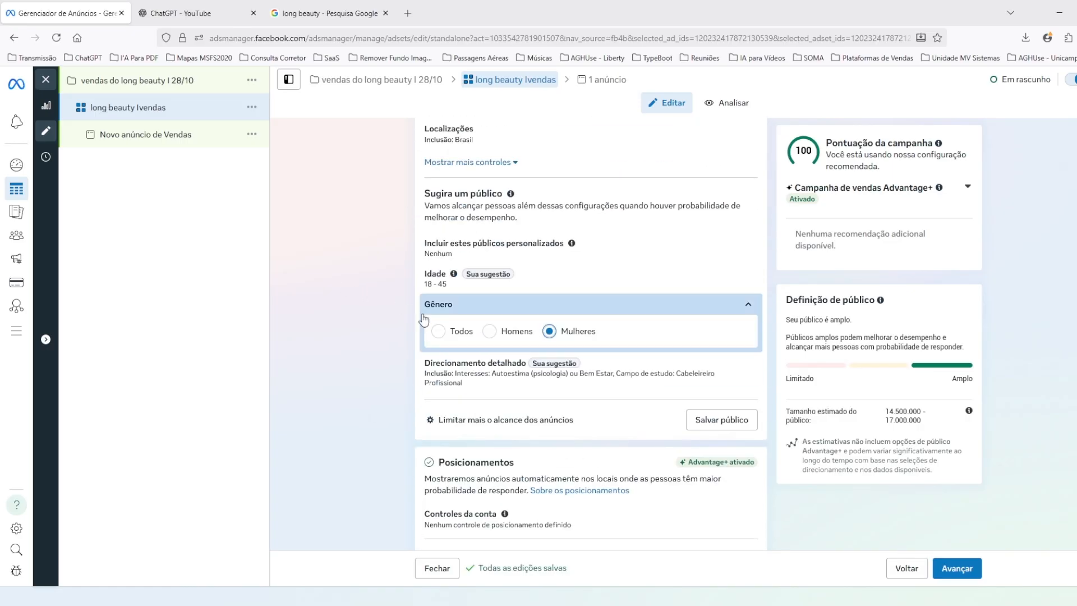
{"action": "scroll", "coordinate": [387, 338], "scroll_direction": "up", "scroll_amount": 2}
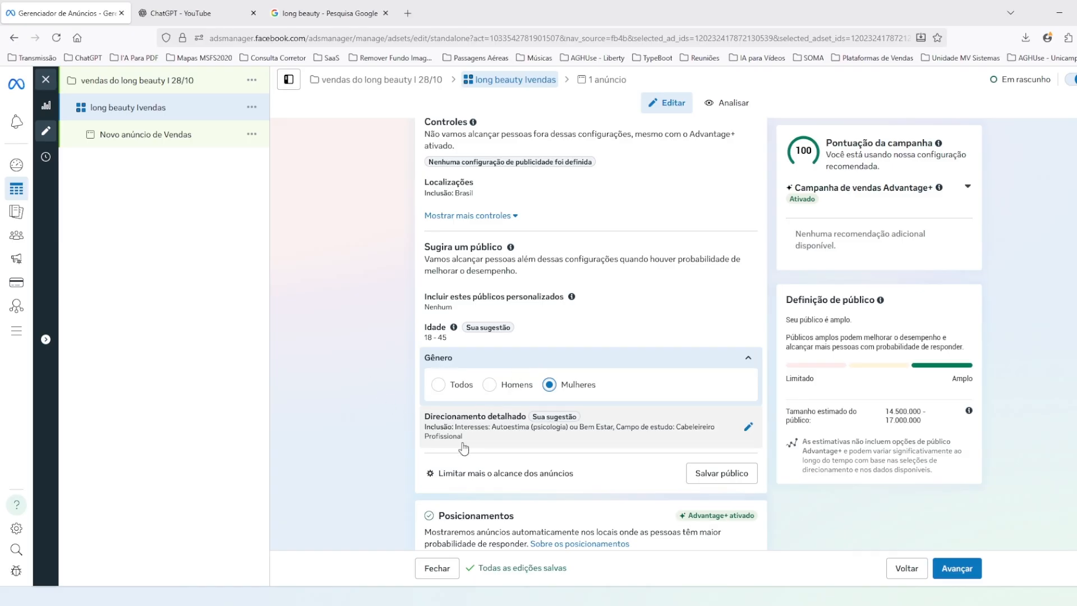
Step: Compare the ad set's suggested audience with the age and behaviour details in the ChatGPT target audience profile
{"action": "left_click", "coordinate": [202, 8]}
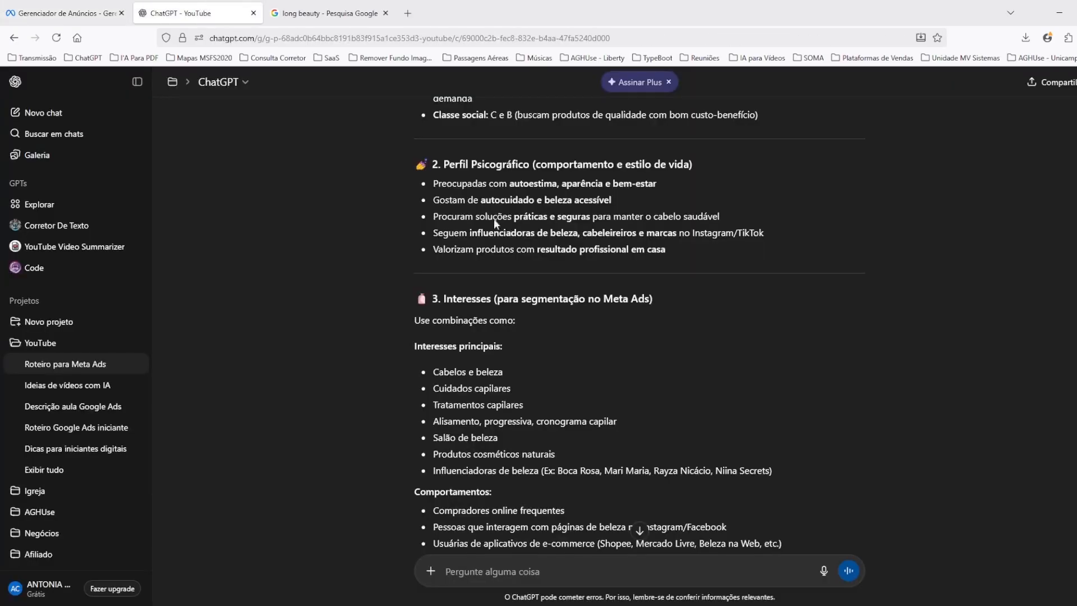
{"action": "left_click_drag", "start_coordinate": [583, 164], "coordinate": [608, 164]}
{"action": "left_click", "coordinate": [34, 8]}
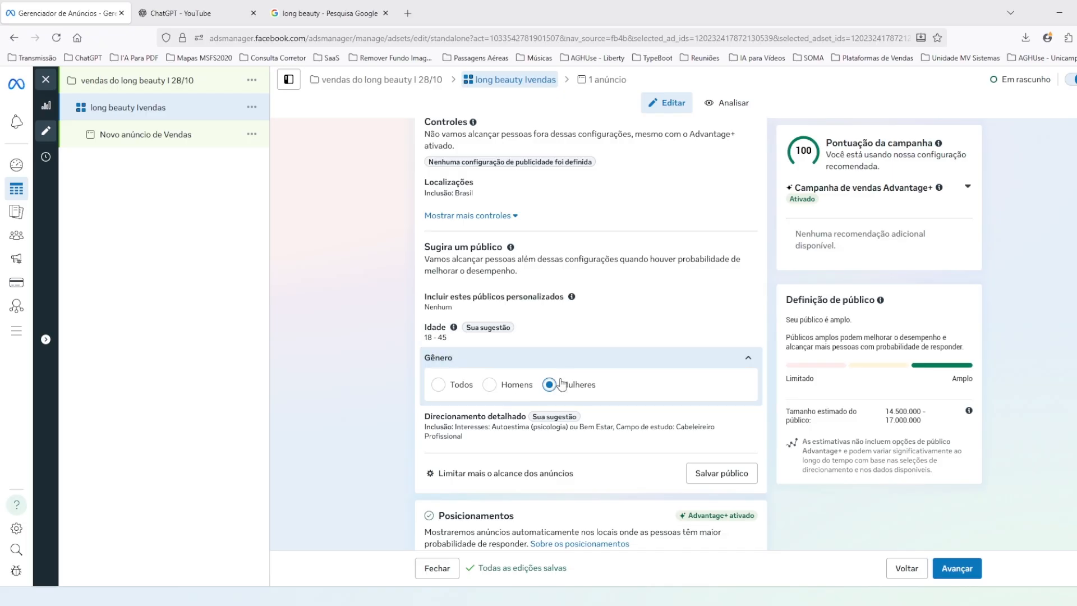
{"action": "left_click", "coordinate": [190, 11]}
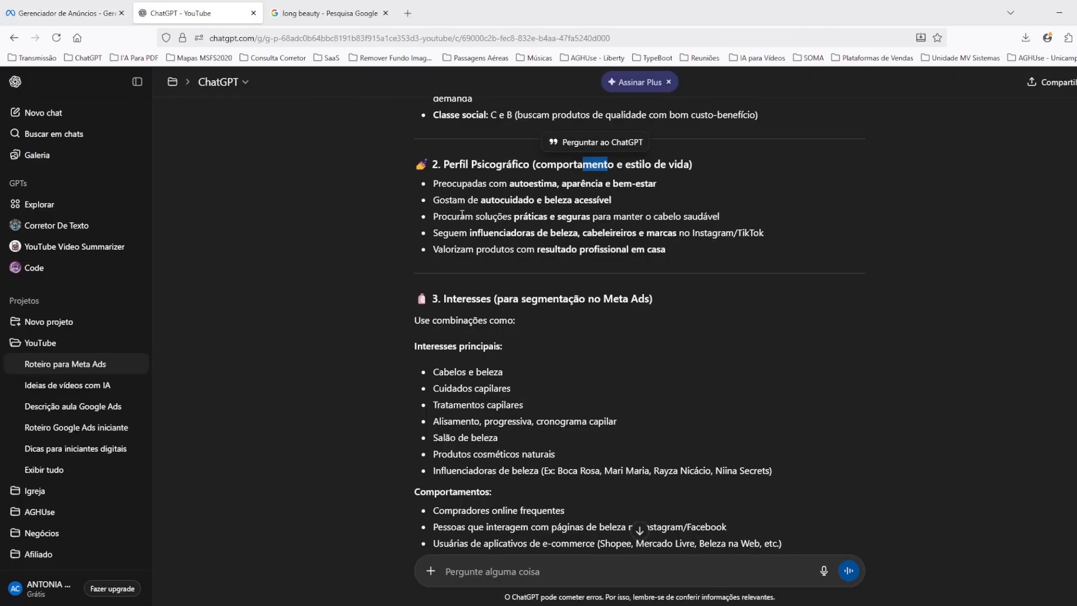
{"action": "scroll", "coordinate": [461, 214], "scroll_direction": "up", "scroll_amount": 4}
{"action": "left_click_drag", "start_coordinate": [461, 287], "coordinate": [516, 289]}
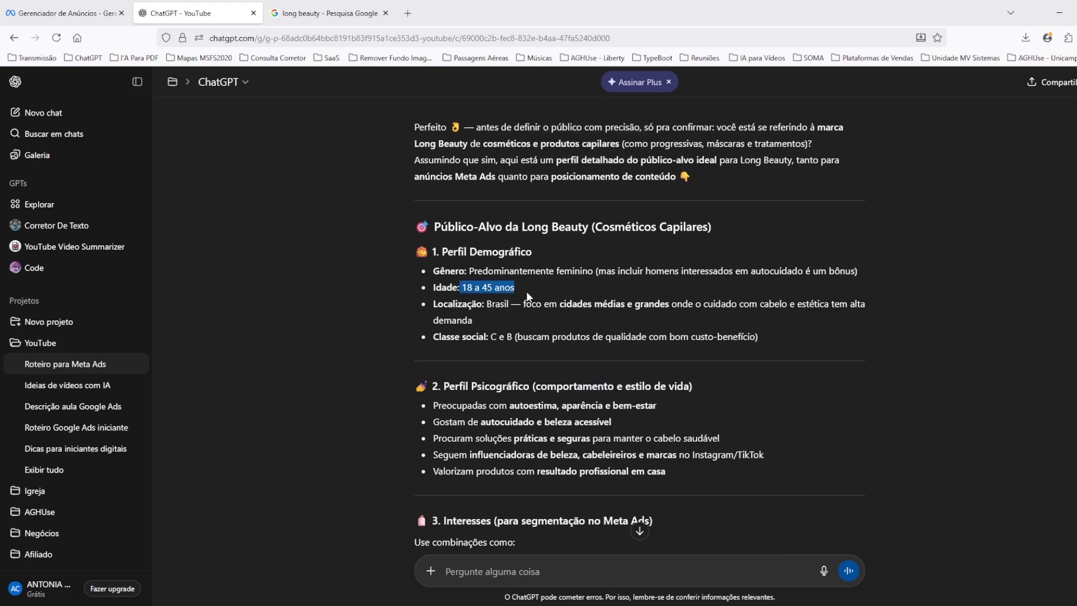
{"action": "left_click", "coordinate": [67, 12]}
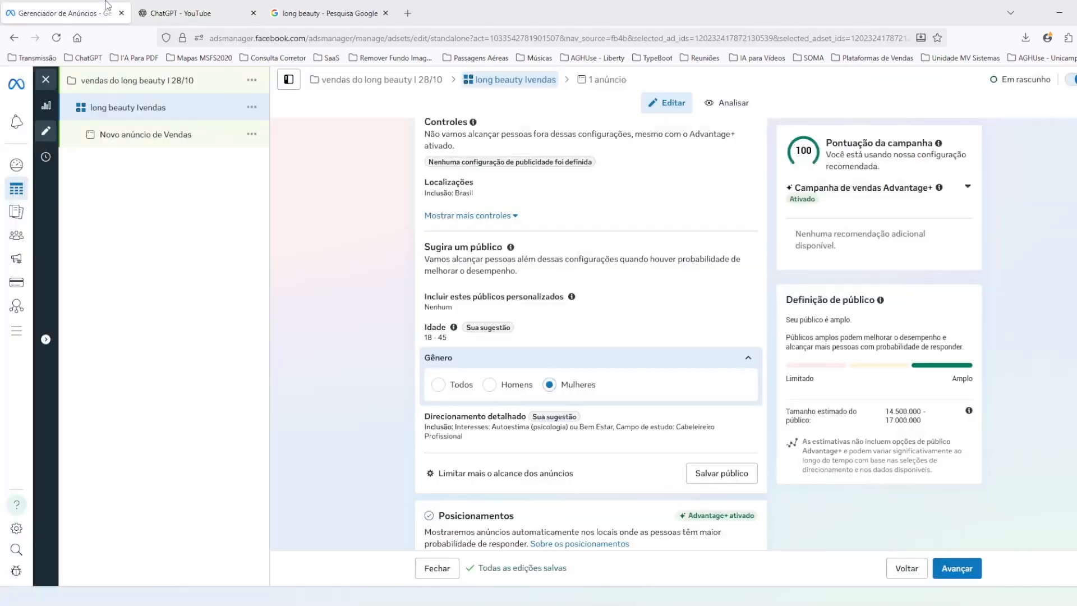
Step: Expand the additional placement settings and examine the device choices for Dispositivos e sistemas operacionais
{"action": "scroll", "coordinate": [535, 373], "scroll_direction": "down", "scroll_amount": 2}
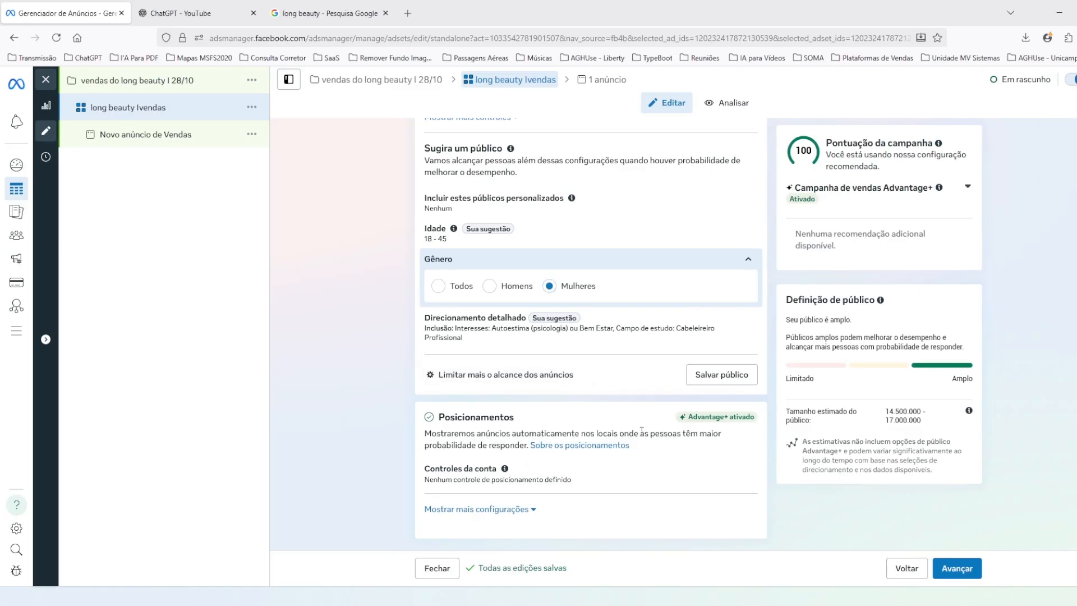
{"action": "left_click", "coordinate": [488, 509]}
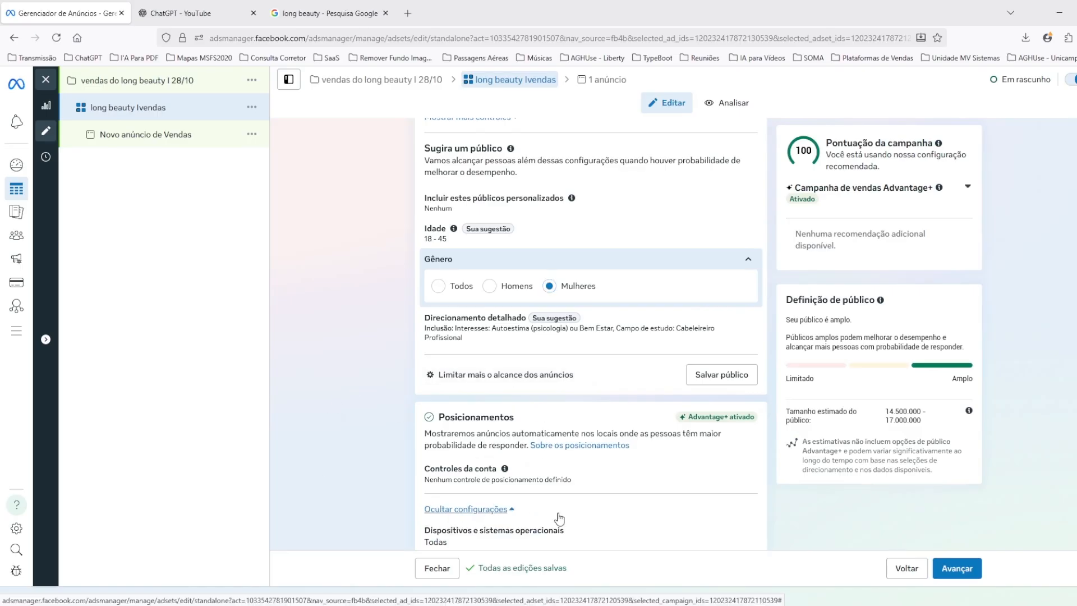
{"action": "scroll", "coordinate": [558, 515], "scroll_direction": "down", "scroll_amount": 3}
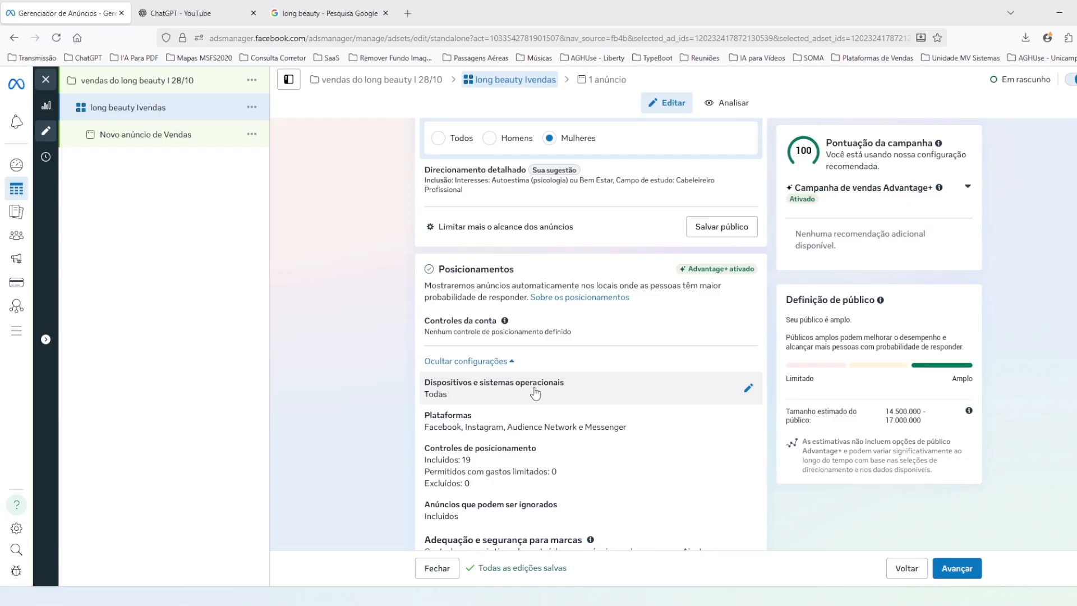
{"action": "scroll", "coordinate": [540, 393], "scroll_direction": "down", "scroll_amount": 1}
{"action": "left_click", "coordinate": [748, 339]}
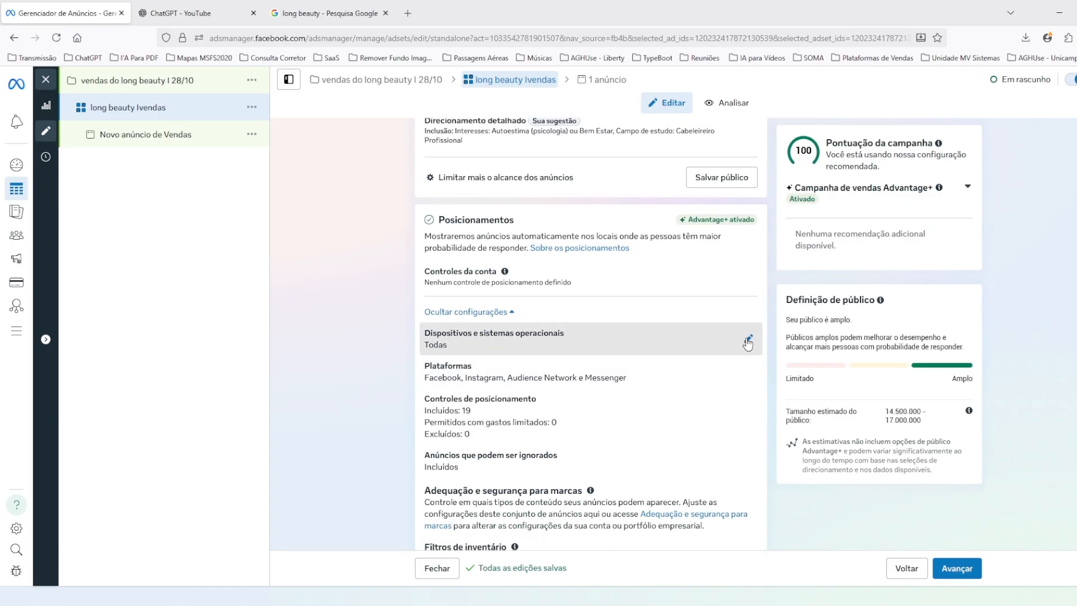
{"action": "left_click", "coordinate": [522, 365]}
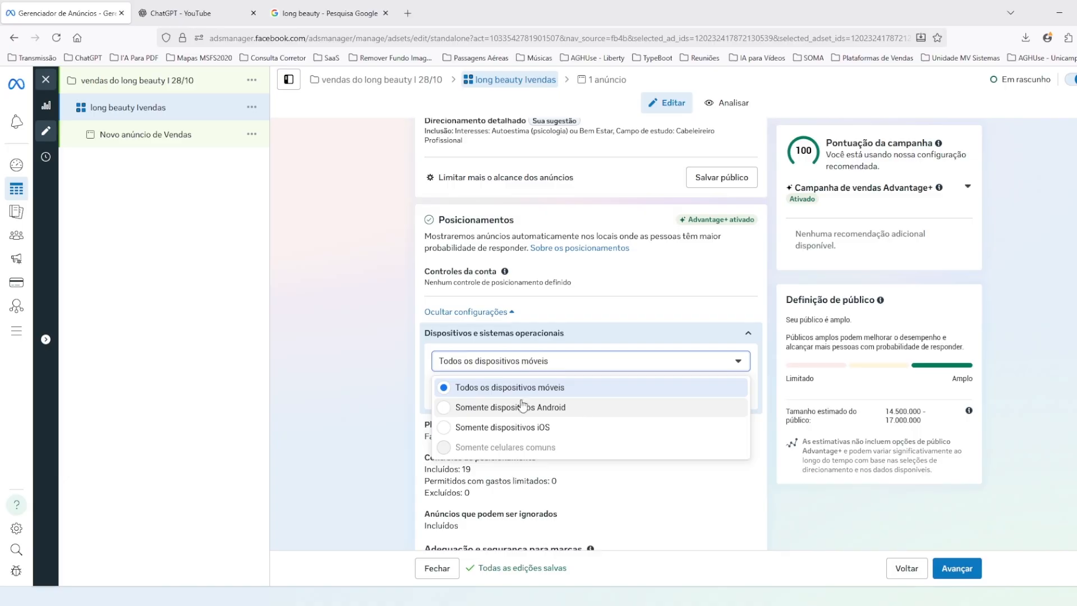
{"action": "left_click", "coordinate": [378, 374]}
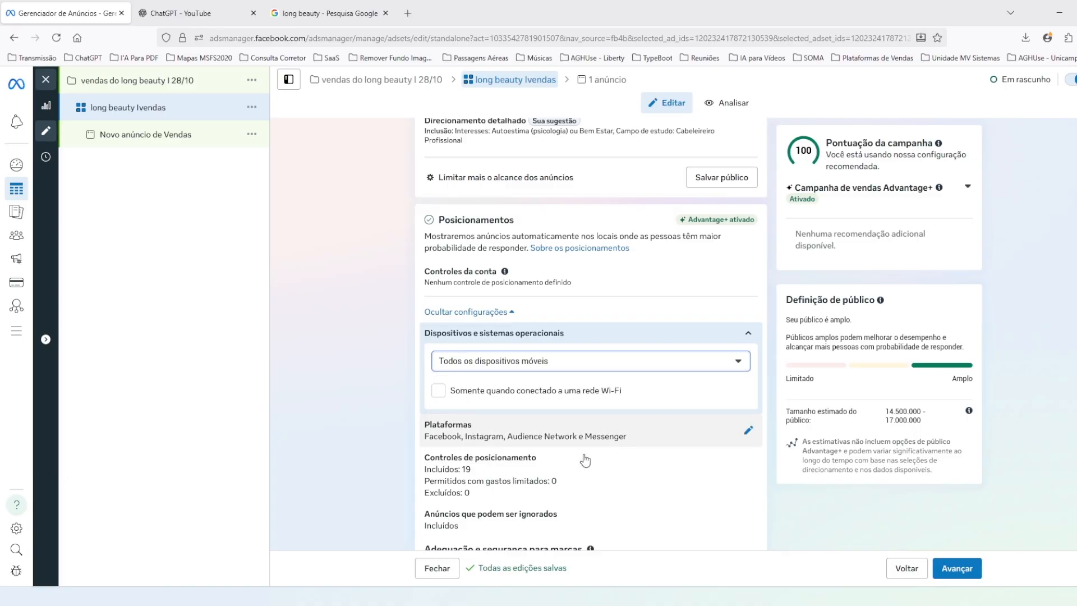
Step: Exclude Audience Network and Messenger from the placement platforms, keeping Facebook and Instagram
{"action": "left_click", "coordinate": [749, 435]}
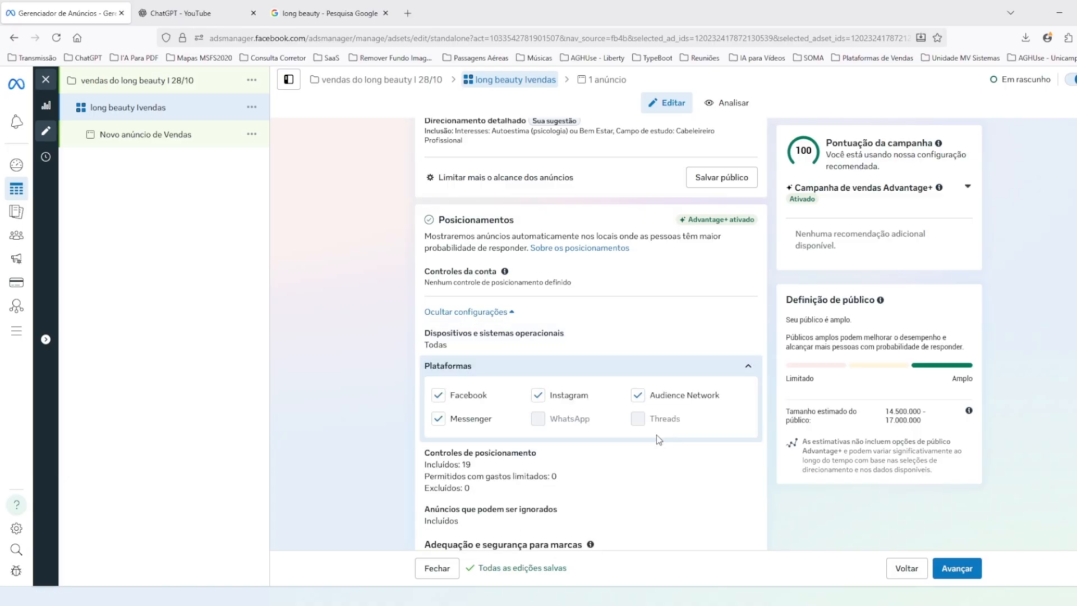
{"action": "scroll", "coordinate": [645, 404], "scroll_direction": "down", "scroll_amount": 1}
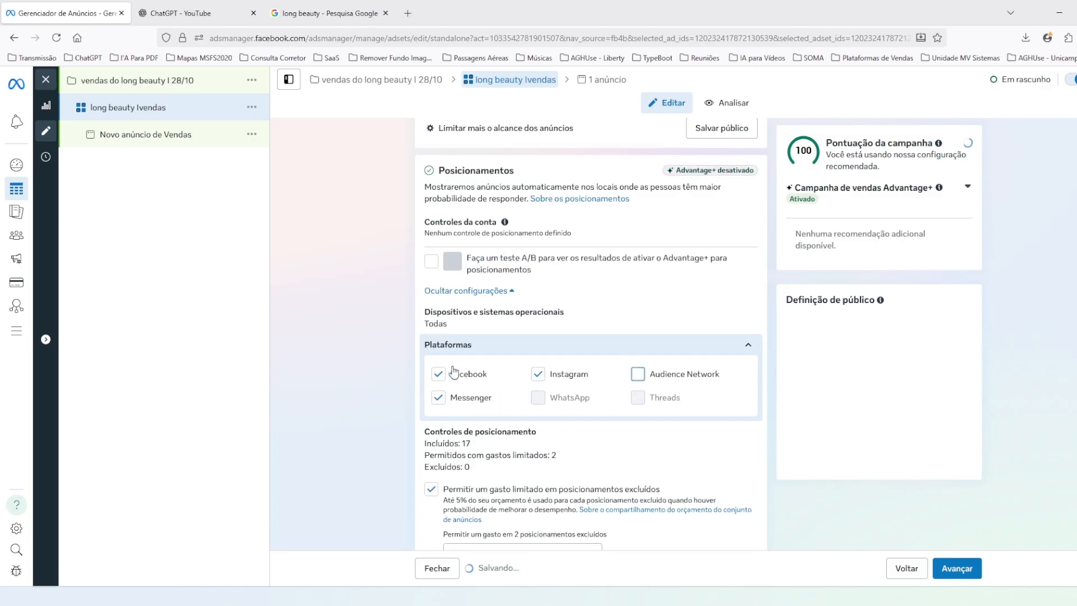
{"action": "scroll", "coordinate": [484, 460], "scroll_direction": "down", "scroll_amount": 1}
{"action": "left_click", "coordinate": [439, 482]}
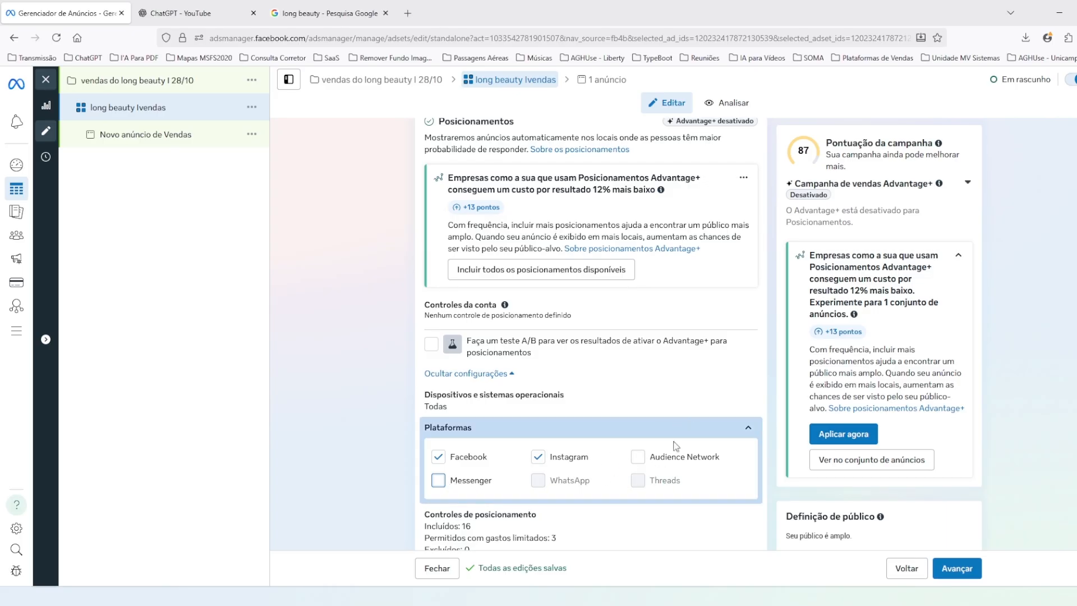
Step: Review the ad set's audience, placement, and brand safety settings
{"action": "scroll", "coordinate": [388, 362], "scroll_direction": "up", "scroll_amount": 5}
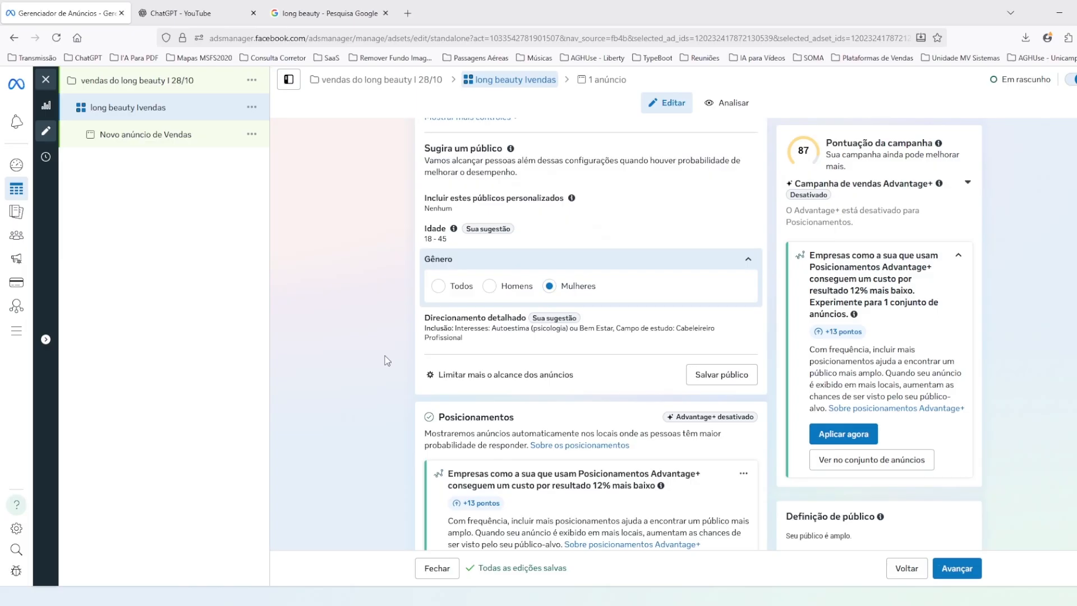
{"action": "scroll", "coordinate": [388, 361], "scroll_direction": "down", "scroll_amount": 7}
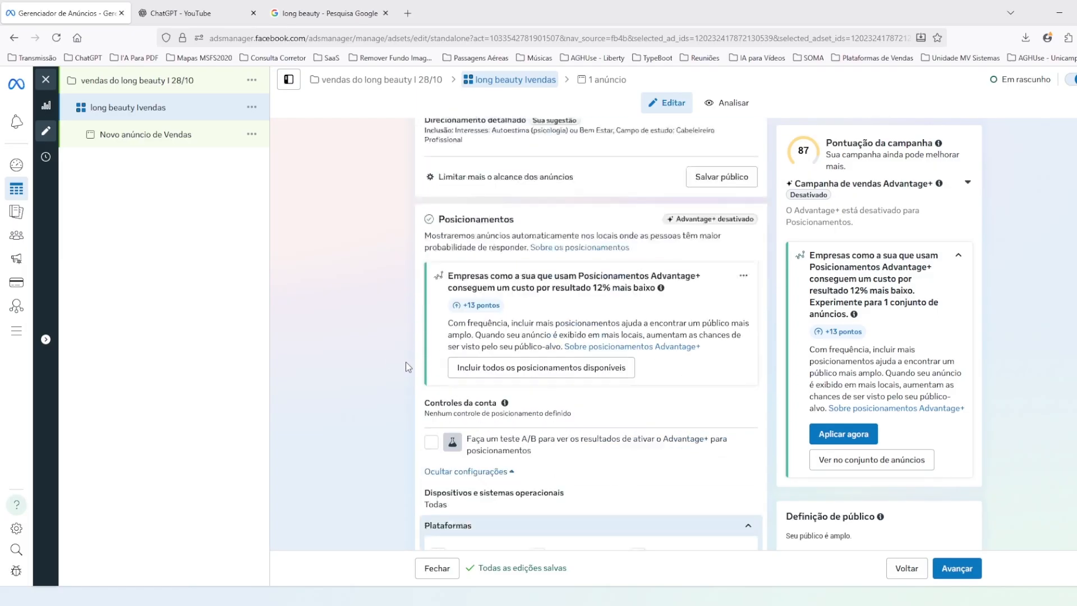
{"action": "scroll", "coordinate": [483, 383], "scroll_direction": "down", "scroll_amount": 3}
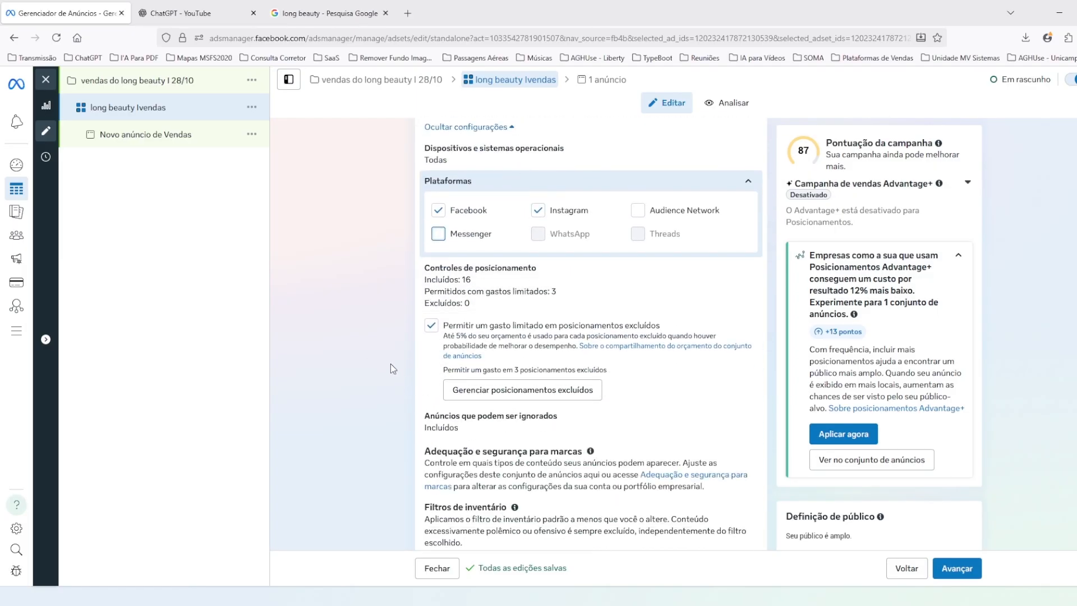
{"action": "scroll", "coordinate": [384, 344], "scroll_direction": "down", "scroll_amount": 3}
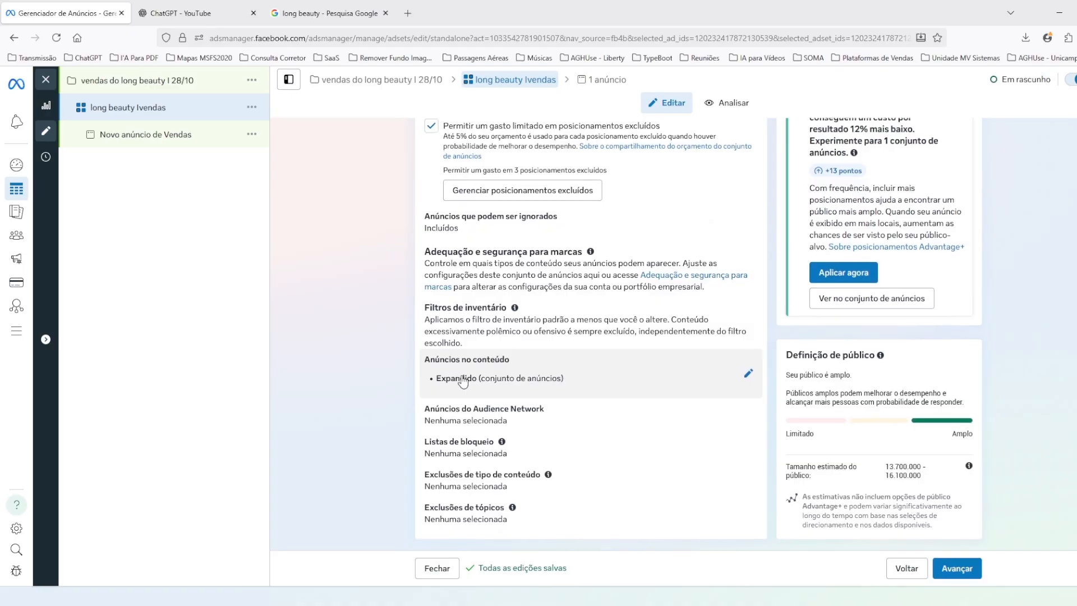
{"action": "scroll", "coordinate": [438, 398], "scroll_direction": "up", "scroll_amount": 5}
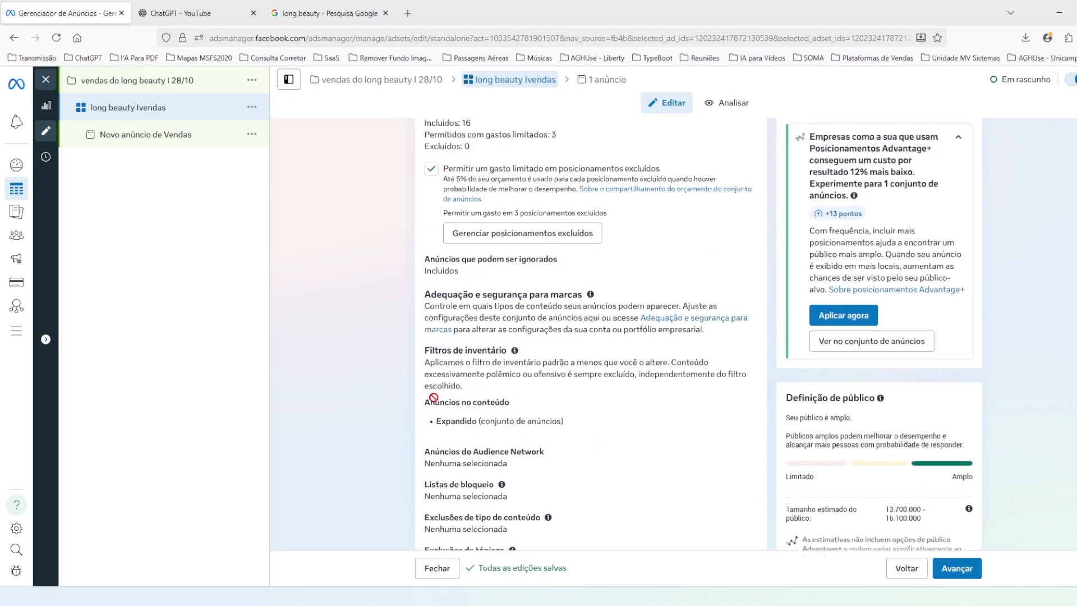
{"action": "scroll", "coordinate": [439, 398], "scroll_direction": "up", "scroll_amount": 7}
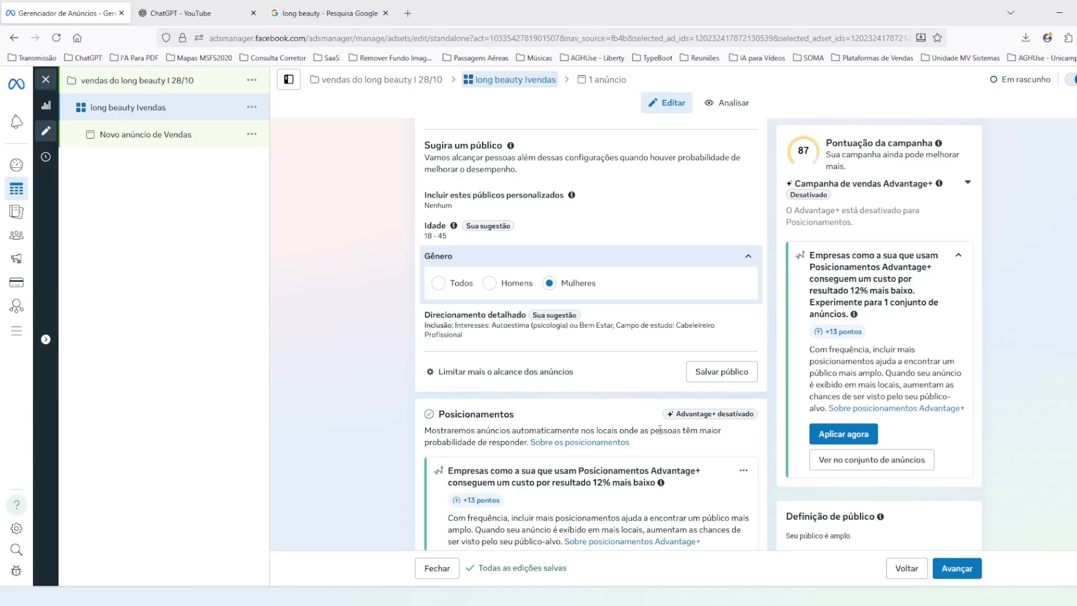
{"action": "scroll", "coordinate": [665, 424], "scroll_direction": "up", "scroll_amount": 4}
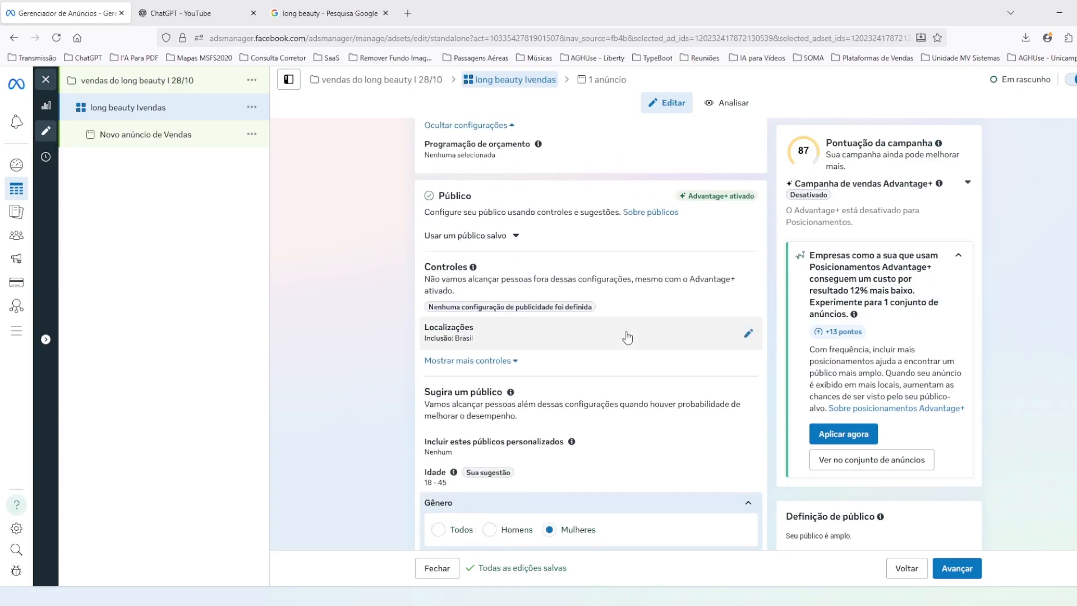
Step: Save the ad set's current audience as a reusable audience named LONG BEAUTY
{"action": "scroll", "coordinate": [674, 385], "scroll_direction": "down", "scroll_amount": 4}
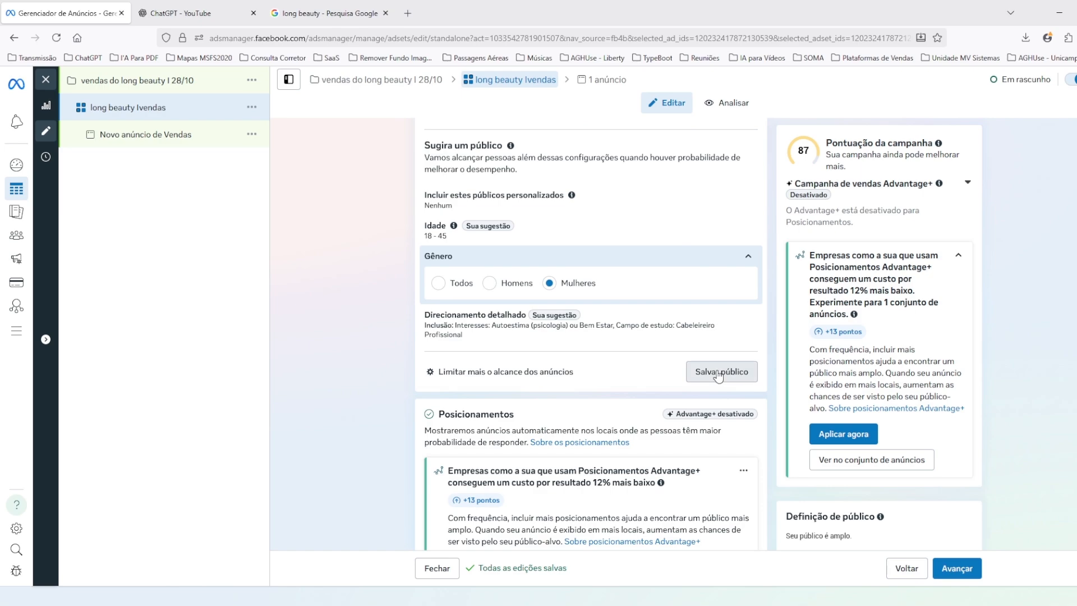
{"action": "left_click", "coordinate": [718, 375]}
{"action": "left_click_drag", "start_coordinate": [514, 191], "coordinate": [401, 187]}
{"action": "key", "text": "BackSpace"}
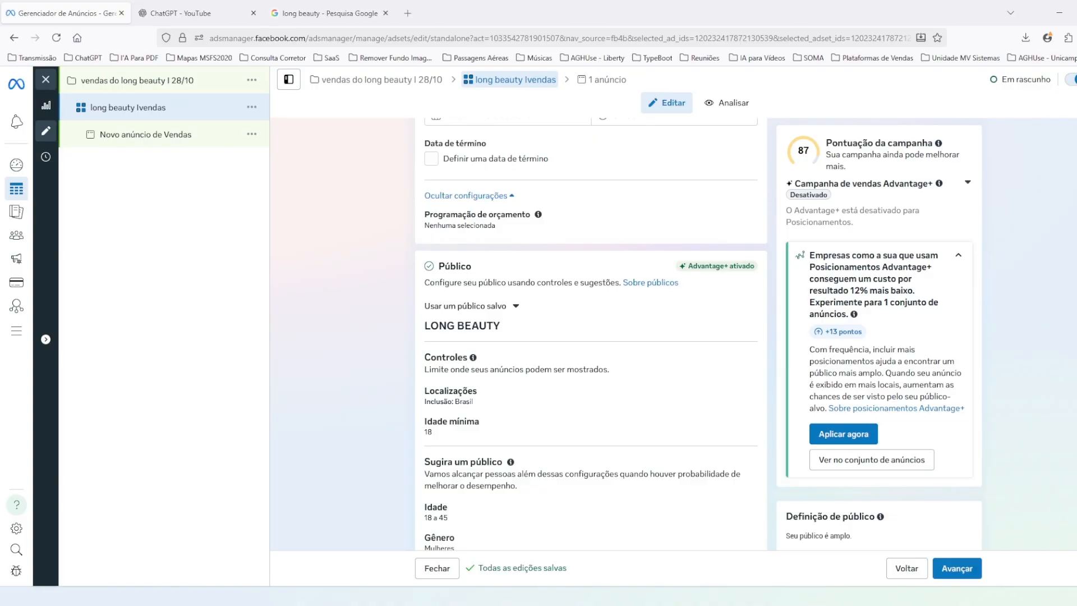
Step: Review the saved audience's details along with the ad set's placement and brand safety settings
{"action": "scroll", "coordinate": [591, 336], "scroll_direction": "down", "scroll_amount": 3}
{"action": "scroll", "coordinate": [590, 336], "scroll_direction": "down", "scroll_amount": 3}
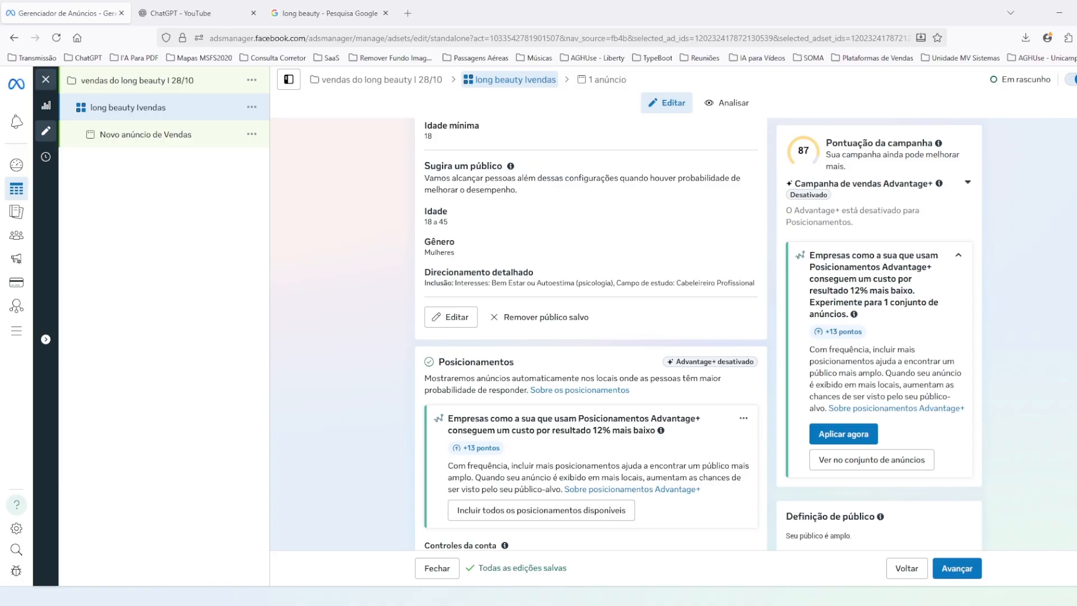
{"action": "scroll", "coordinate": [591, 337], "scroll_direction": "down", "scroll_amount": 3}
{"action": "scroll", "coordinate": [591, 336], "scroll_direction": "down", "scroll_amount": 6}
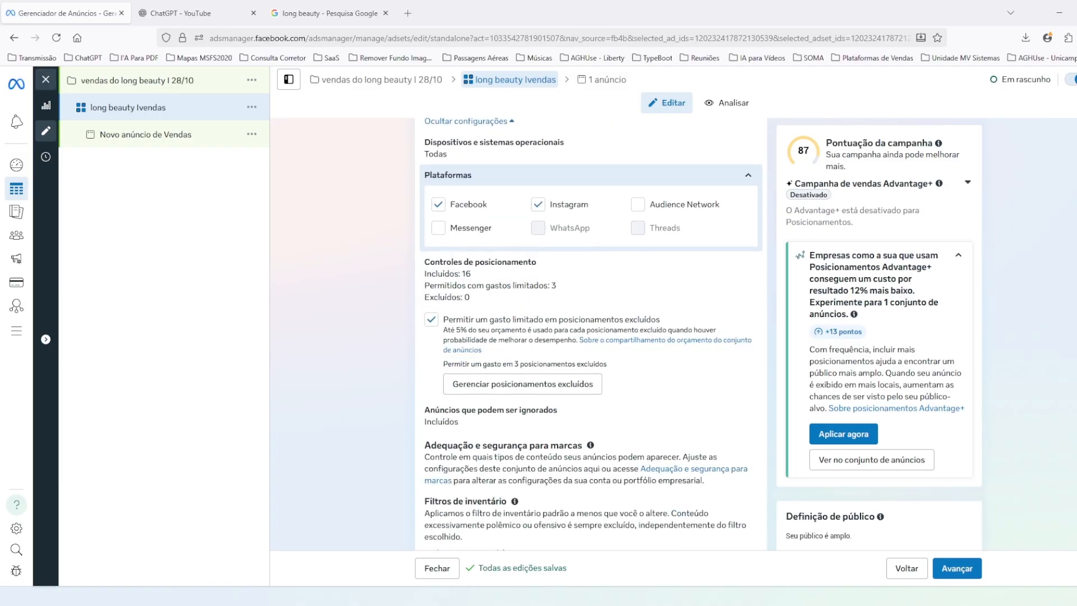
{"action": "scroll", "coordinate": [590, 446], "scroll_direction": "down", "scroll_amount": 4}
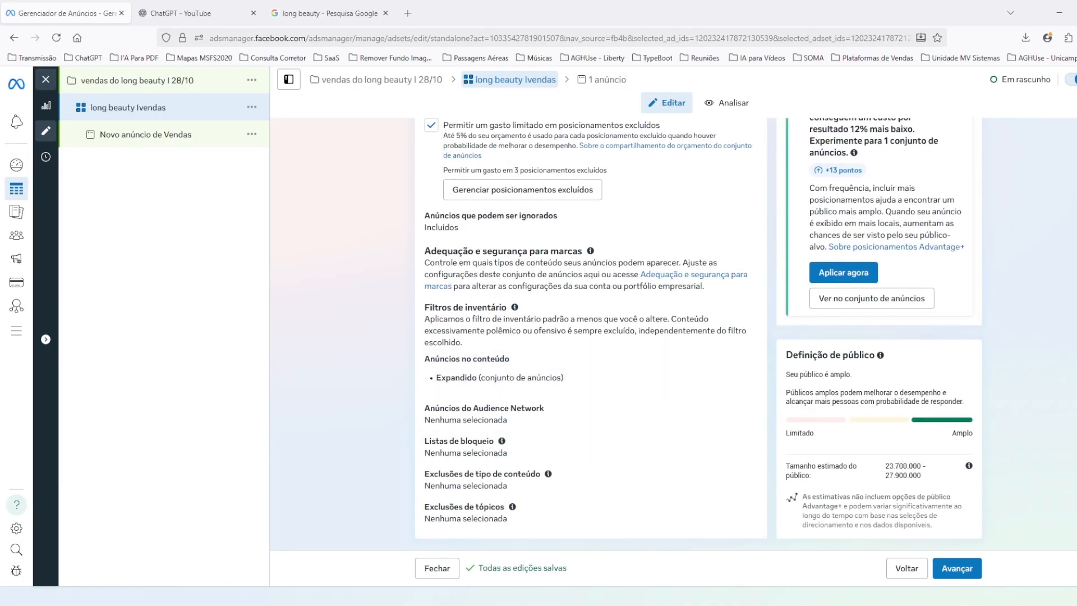
{"action": "scroll", "coordinate": [591, 328], "scroll_direction": "up", "scroll_amount": 4}
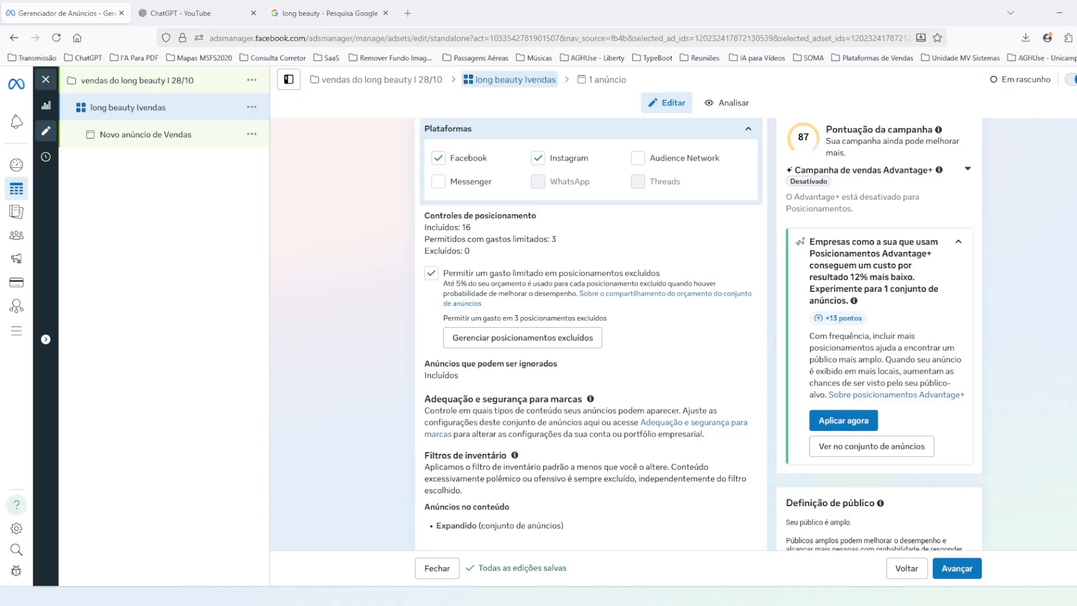
{"action": "scroll", "coordinate": [591, 328], "scroll_direction": "down", "scroll_amount": 4}
Step: Continue to the ad level and rename the ad as LONG BEAUTY ZAP
{"action": "left_click", "coordinate": [956, 568]}
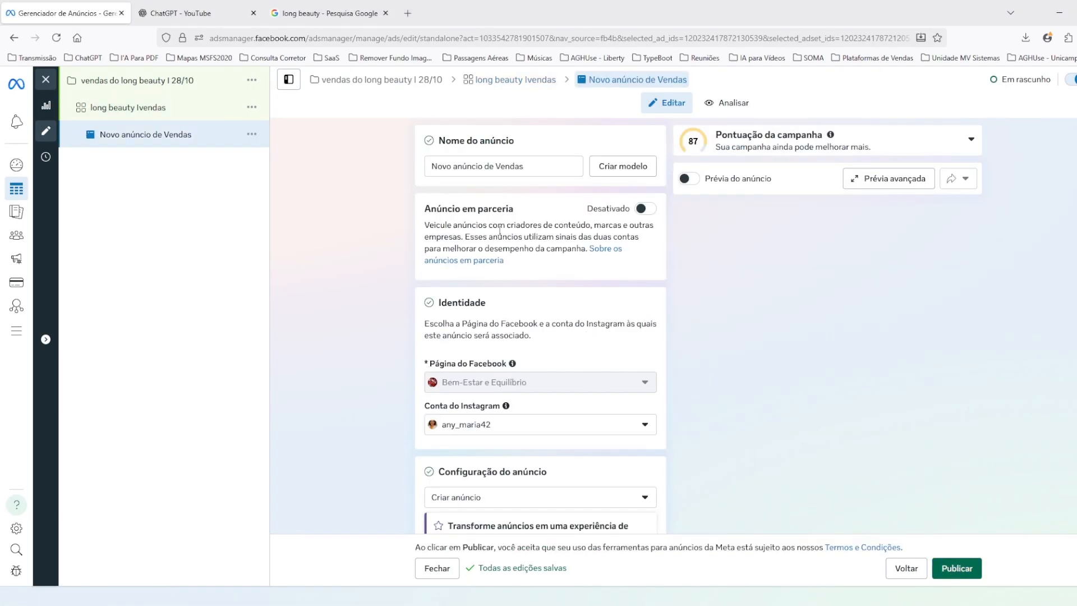
{"action": "triple_click", "coordinate": [542, 172]}
{"action": "key", "text": "BackSpace"}
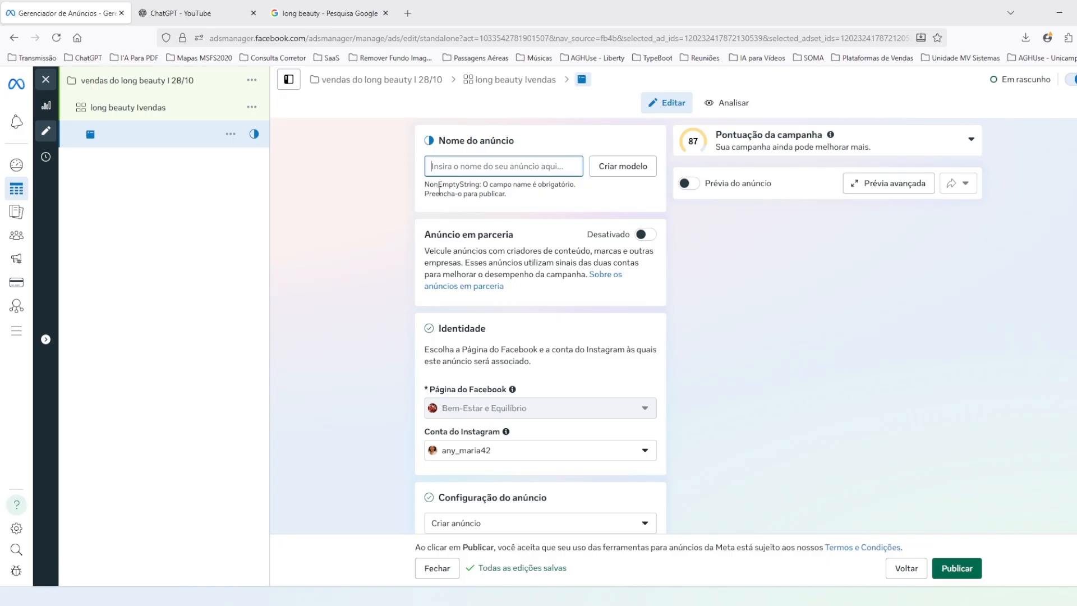
{"action": "type", "text": "LONG BE"}
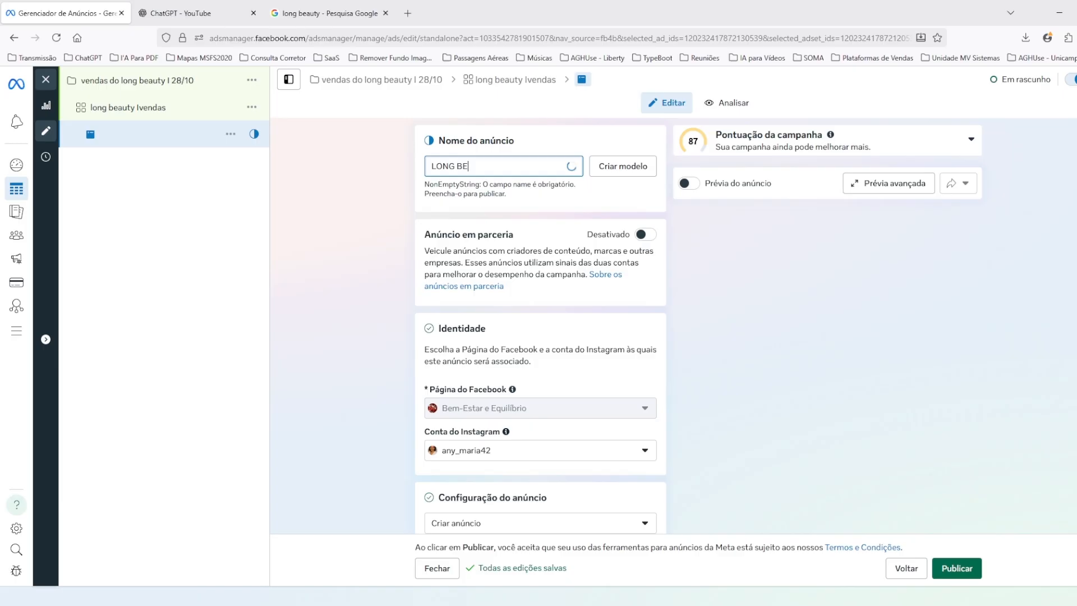
{"action": "type", "text": "AUTI"}
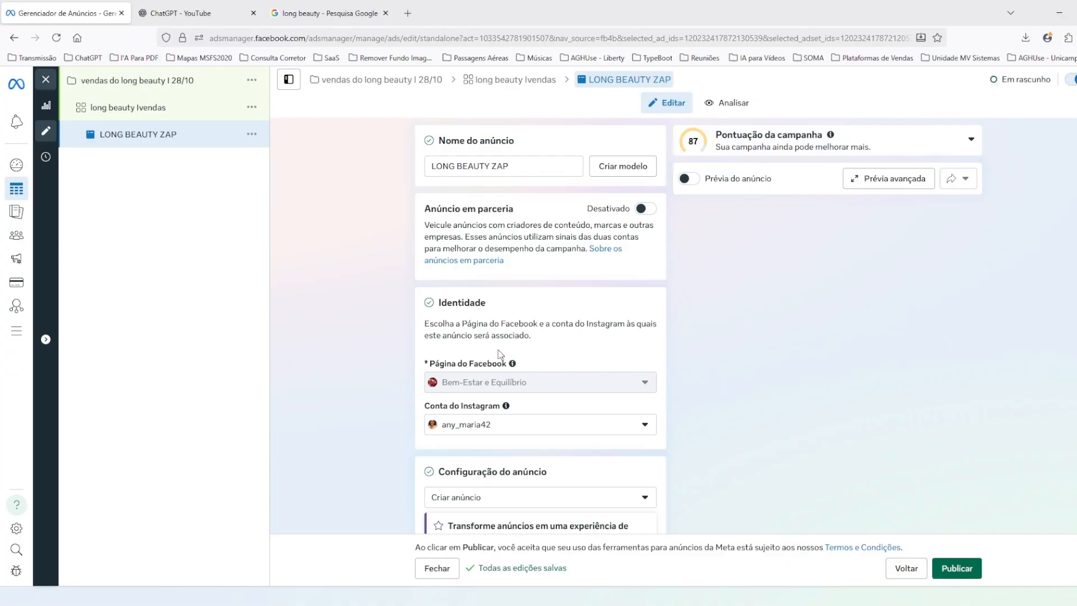
Step: Examine the ad's identity, creative source, format, and multi-advertiser settings
{"action": "scroll", "coordinate": [497, 353], "scroll_direction": "down", "scroll_amount": 3}
{"action": "scroll", "coordinate": [484, 269], "scroll_direction": "down", "scroll_amount": 1}
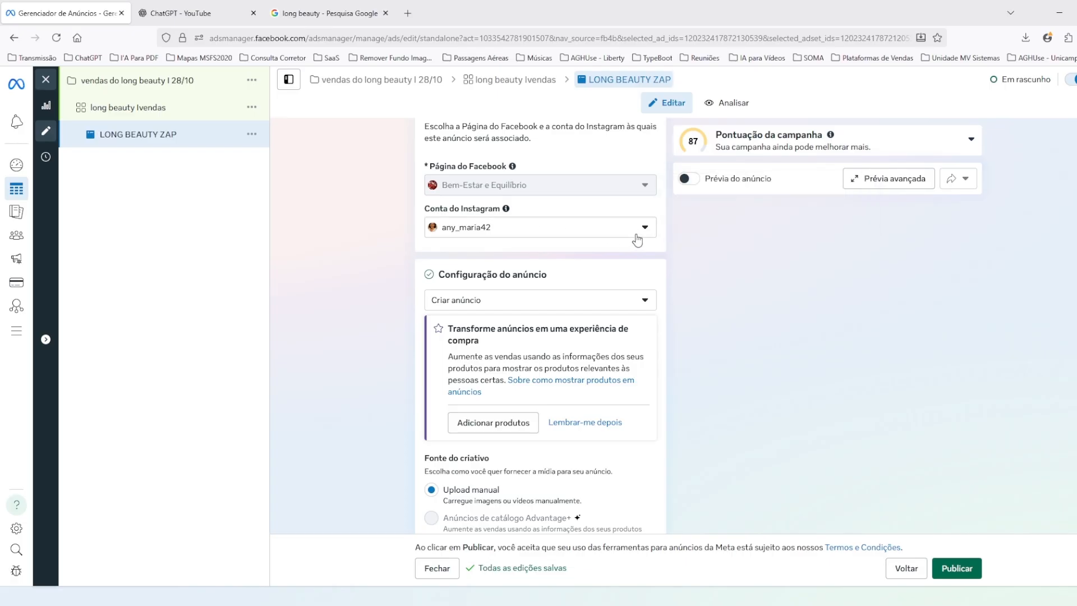
{"action": "scroll", "coordinate": [486, 238], "scroll_direction": "down", "scroll_amount": 3}
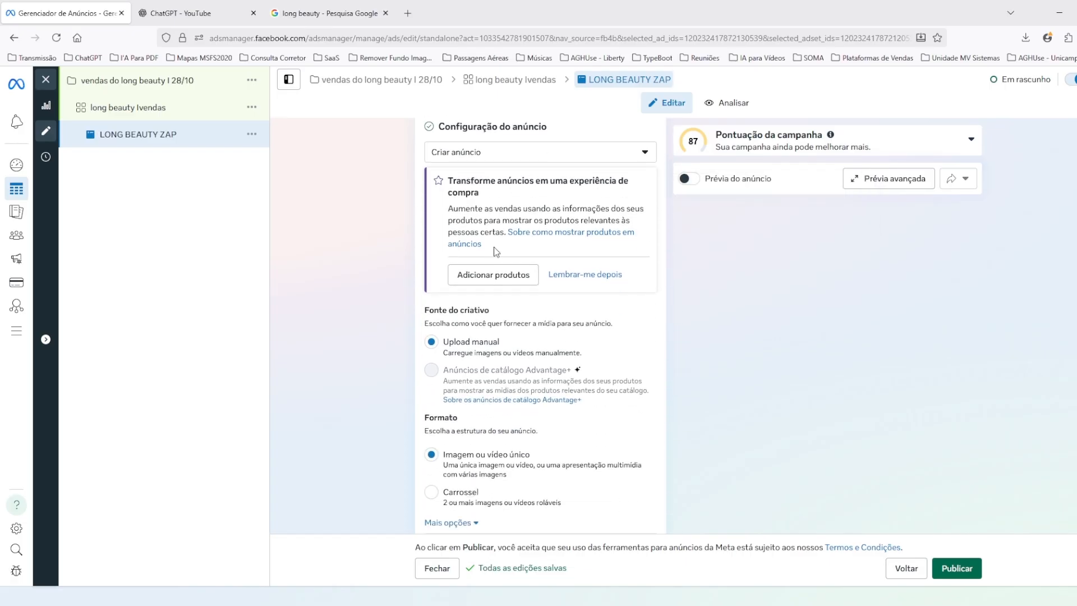
{"action": "scroll", "coordinate": [547, 263], "scroll_direction": "down", "scroll_amount": 1}
{"action": "mouse_move", "coordinate": [552, 315]}
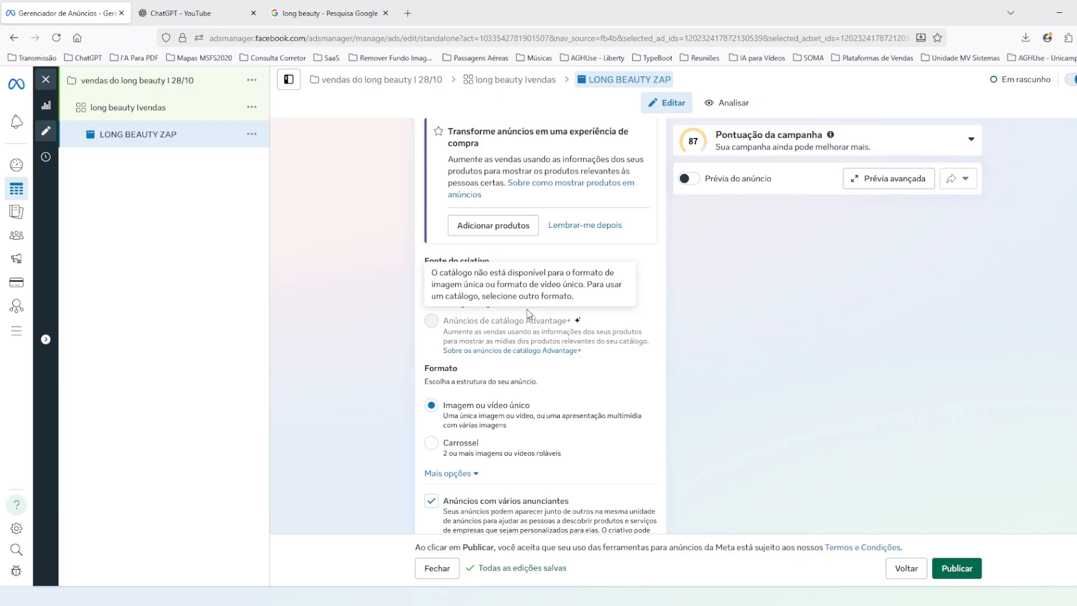
{"action": "scroll", "coordinate": [572, 281], "scroll_direction": "down", "scroll_amount": 2}
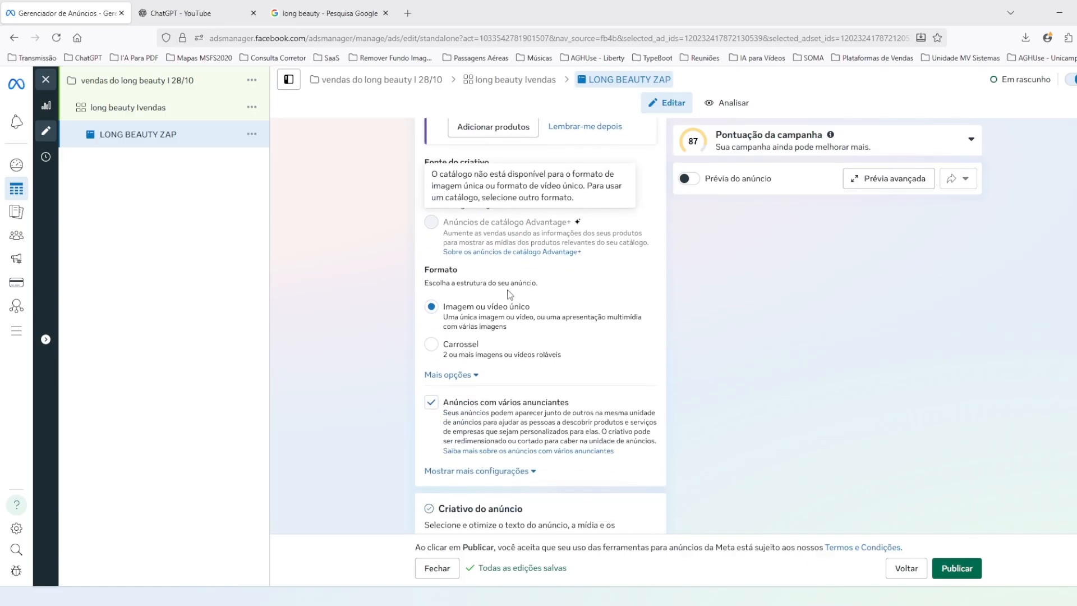
{"action": "scroll", "coordinate": [533, 281], "scroll_direction": "up", "scroll_amount": 2}
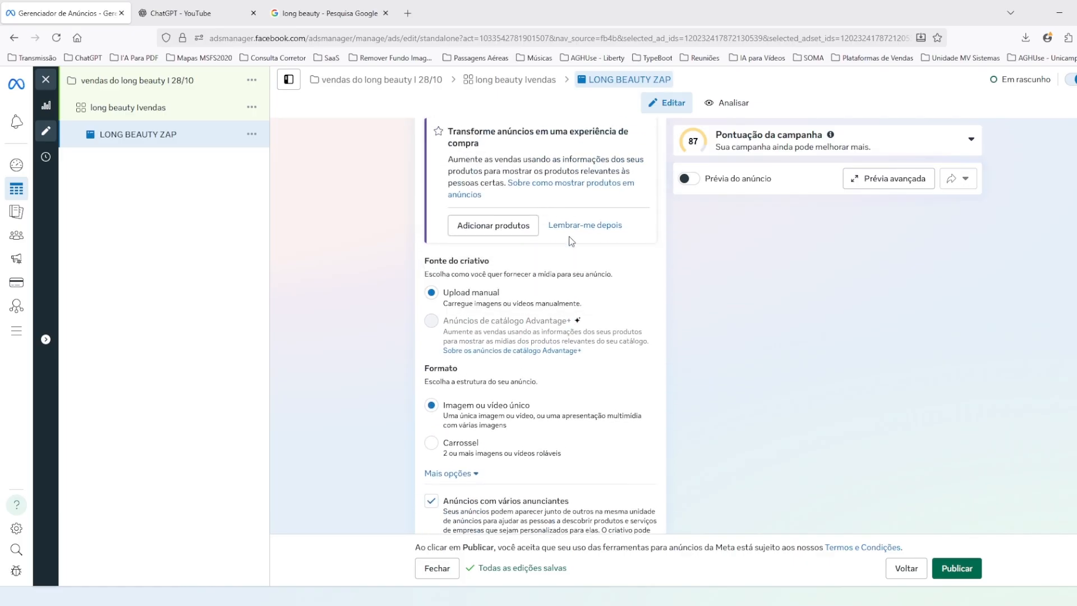
{"action": "scroll", "coordinate": [537, 289], "scroll_direction": "down", "scroll_amount": 2}
{"action": "mouse_move", "coordinate": [481, 223]}
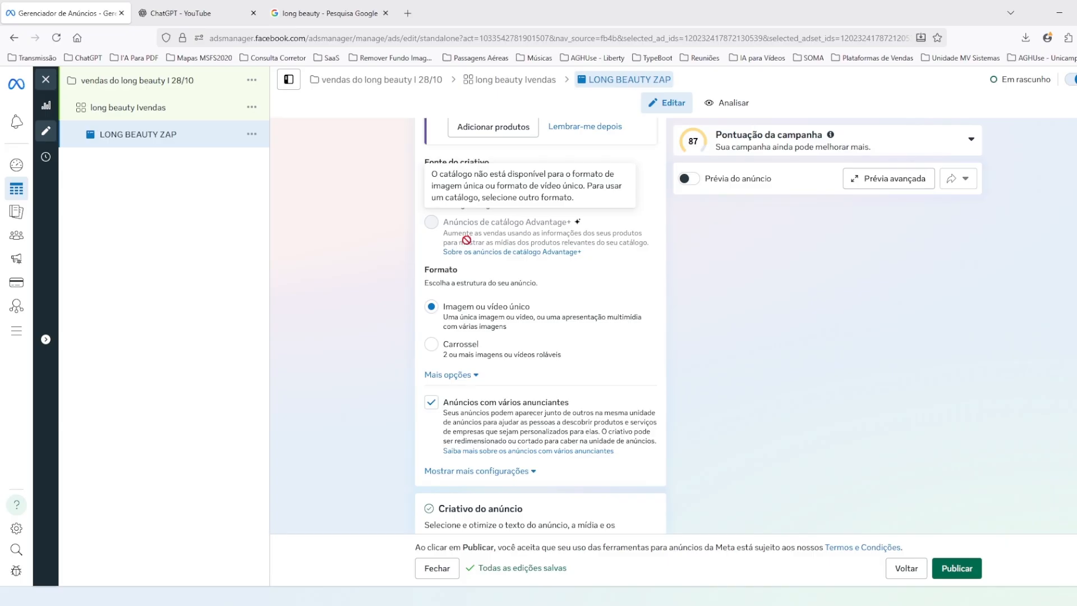
{"action": "scroll", "coordinate": [483, 271], "scroll_direction": "down", "scroll_amount": 1}
{"action": "scroll", "coordinate": [483, 271], "scroll_direction": "down", "scroll_amount": 1}
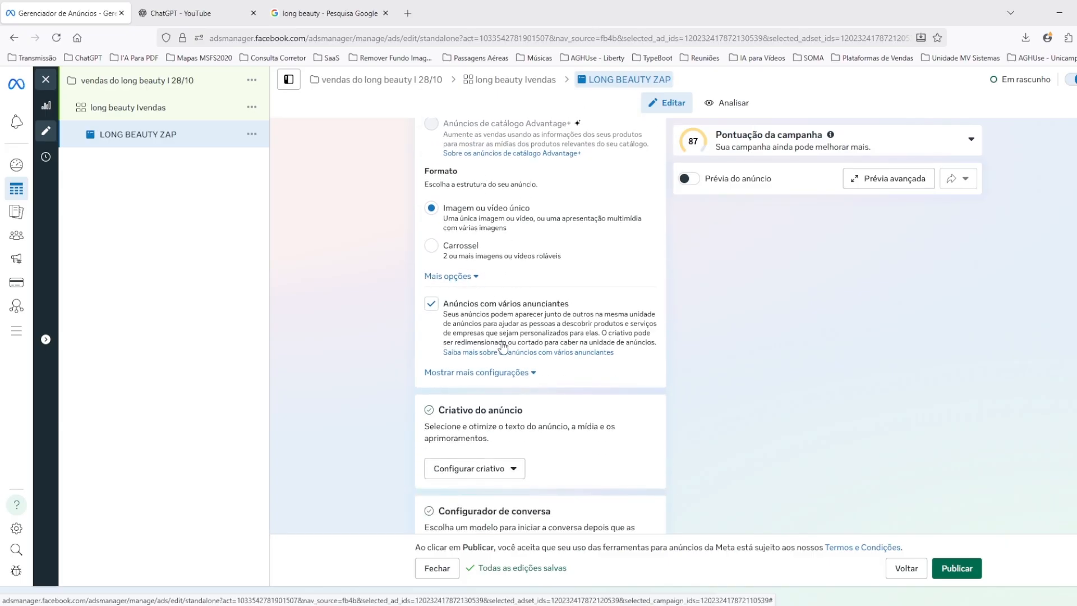
Step: Start an image creative for the ad using the 1080 × 1080 BEAUTY.jpg picture from the account images
{"action": "scroll", "coordinate": [502, 351], "scroll_direction": "down", "scroll_amount": 3}
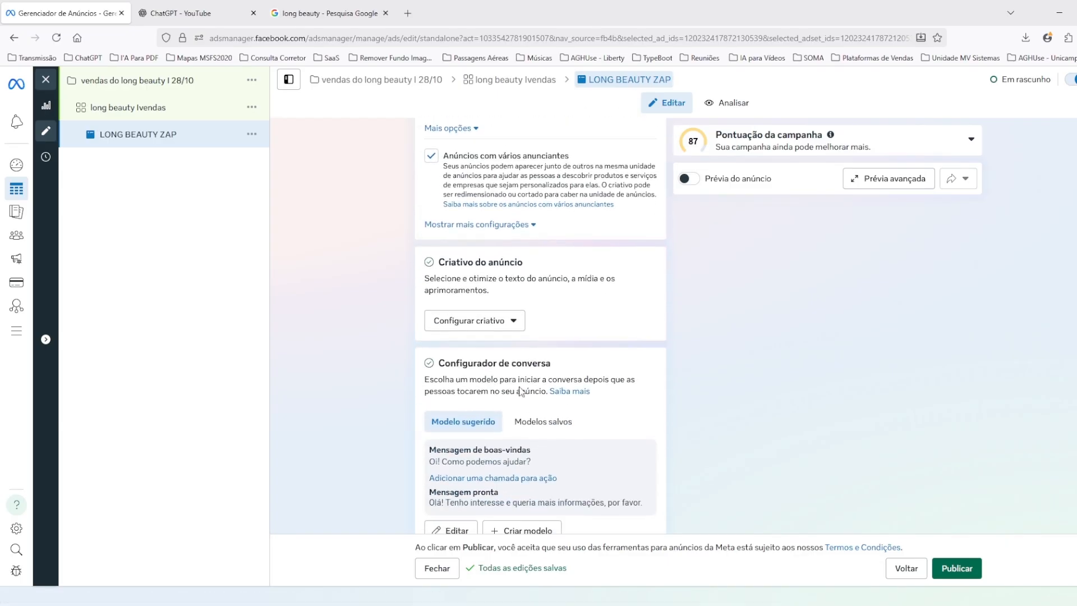
{"action": "left_click", "coordinate": [497, 321]}
{"action": "left_click", "coordinate": [491, 352]}
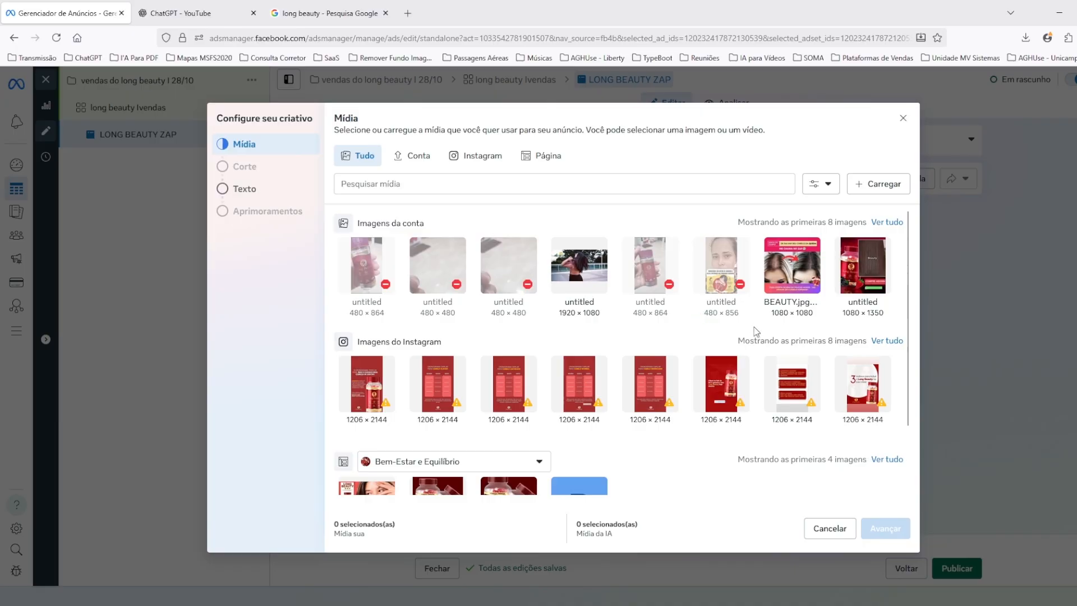
{"action": "scroll", "coordinate": [773, 342], "scroll_direction": "down", "scroll_amount": 2}
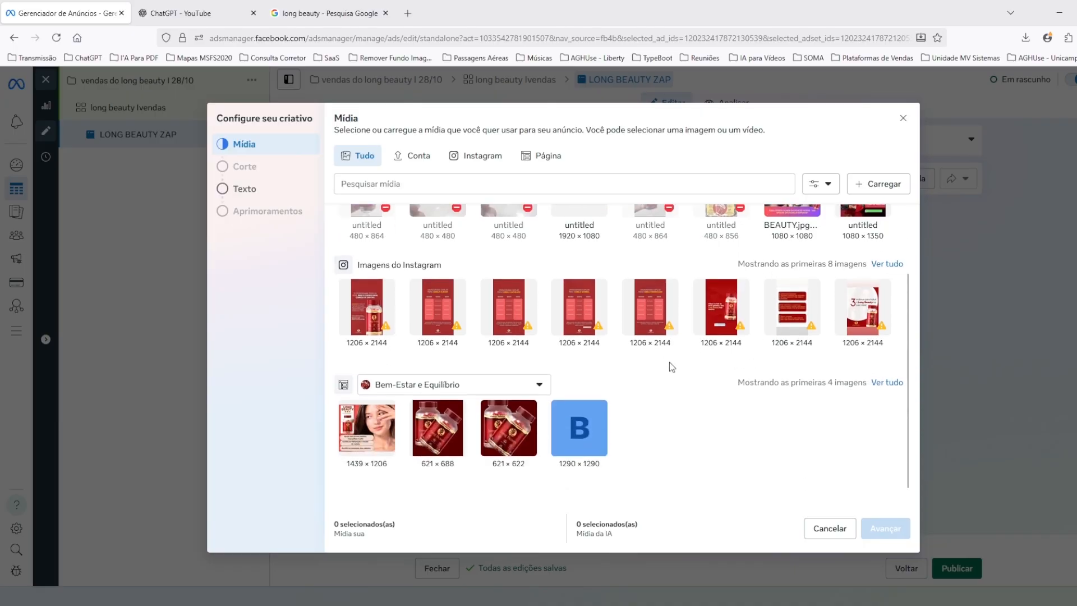
{"action": "scroll", "coordinate": [672, 367], "scroll_direction": "up", "scroll_amount": 2}
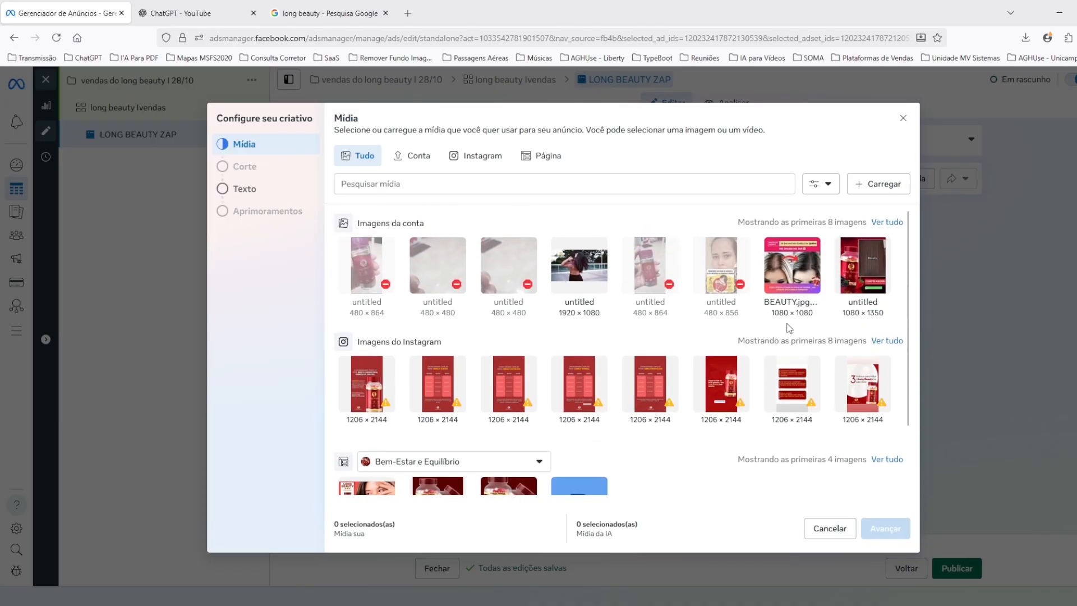
{"action": "left_click", "coordinate": [808, 272]}
{"action": "left_click", "coordinate": [874, 530]}
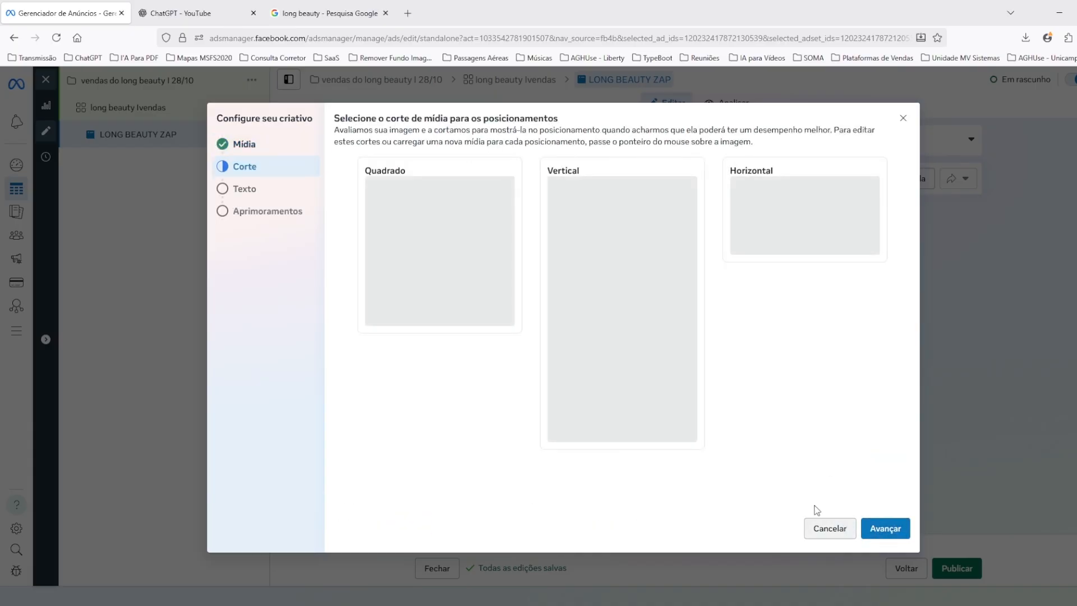
Step: Accept the default crops, text, and Advantage+ enhancements, and finish the creative
{"action": "left_click", "coordinate": [882, 529]}
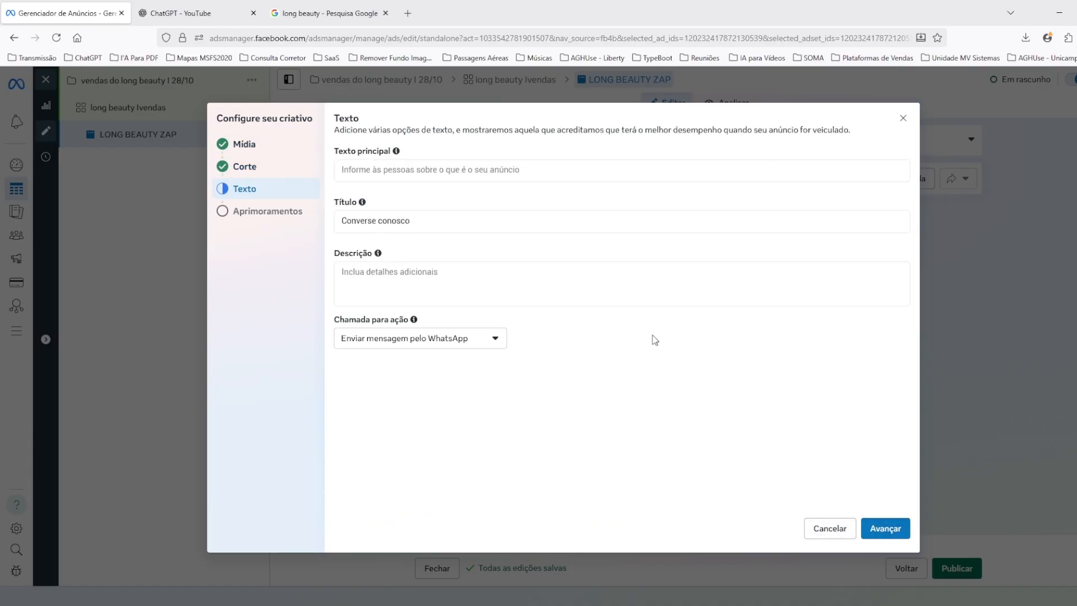
{"action": "left_click", "coordinate": [894, 538]}
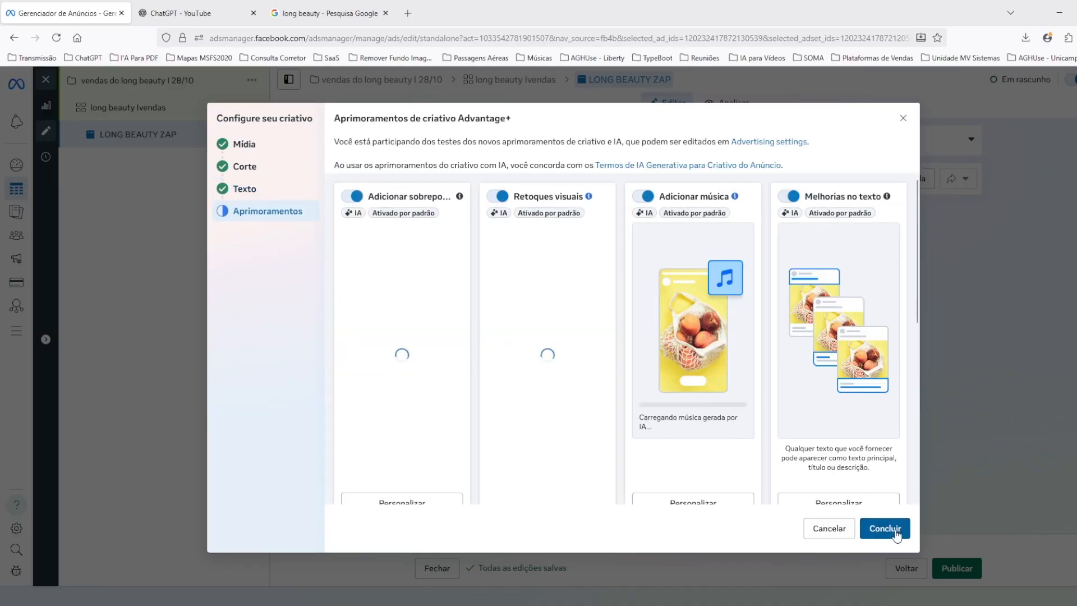
{"action": "left_click", "coordinate": [895, 537]}
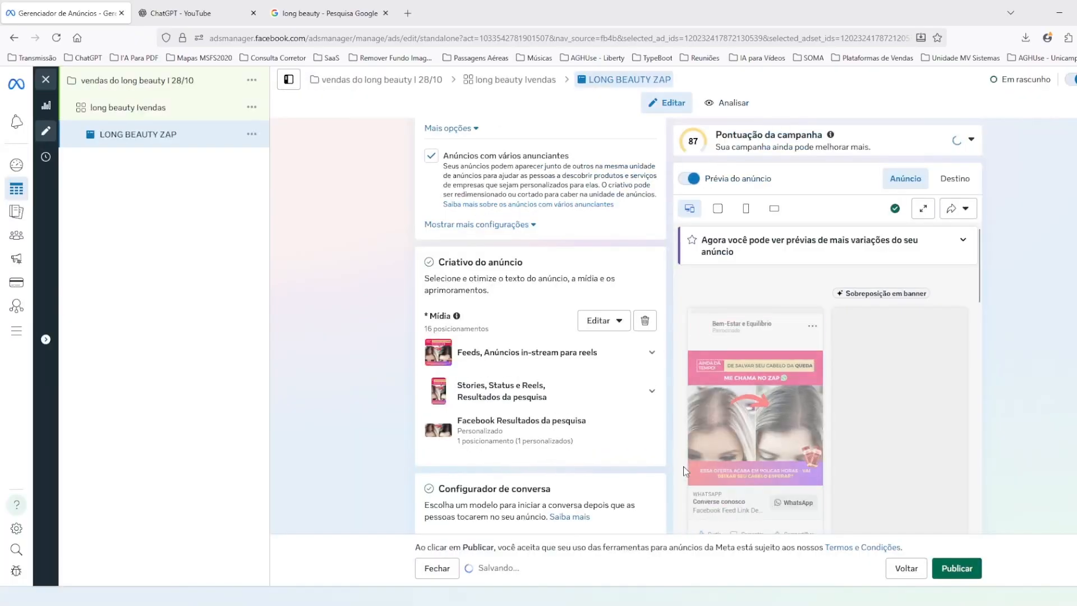
Step: Review the ad's previews across the Facebook and Instagram placements and recheck its creative source and format settings
{"action": "scroll", "coordinate": [830, 404], "scroll_direction": "down", "scroll_amount": 2}
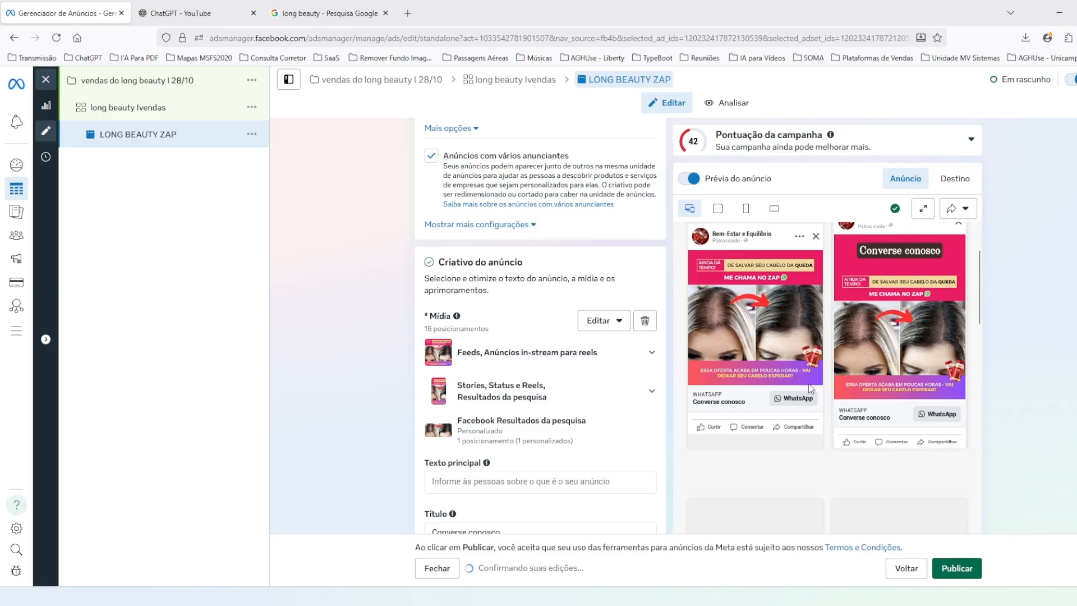
{"action": "scroll", "coordinate": [853, 362], "scroll_direction": "down", "scroll_amount": 5}
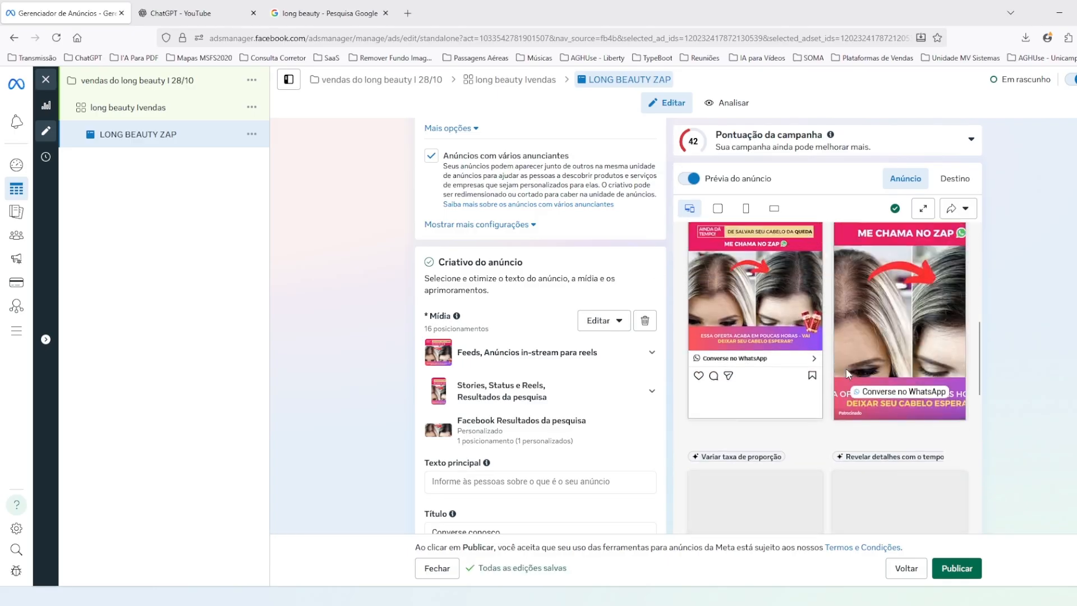
{"action": "scroll", "coordinate": [847, 367], "scroll_direction": "up", "scroll_amount": 3}
{"action": "scroll", "coordinate": [836, 371], "scroll_direction": "down", "scroll_amount": 3}
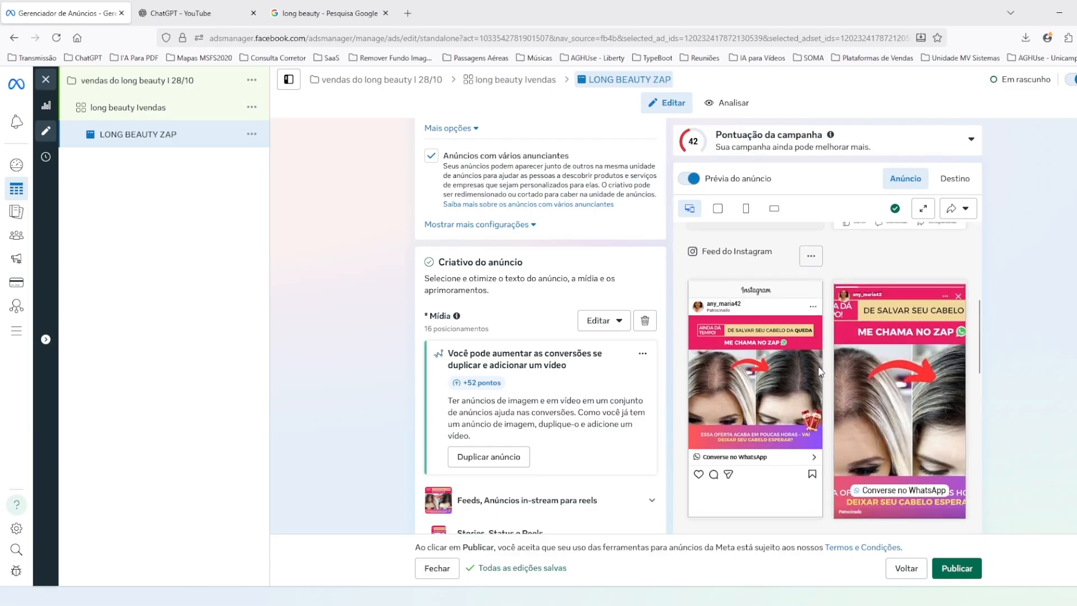
{"action": "scroll", "coordinate": [825, 374], "scroll_direction": "down", "scroll_amount": 4}
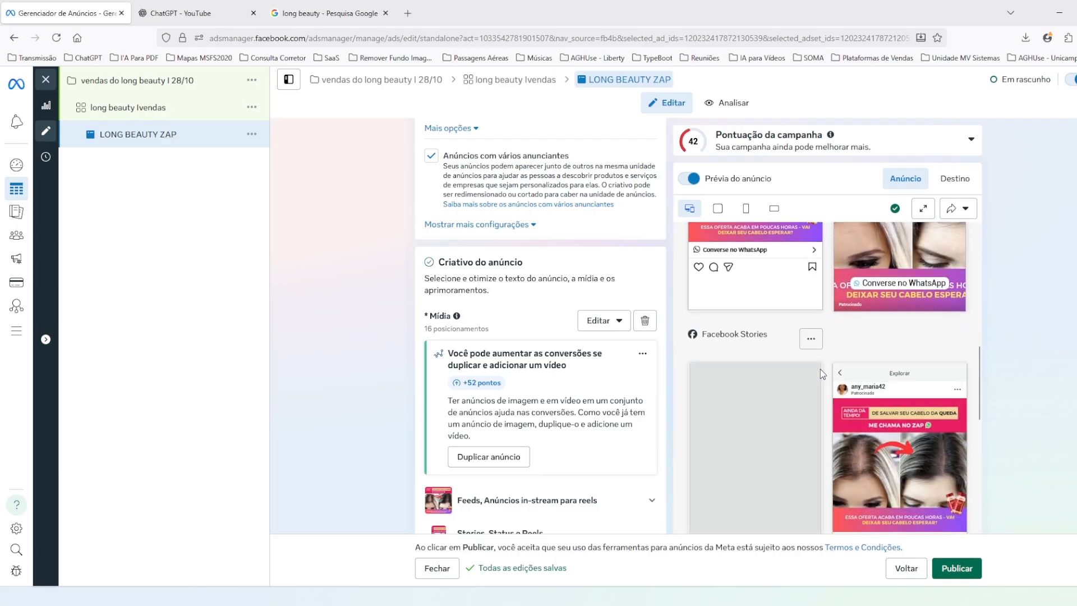
{"action": "scroll", "coordinate": [831, 375], "scroll_direction": "down", "scroll_amount": 1}
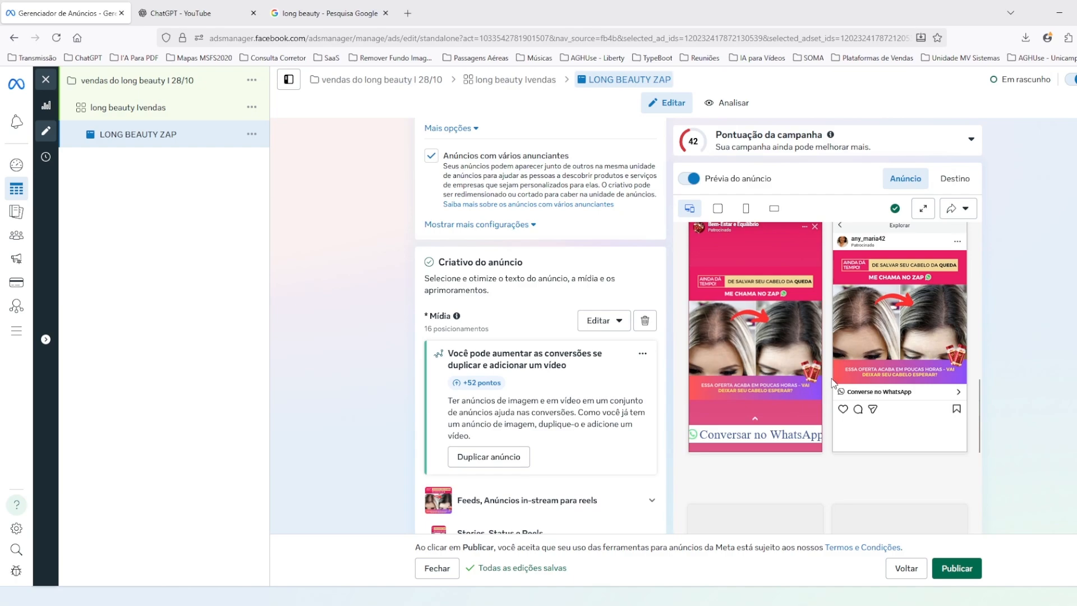
{"action": "scroll", "coordinate": [885, 380], "scroll_direction": "down", "scroll_amount": 4}
{"action": "scroll", "coordinate": [875, 380], "scroll_direction": "down", "scroll_amount": 5}
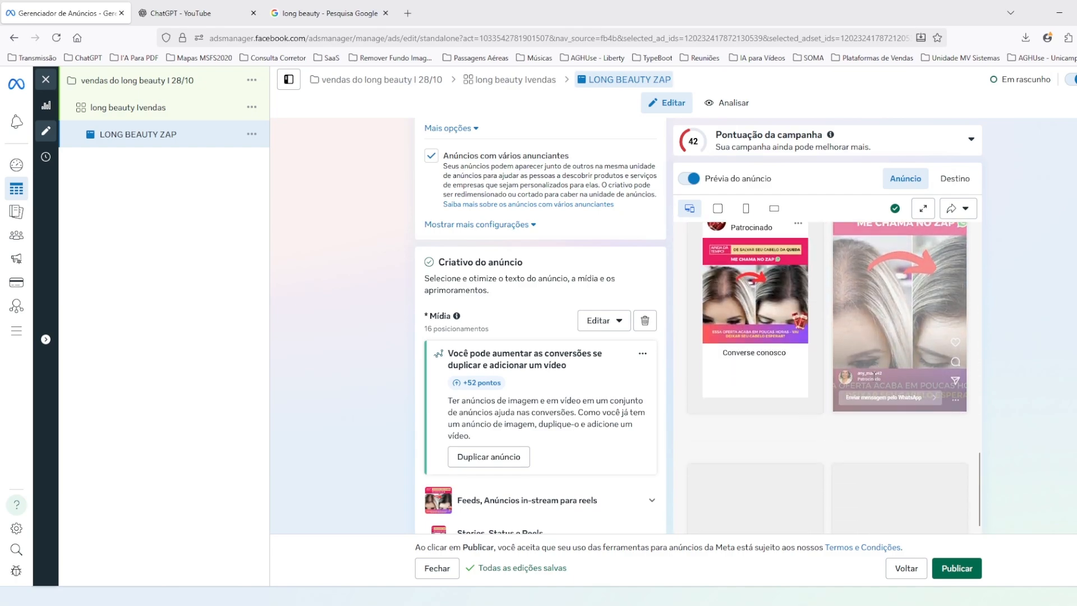
{"action": "scroll", "coordinate": [500, 254], "scroll_direction": "up", "scroll_amount": 2}
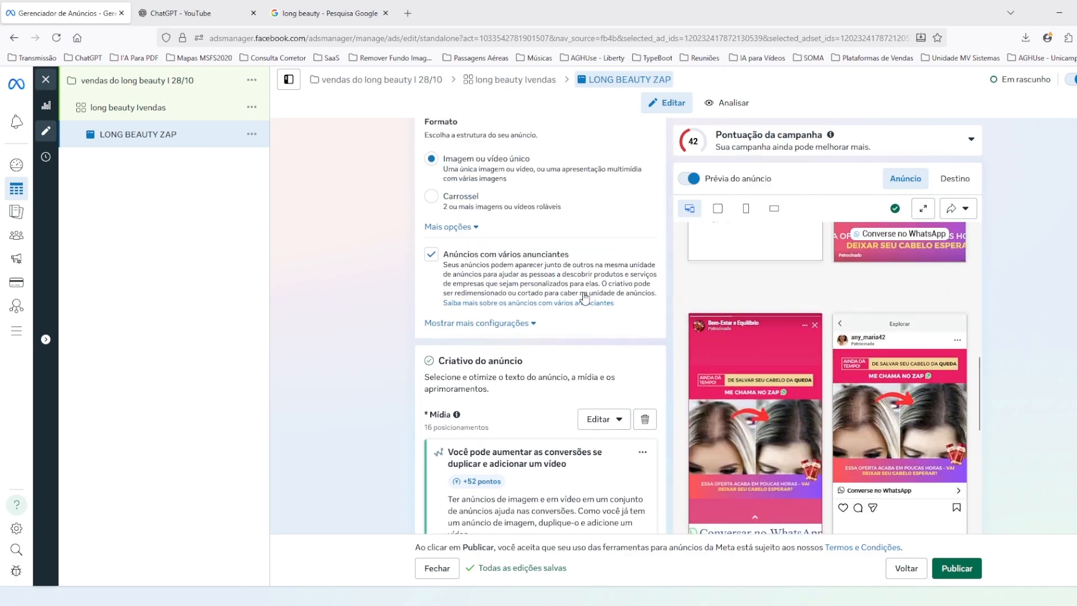
{"action": "scroll", "coordinate": [561, 303], "scroll_direction": "up", "scroll_amount": 5}
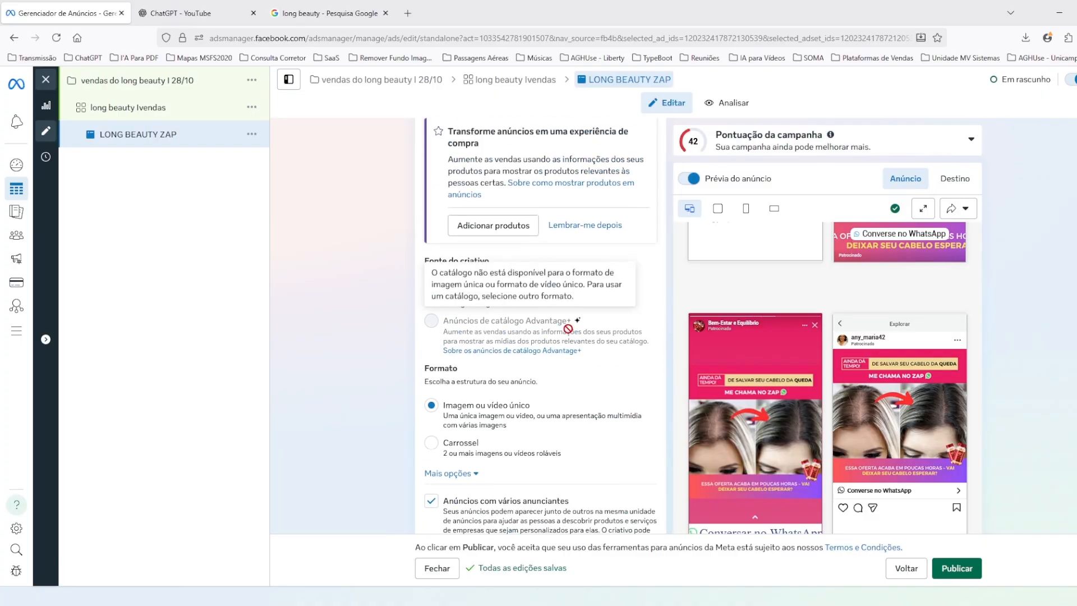
{"action": "scroll", "coordinate": [568, 328], "scroll_direction": "down", "scroll_amount": 3}
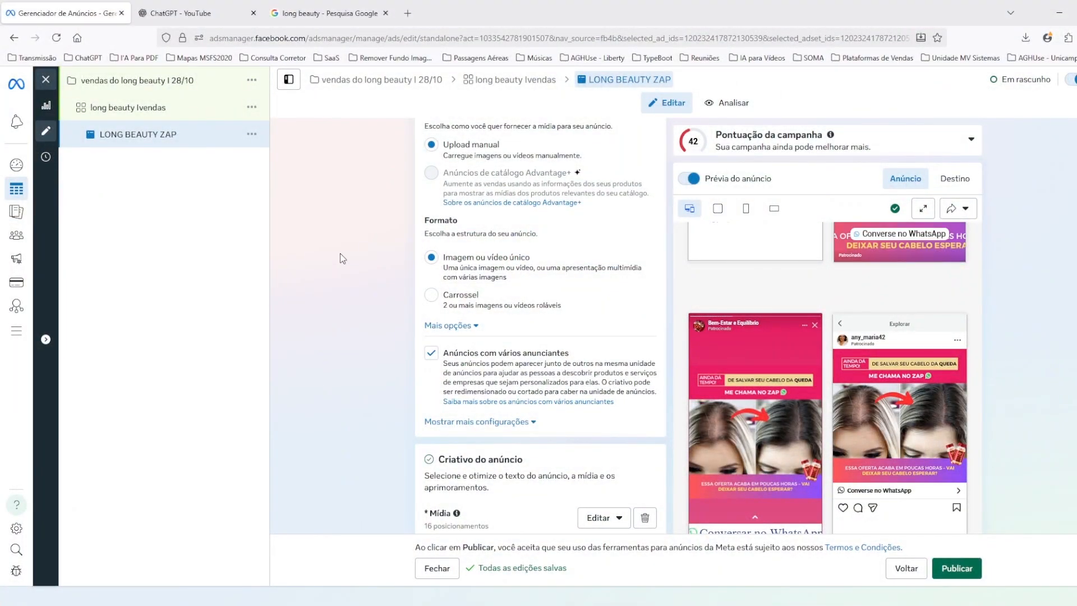
{"action": "scroll", "coordinate": [727, 408], "scroll_direction": "down", "scroll_amount": 5}
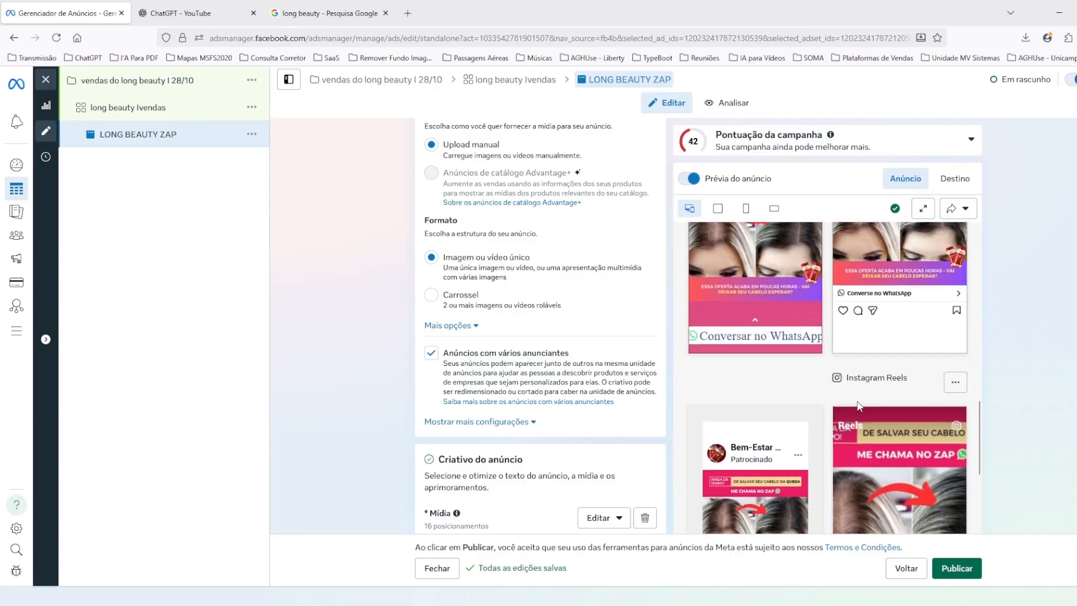
Step: Turn off multi-advertiser ads for the LONG BEAUTY ZAP ad and check its remaining placement previews
{"action": "scroll", "coordinate": [861, 396], "scroll_direction": "up", "scroll_amount": 3}
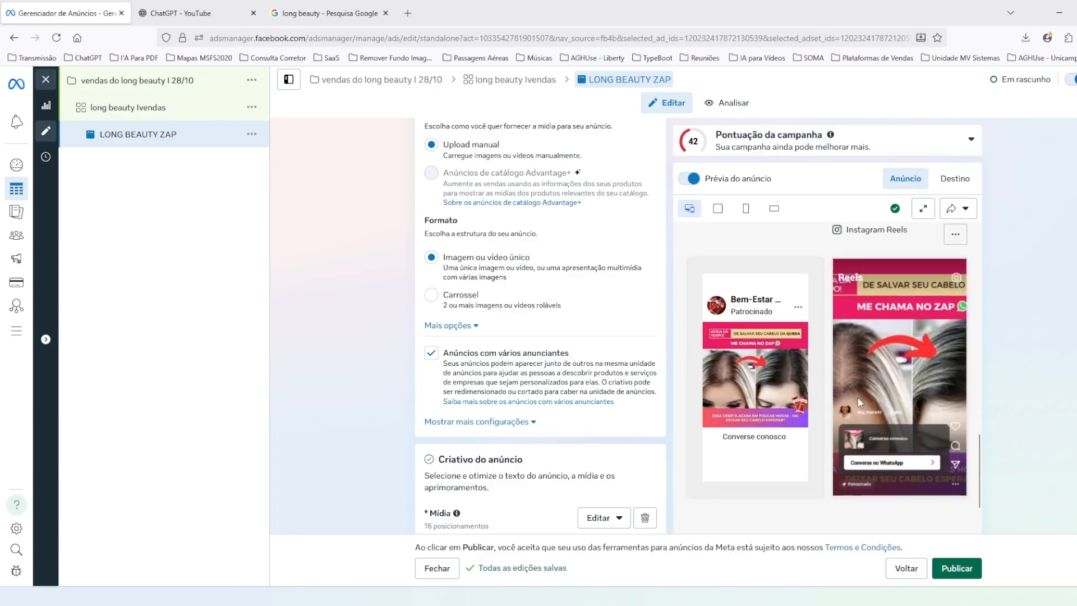
{"action": "left_click", "coordinate": [431, 354]}
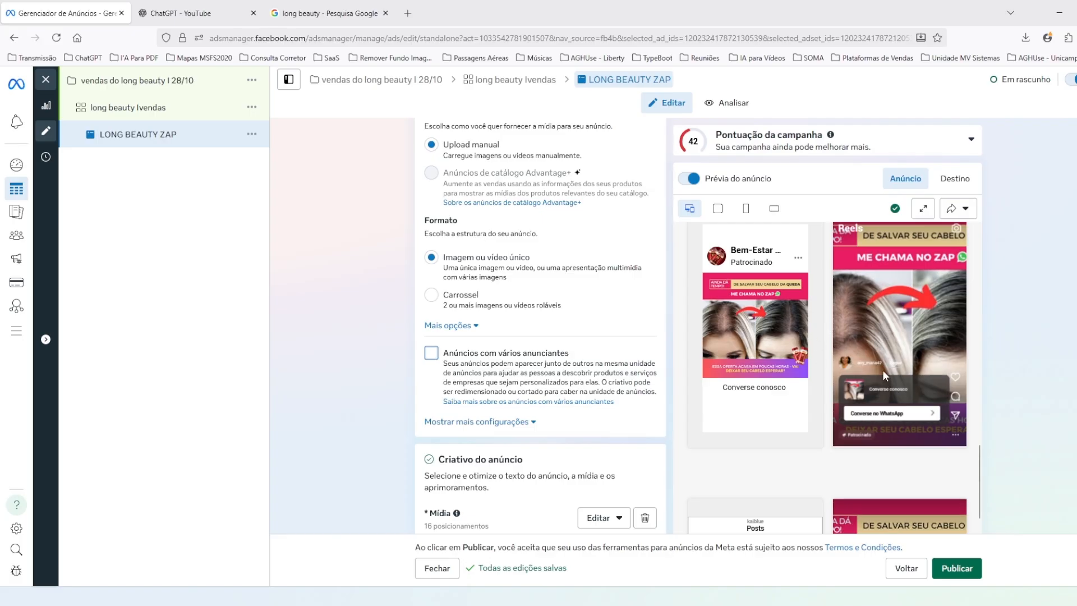
{"action": "scroll", "coordinate": [793, 378], "scroll_direction": "down", "scroll_amount": 4}
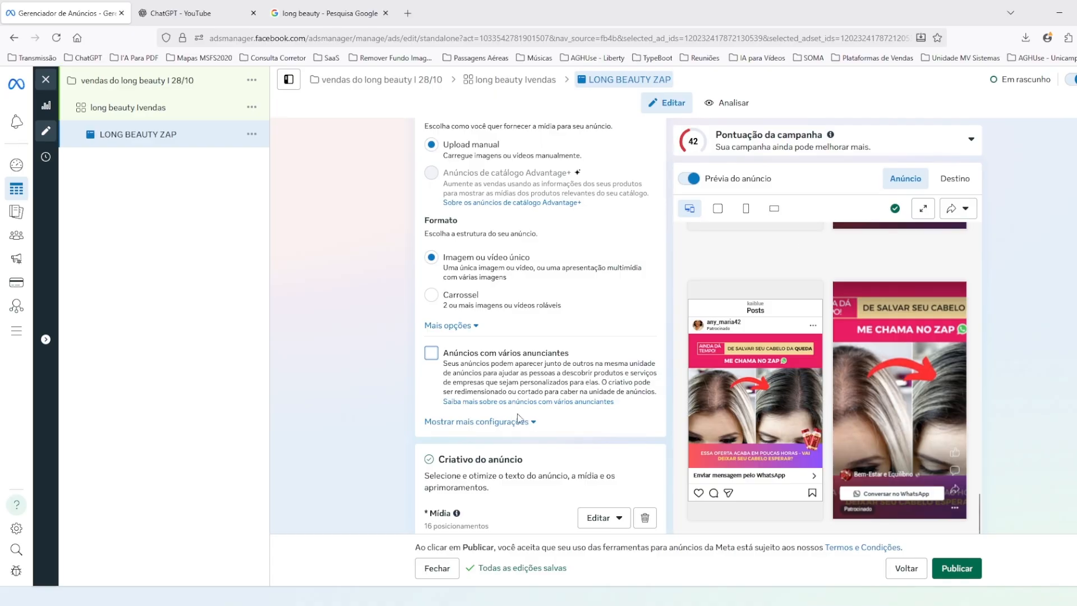
Step: Review the ad's identity, setup, and creative settings down to the primary text, headline, and description fields
{"action": "scroll", "coordinate": [537, 353], "scroll_direction": "down", "scroll_amount": 2}
{"action": "scroll", "coordinate": [517, 350], "scroll_direction": "down", "scroll_amount": 4}
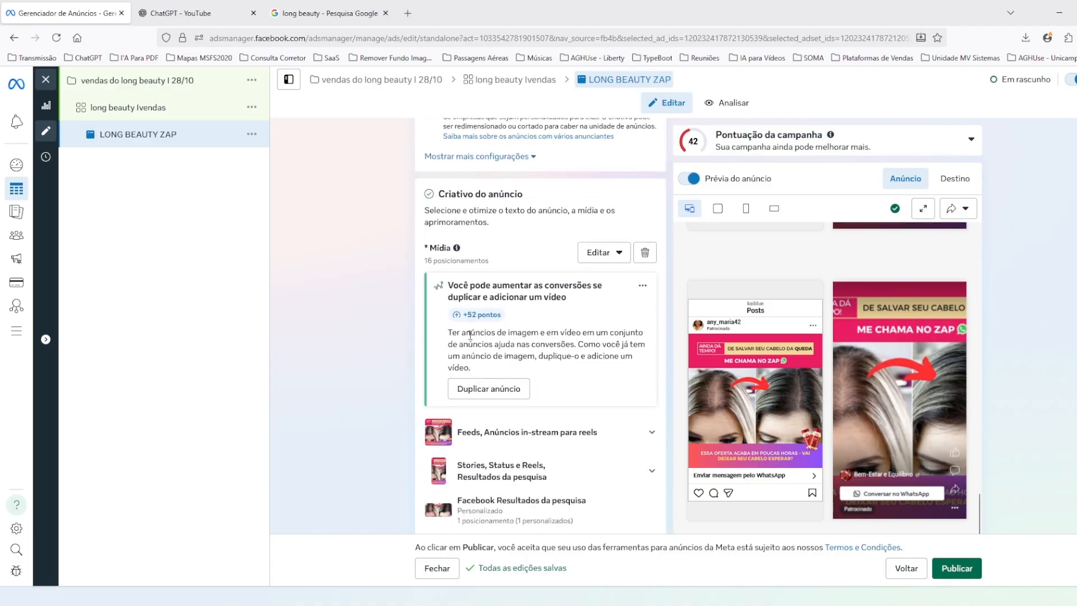
{"action": "scroll", "coordinate": [517, 350], "scroll_direction": "up", "scroll_amount": 4}
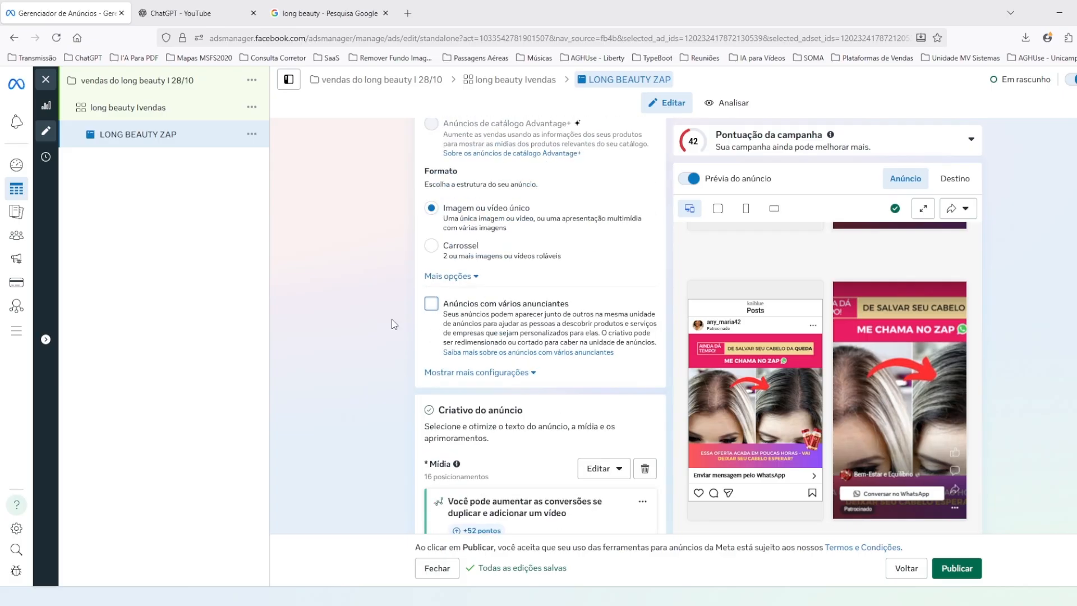
{"action": "scroll", "coordinate": [384, 306], "scroll_direction": "up", "scroll_amount": 4}
{"action": "scroll", "coordinate": [383, 306], "scroll_direction": "up", "scroll_amount": 10}
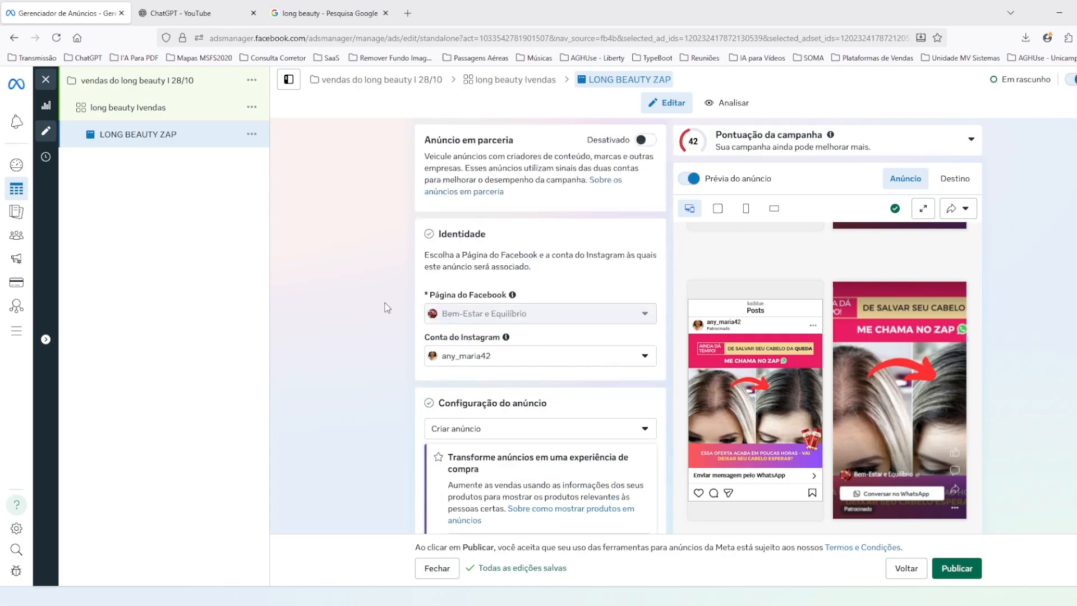
{"action": "scroll", "coordinate": [376, 304], "scroll_direction": "down", "scroll_amount": 6}
{"action": "scroll", "coordinate": [380, 312], "scroll_direction": "down", "scroll_amount": 10}
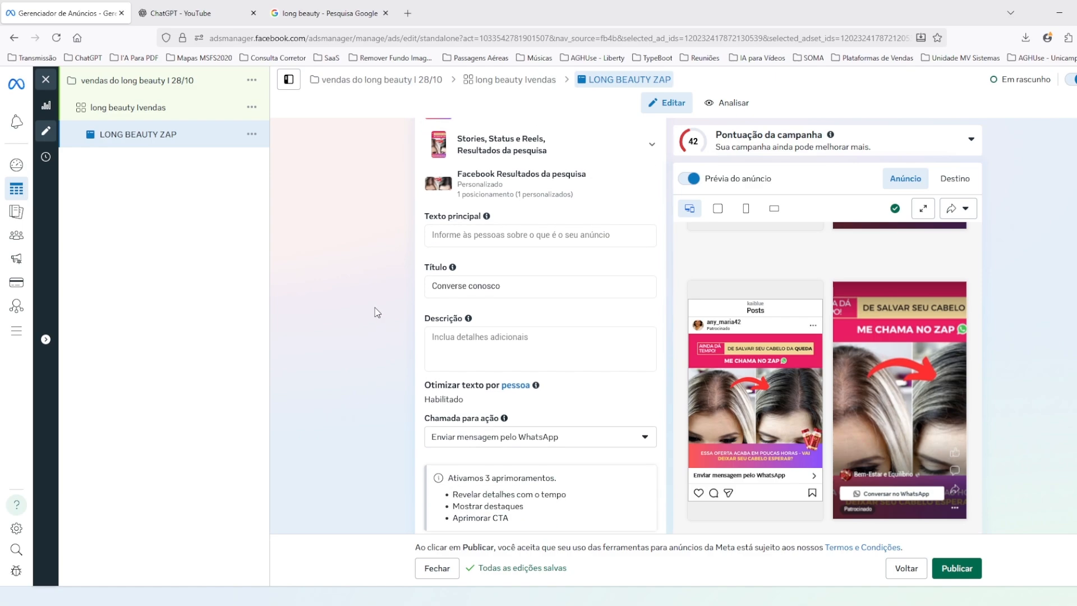
{"action": "left_click", "coordinate": [484, 238]}
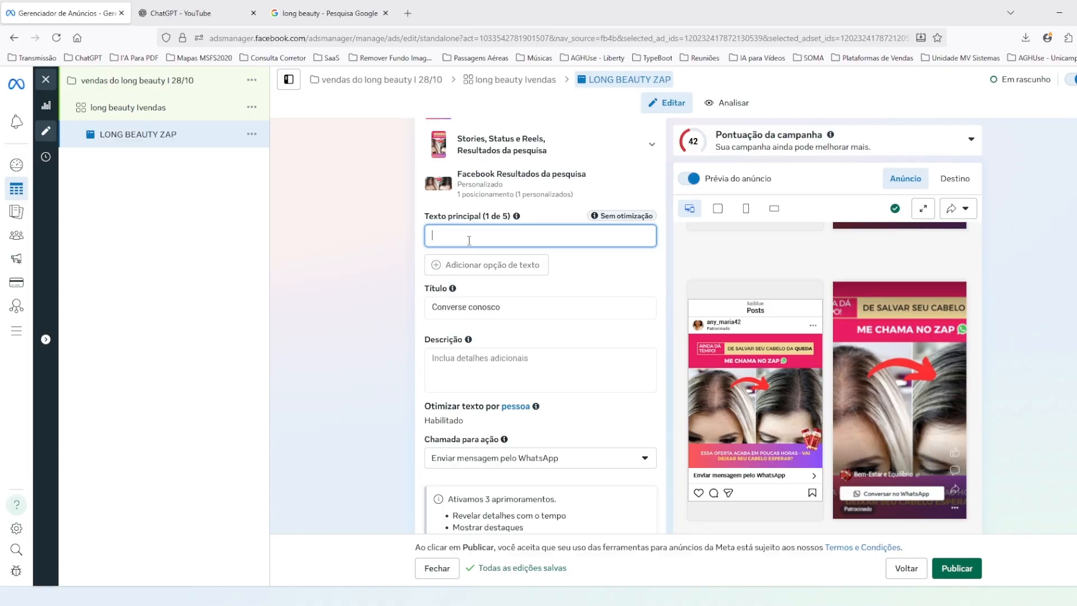
Step: Switch to ChatGPT and send the prompt "crie para mim uma copy persuasiva para venda do long beauty"
{"action": "left_click", "coordinate": [168, 6]}
{"action": "left_click", "coordinate": [540, 566]}
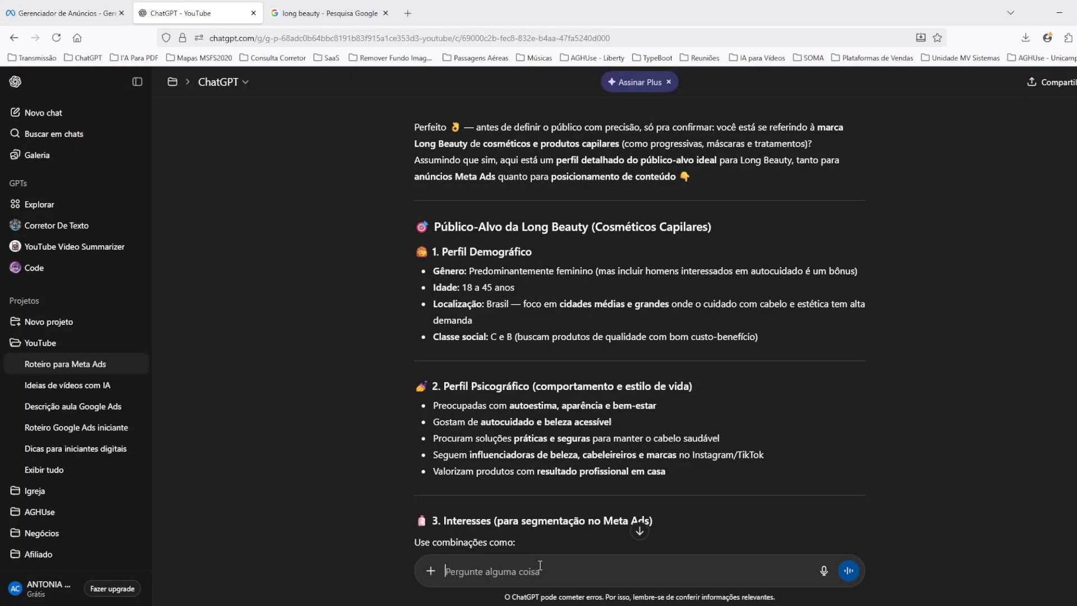
{"action": "type", "text": "crie para mim uma cpy"}
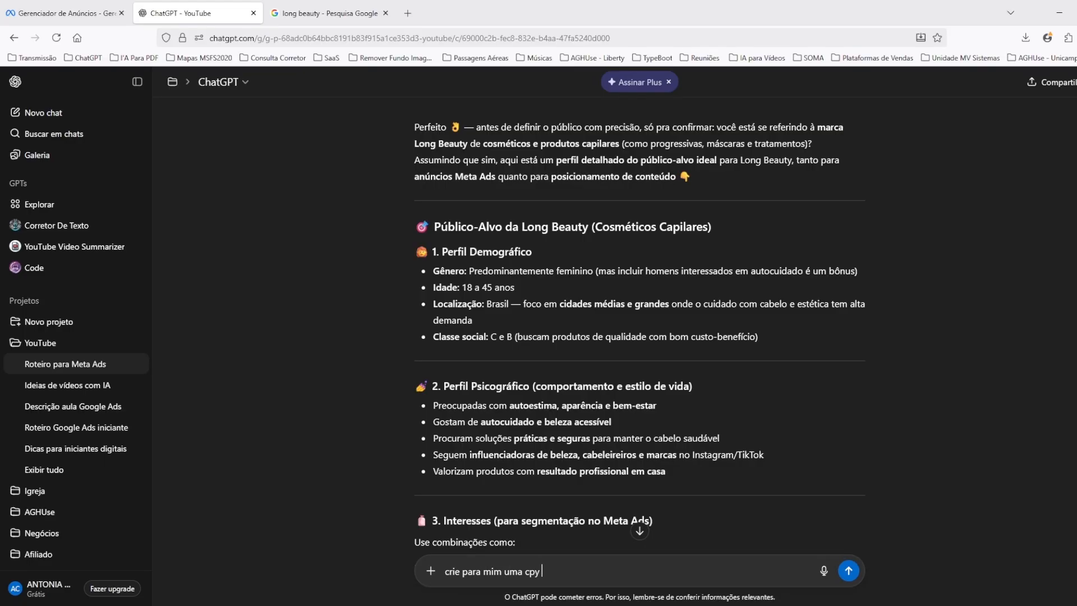
{"action": "key", "text": "BackSpace"}
{"action": "key", "text": "BackSpace"}
{"action": "type", "text": "opy persuasiva para venda do long beauty"}
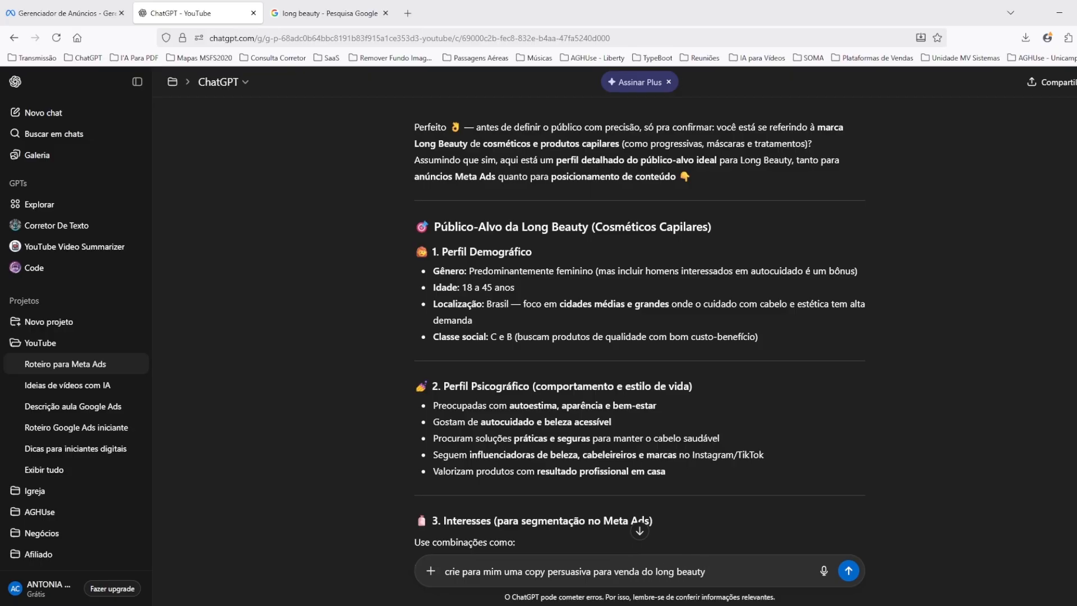
{"action": "key", "text": "Return"}
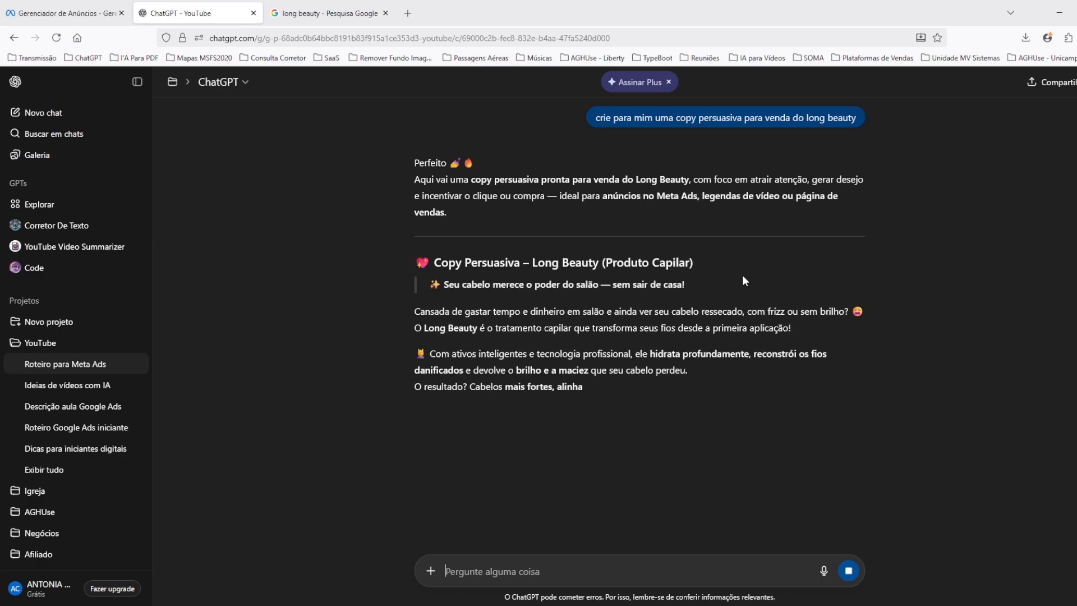
Step: Read the generated copy and select its body for copying, from "Cansada de gastar tempo" through "impecável todos os dias."
{"action": "scroll", "coordinate": [587, 294], "scroll_direction": "down", "scroll_amount": 2}
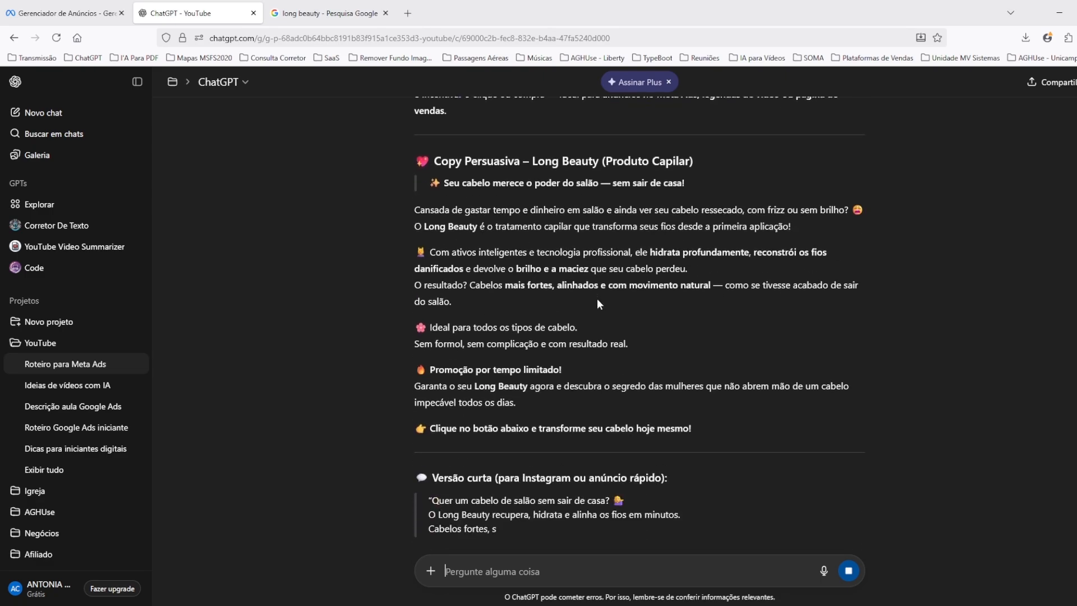
{"action": "scroll", "coordinate": [632, 337], "scroll_direction": "down", "scroll_amount": 1}
{"action": "scroll", "coordinate": [611, 314], "scroll_direction": "up", "scroll_amount": 2}
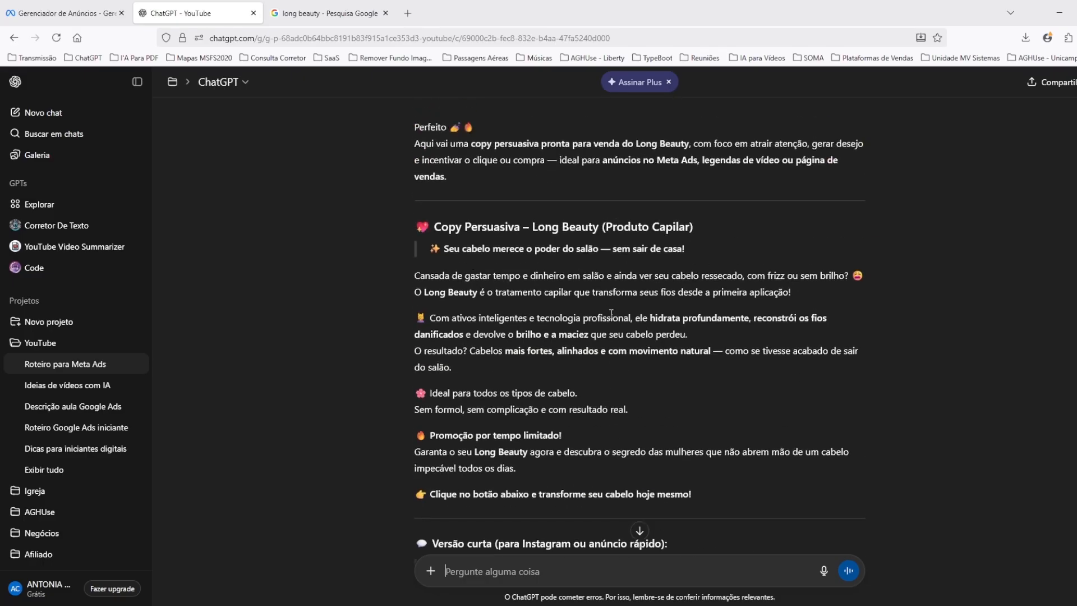
{"action": "scroll", "coordinate": [563, 311], "scroll_direction": "down", "scroll_amount": 1}
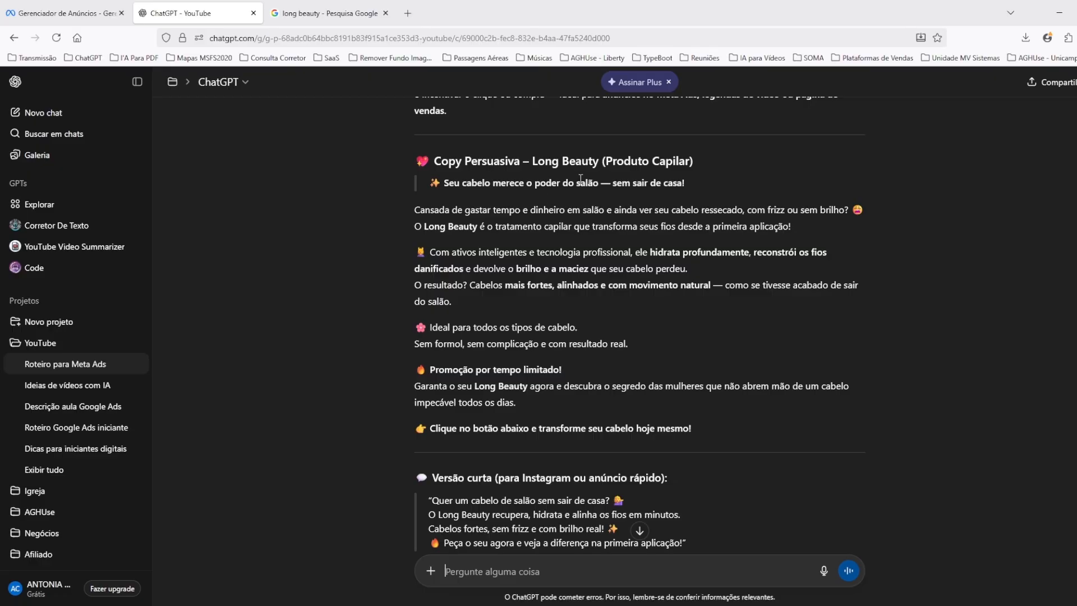
{"action": "scroll", "coordinate": [630, 222], "scroll_direction": "down", "scroll_amount": 1}
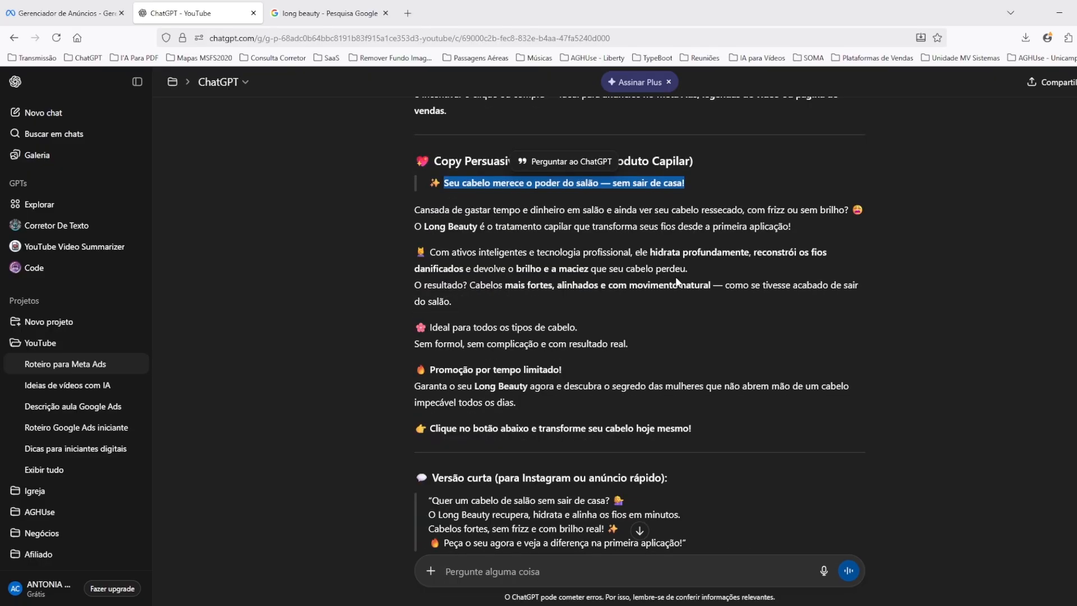
{"action": "left_click", "coordinate": [677, 281]}
{"action": "left_click_drag", "start_coordinate": [416, 216], "coordinate": [541, 405]}
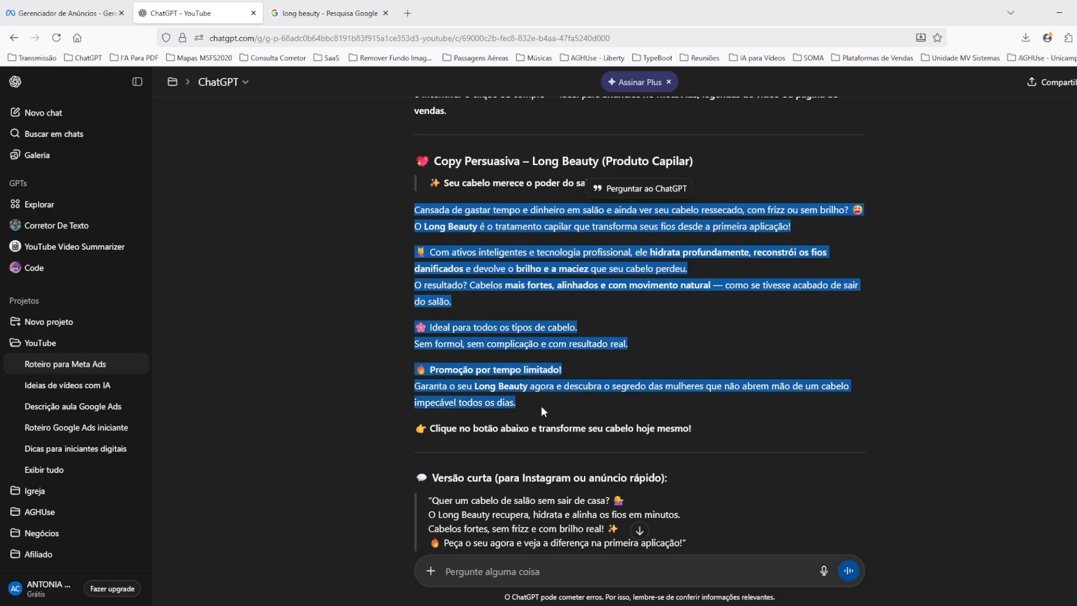
Step: Return to Ads Manager and paste the copied Long Beauty sales copy as the ad's primary text
{"action": "left_click", "coordinate": [33, 10]}
{"action": "left_click", "coordinate": [498, 303]}
{"action": "left_click", "coordinate": [508, 236]}
{"action": "key", "text": "ctrl+v"}
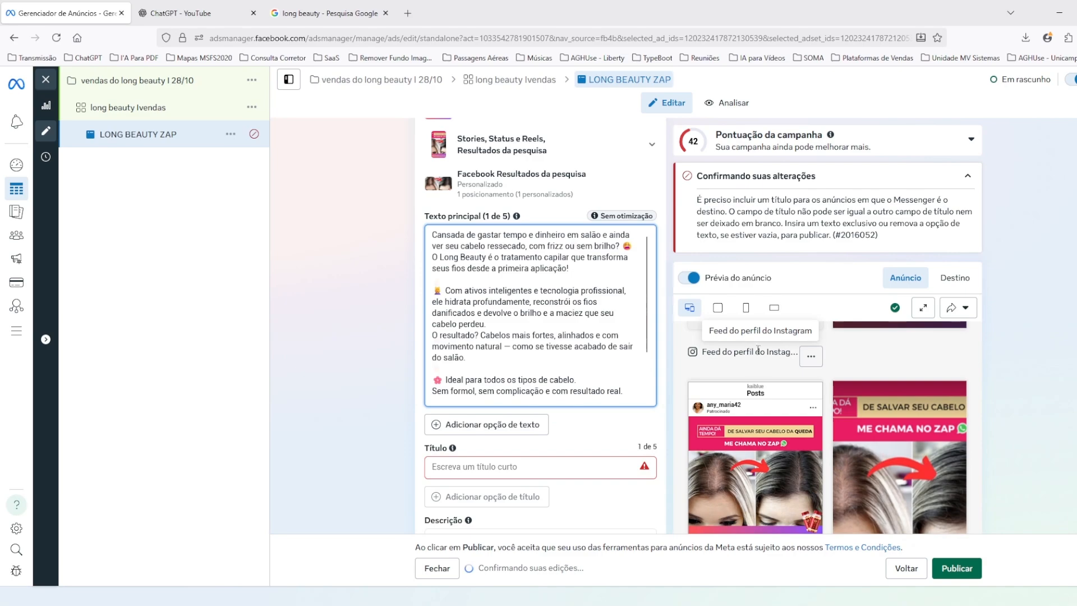
Step: Review the ad's placement previews with the new copy, expanding the full primary text in both Facebook feed previews
{"action": "scroll", "coordinate": [695, 284], "scroll_direction": "down", "scroll_amount": 3}
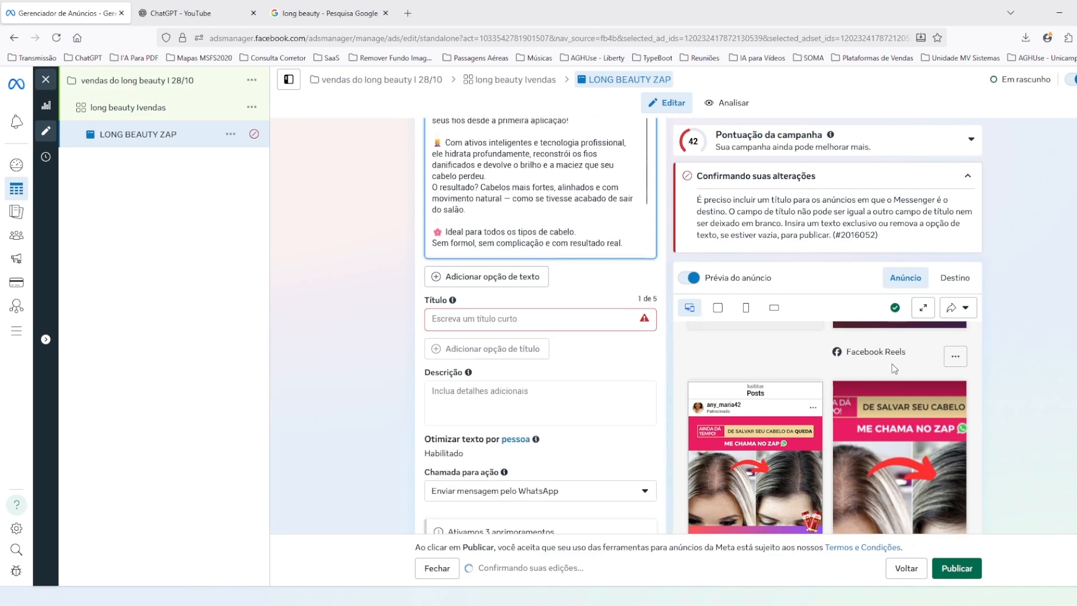
{"action": "scroll", "coordinate": [856, 382], "scroll_direction": "down", "scroll_amount": 2}
{"action": "scroll", "coordinate": [842, 382], "scroll_direction": "down", "scroll_amount": 3}
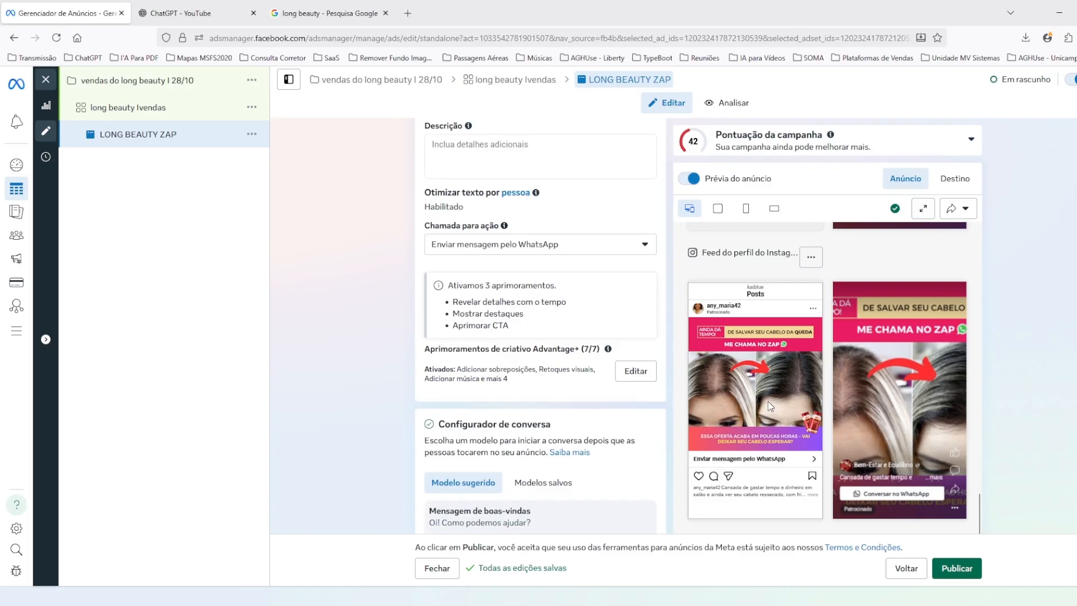
{"action": "scroll", "coordinate": [787, 363], "scroll_direction": "up", "scroll_amount": 5}
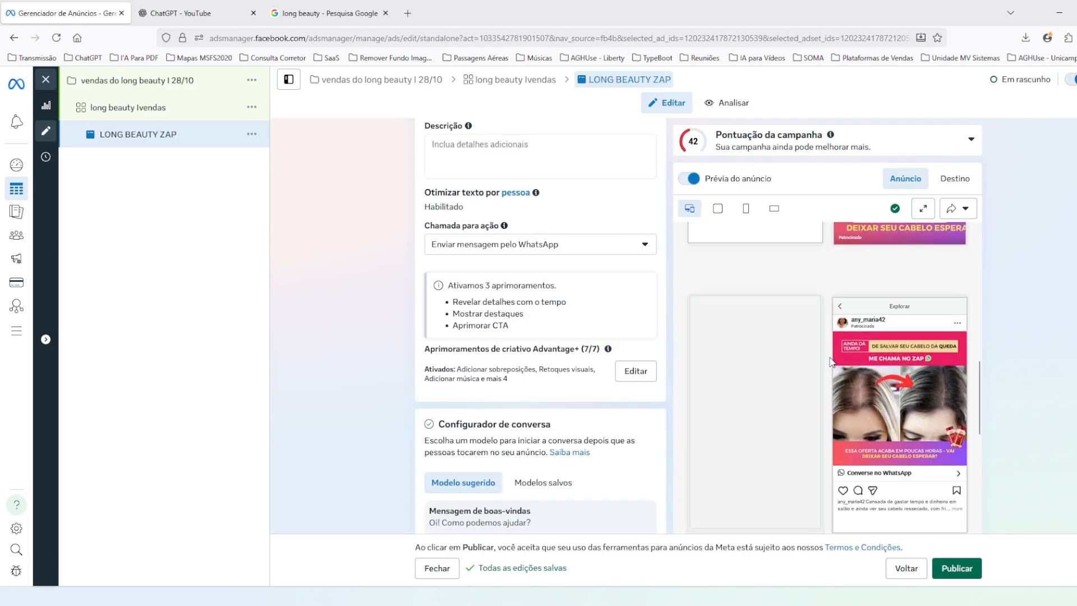
{"action": "scroll", "coordinate": [809, 359], "scroll_direction": "down", "scroll_amount": 2}
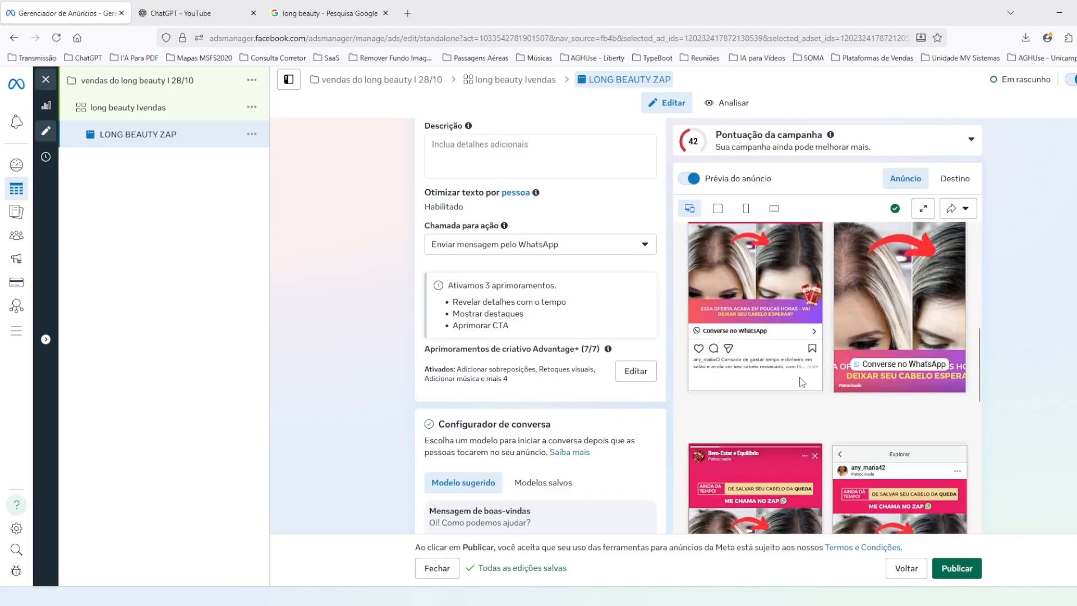
{"action": "scroll", "coordinate": [808, 368], "scroll_direction": "up", "scroll_amount": 3}
{"action": "scroll", "coordinate": [808, 369], "scroll_direction": "up", "scroll_amount": 5}
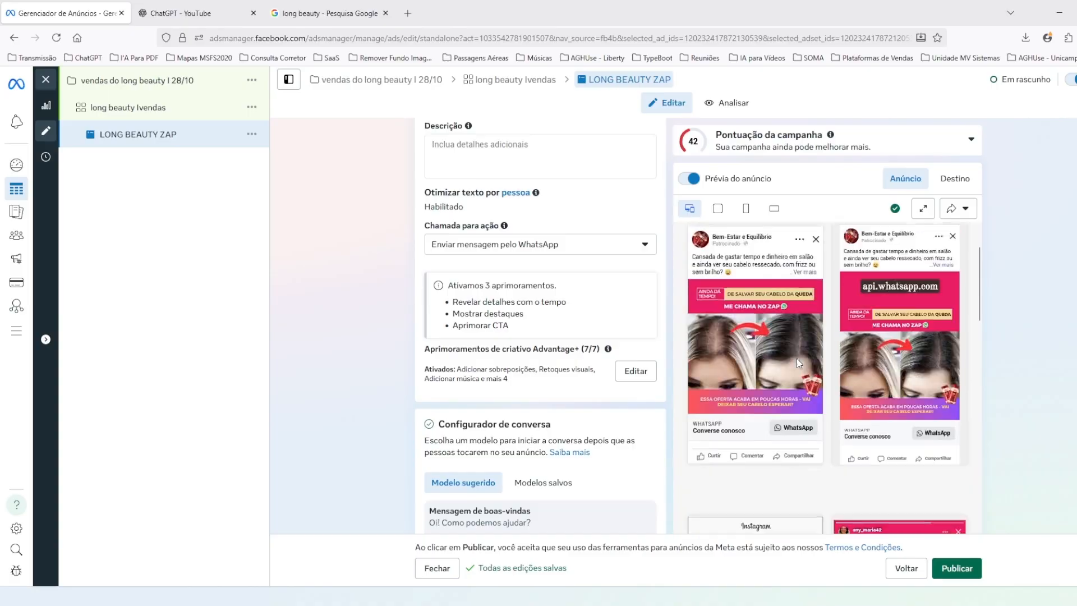
{"action": "left_click", "coordinate": [810, 356]}
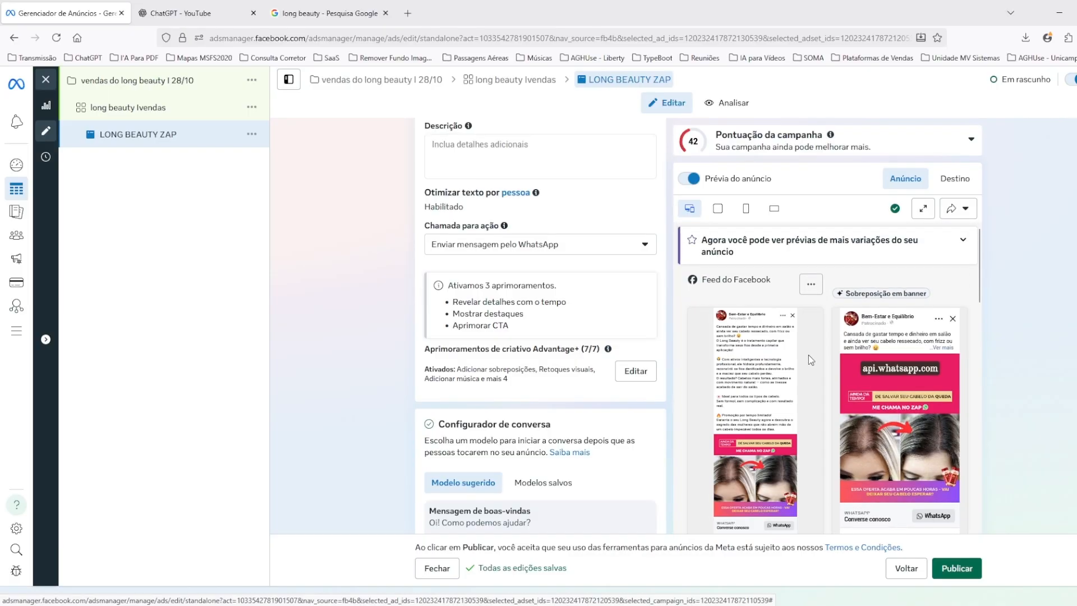
{"action": "left_click", "coordinate": [944, 353]}
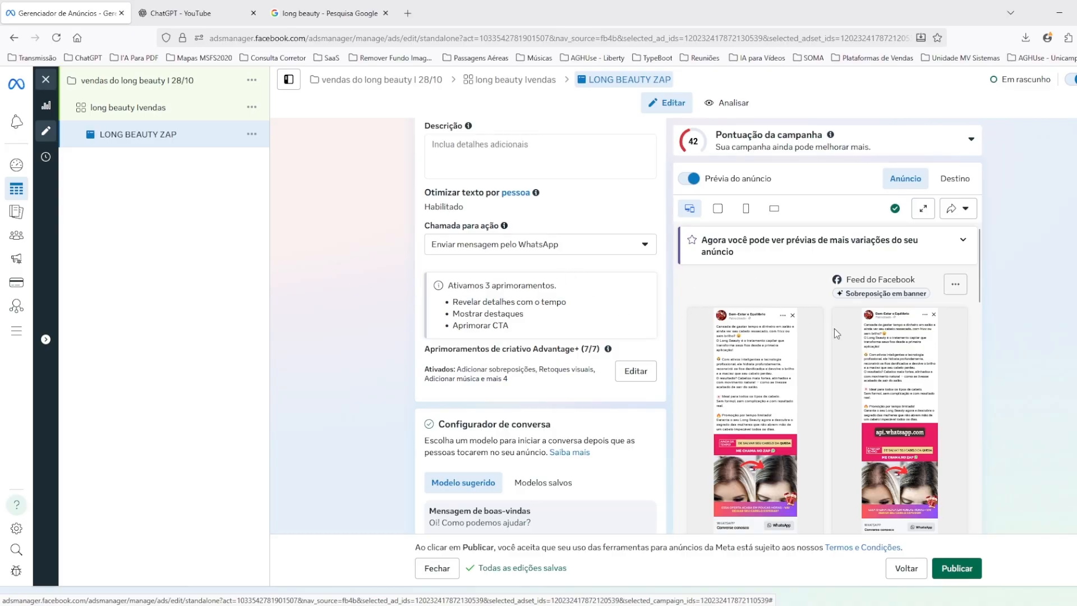
{"action": "scroll", "coordinate": [808, 347], "scroll_direction": "down", "scroll_amount": 3}
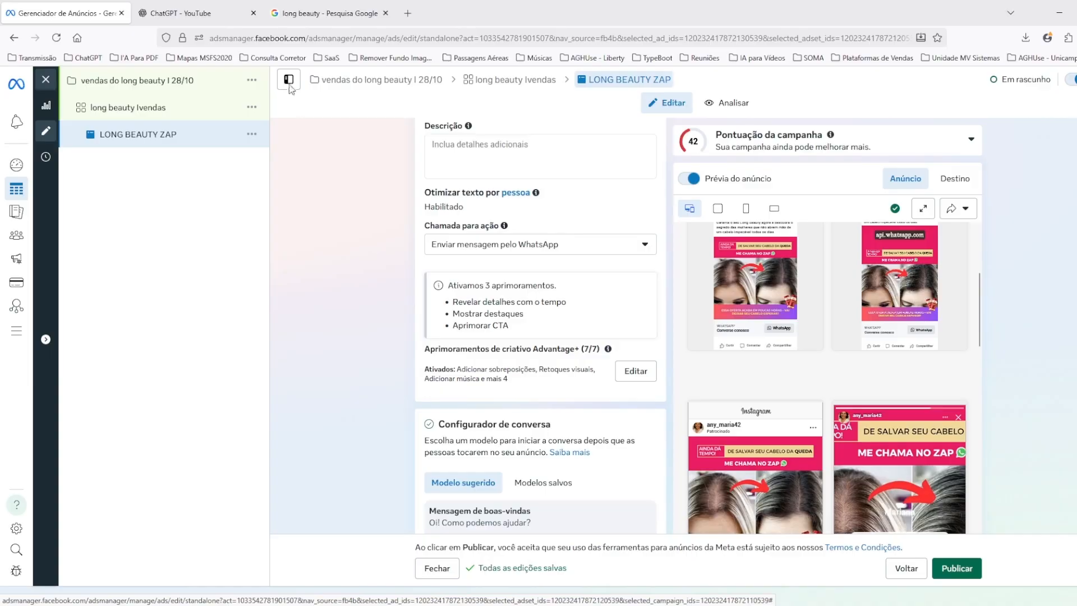
Step: Switch to ChatGPT and request urgency headlines with the prompt "me tras títulos que gere urgência"
{"action": "left_click", "coordinate": [173, 13]}
{"action": "left_click", "coordinate": [582, 325]}
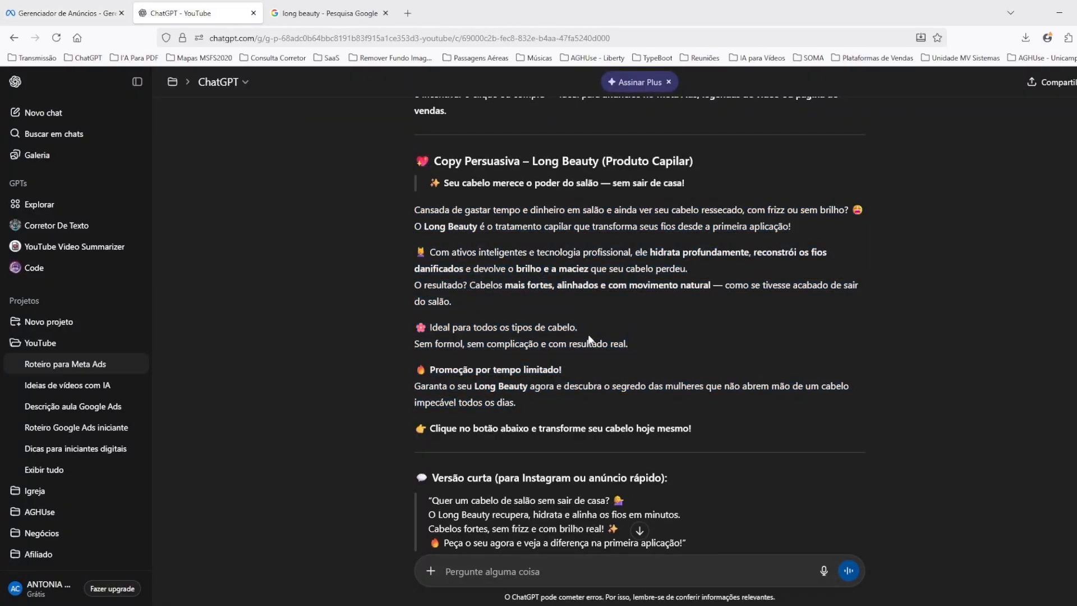
{"action": "scroll", "coordinate": [581, 324], "scroll_direction": "down", "scroll_amount": 4}
{"action": "scroll", "coordinate": [572, 353], "scroll_direction": "down", "scroll_amount": 2}
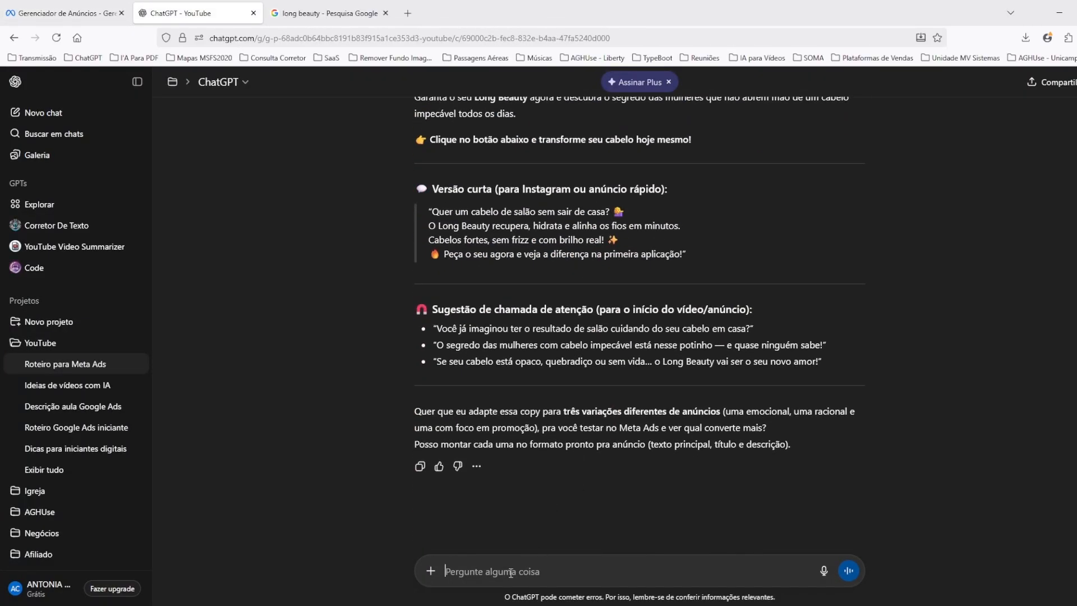
{"action": "type", "text": "me tra"}
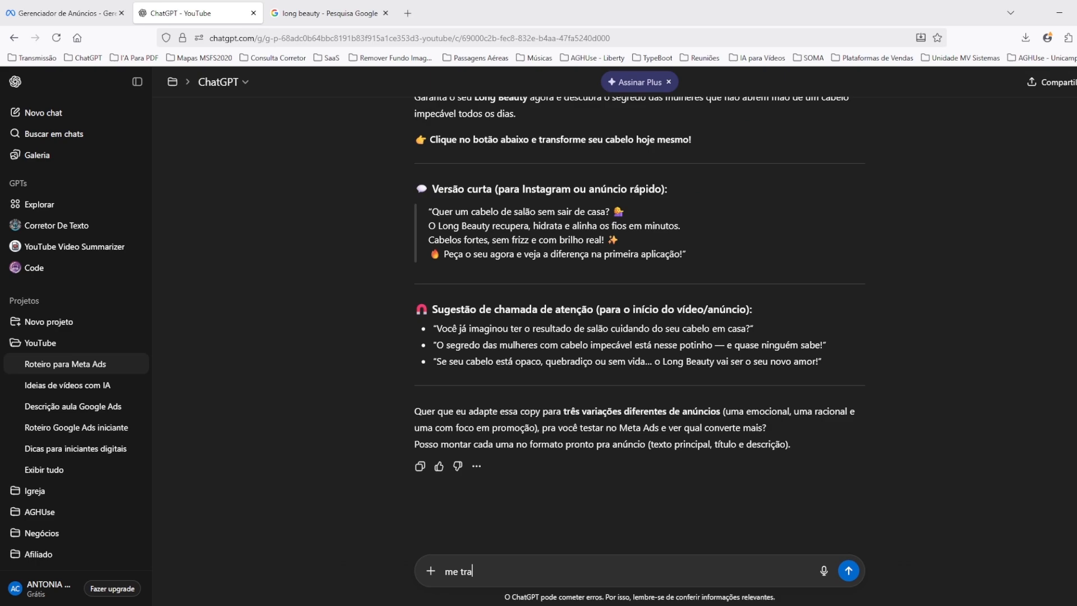
{"action": "type", "text": "s títulos que gere urgência"}
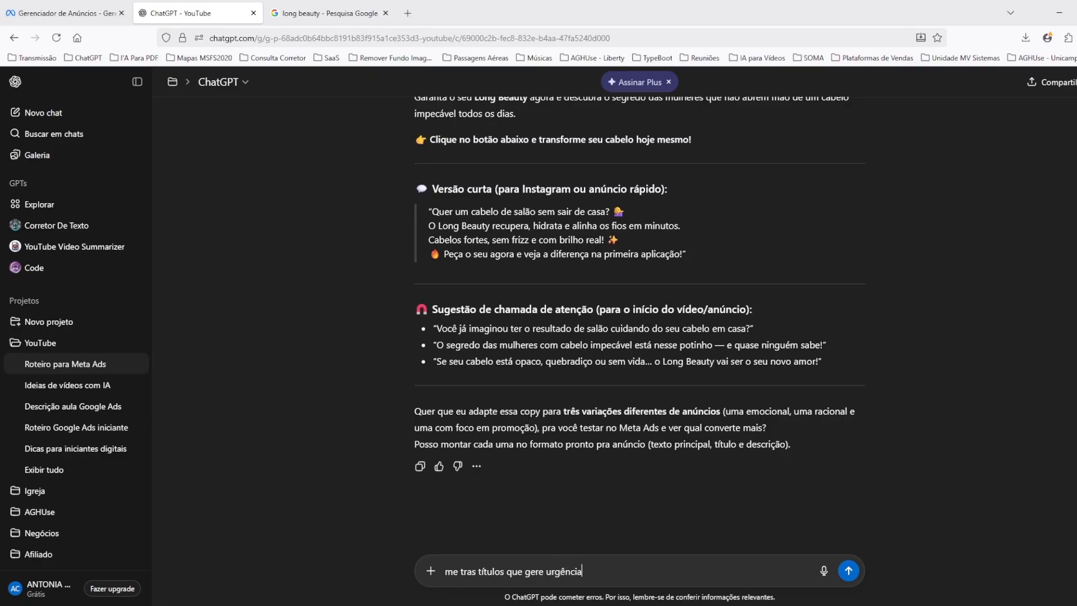
{"action": "key", "text": "Return"}
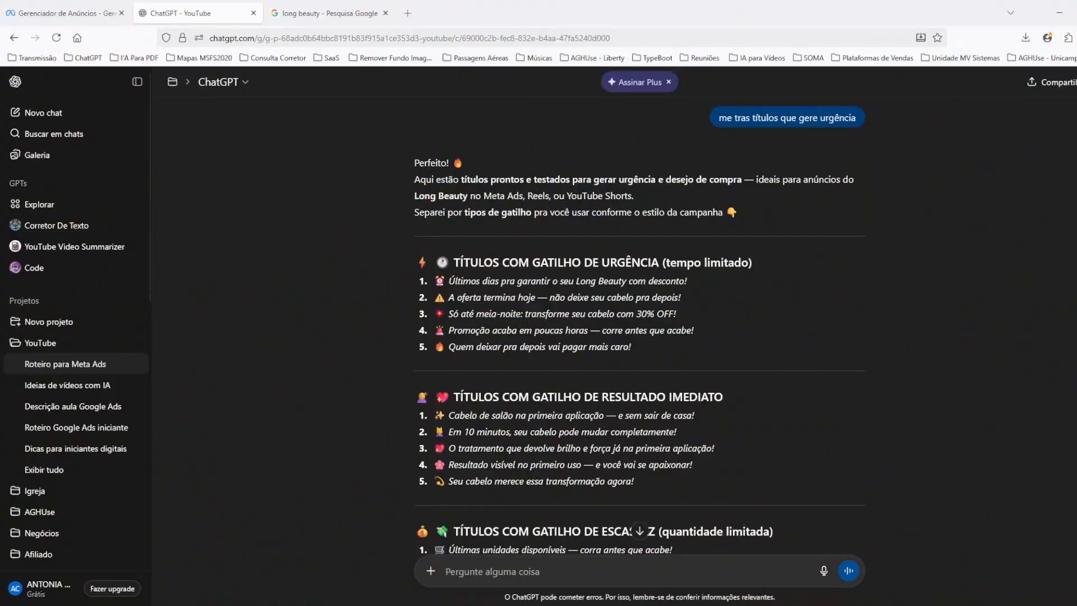
Step: Copy the urgency headline "Quem deixar pra depois vai pagar mais caro!" with its fire emoji and return to Ads Manager
{"action": "scroll", "coordinate": [640, 330], "scroll_direction": "down", "scroll_amount": 3}
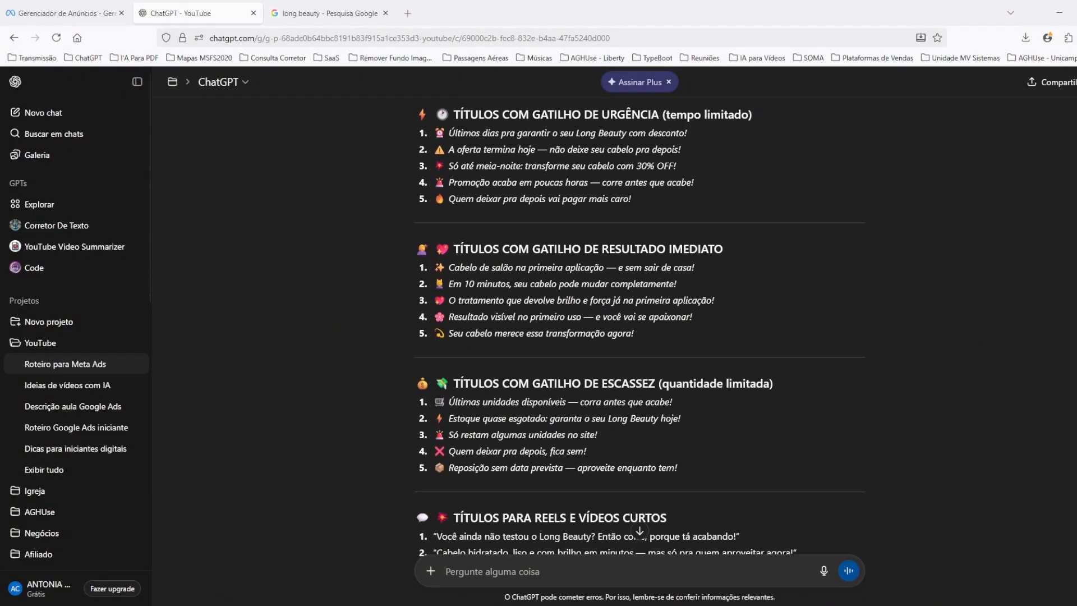
{"action": "scroll", "coordinate": [639, 331], "scroll_direction": "up", "scroll_amount": 2}
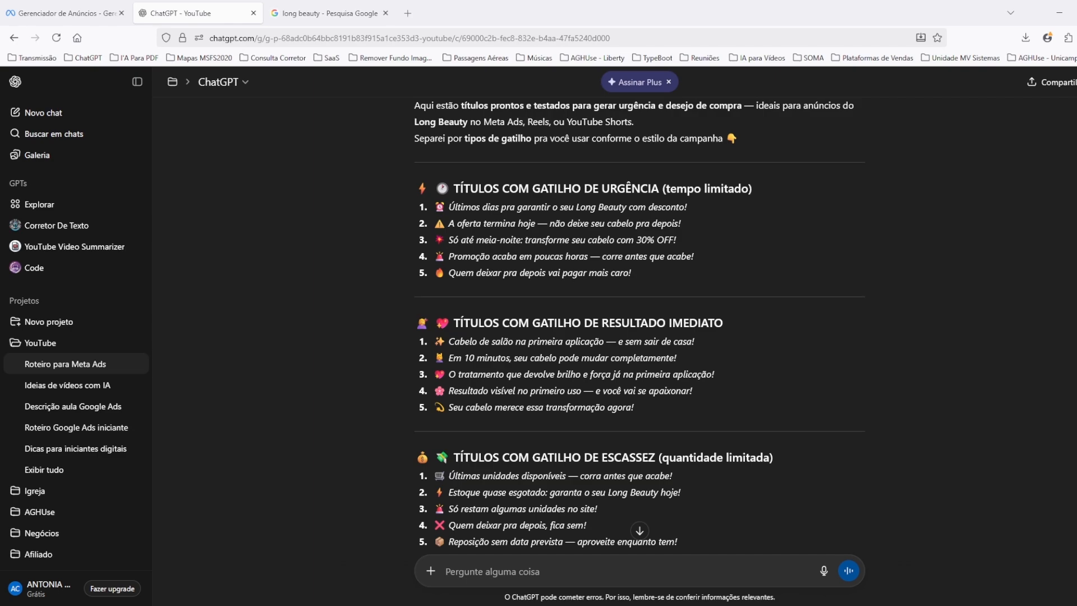
{"action": "left_click_drag", "start_coordinate": [433, 273], "coordinate": [650, 281]}
{"action": "key", "text": "ctrl+c"}
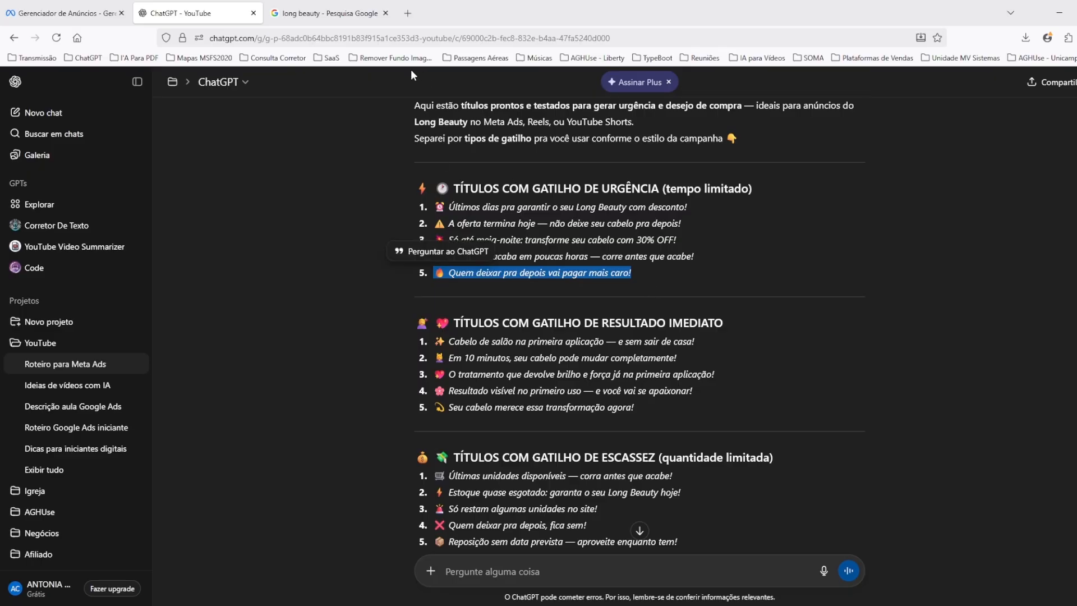
{"action": "left_click", "coordinate": [67, 12]}
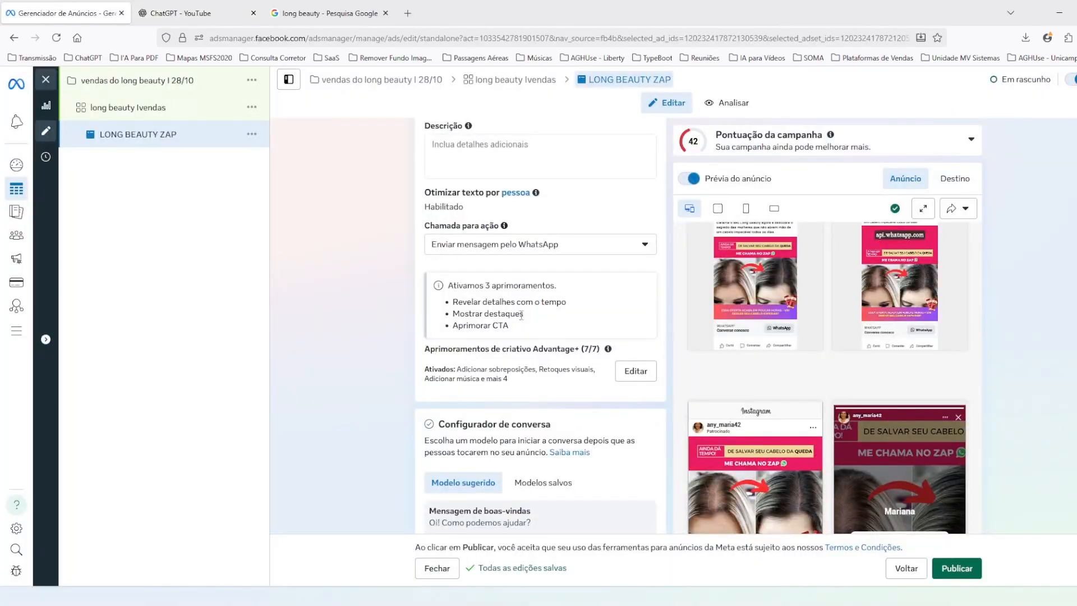
Step: Paste the copied urgency headline "Quem deixar pra depois vai pagar mais caro!" with its fire emoji as the ad's title
{"action": "scroll", "coordinate": [368, 354], "scroll_direction": "down", "scroll_amount": 6}
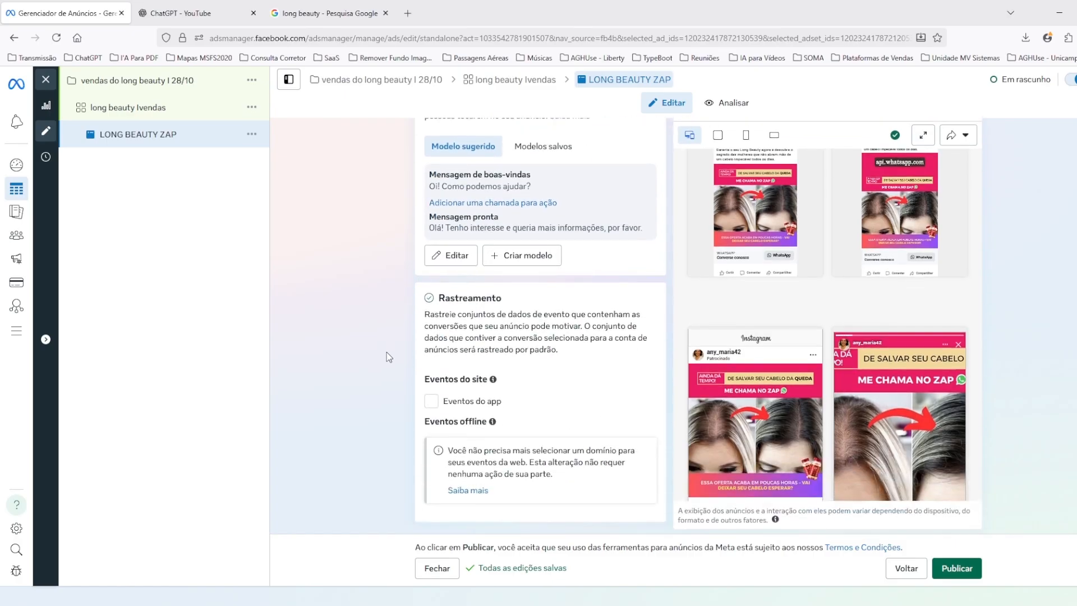
{"action": "scroll", "coordinate": [391, 351], "scroll_direction": "up", "scroll_amount": 7}
{"action": "scroll", "coordinate": [480, 302], "scroll_direction": "down", "scroll_amount": 1}
{"action": "scroll", "coordinate": [480, 302], "scroll_direction": "up", "scroll_amount": 2}
{"action": "left_click", "coordinate": [496, 270]}
{"action": "key", "text": "ctrl+v"}
Step: Switch to ChatGPT and copy "Cabelo hidratado, liso e com brilho em minutos" from the Reels and short-video titles for the ad's description
{"action": "left_click", "coordinate": [507, 348]}
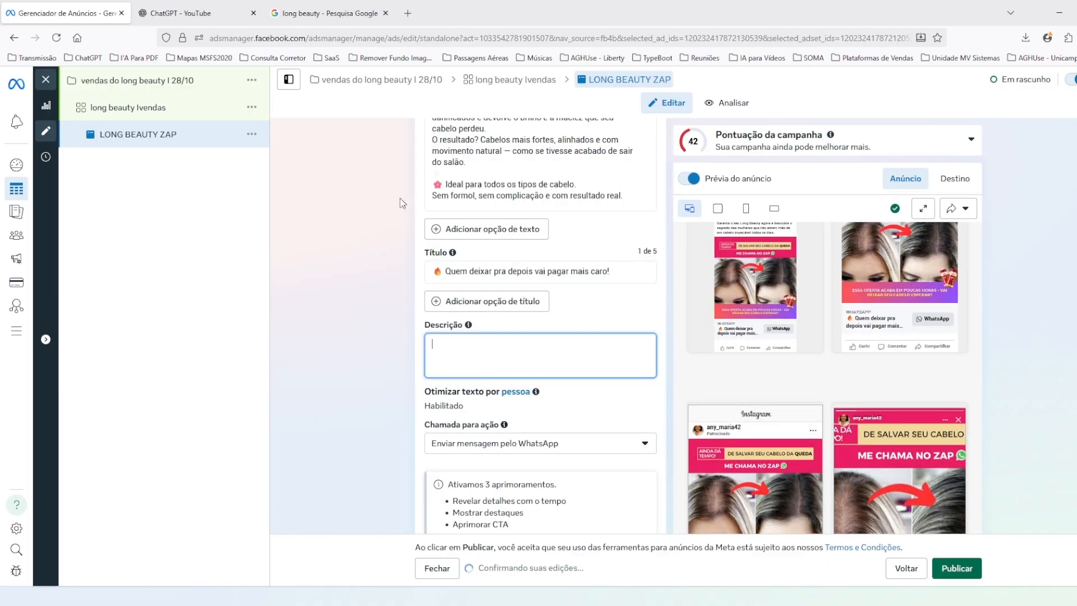
{"action": "left_click", "coordinate": [323, 10]}
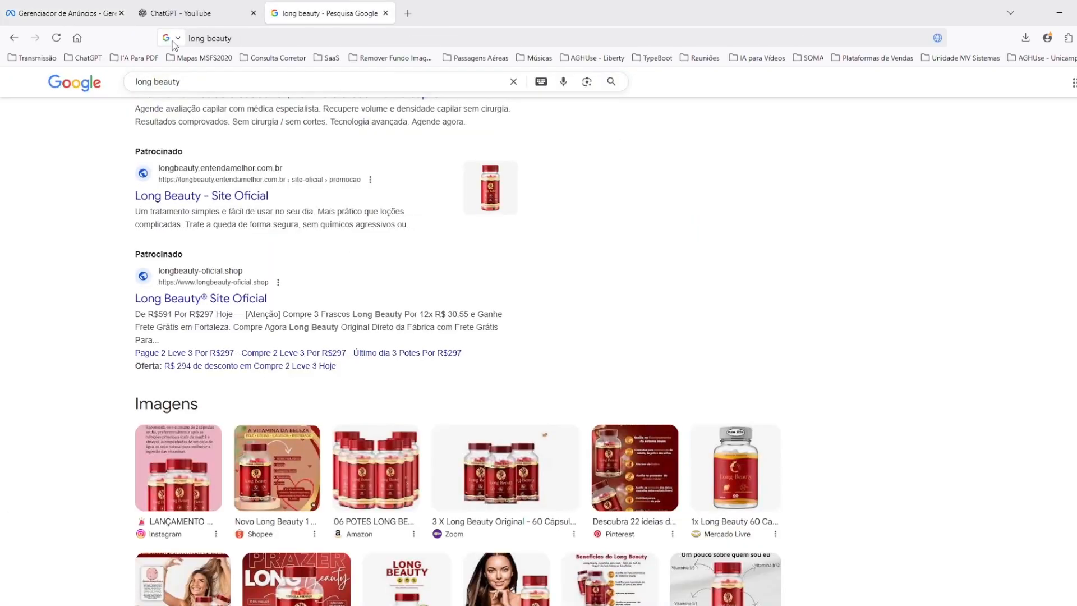
{"action": "left_click", "coordinate": [187, 9]}
{"action": "scroll", "coordinate": [519, 387], "scroll_direction": "down", "scroll_amount": 3}
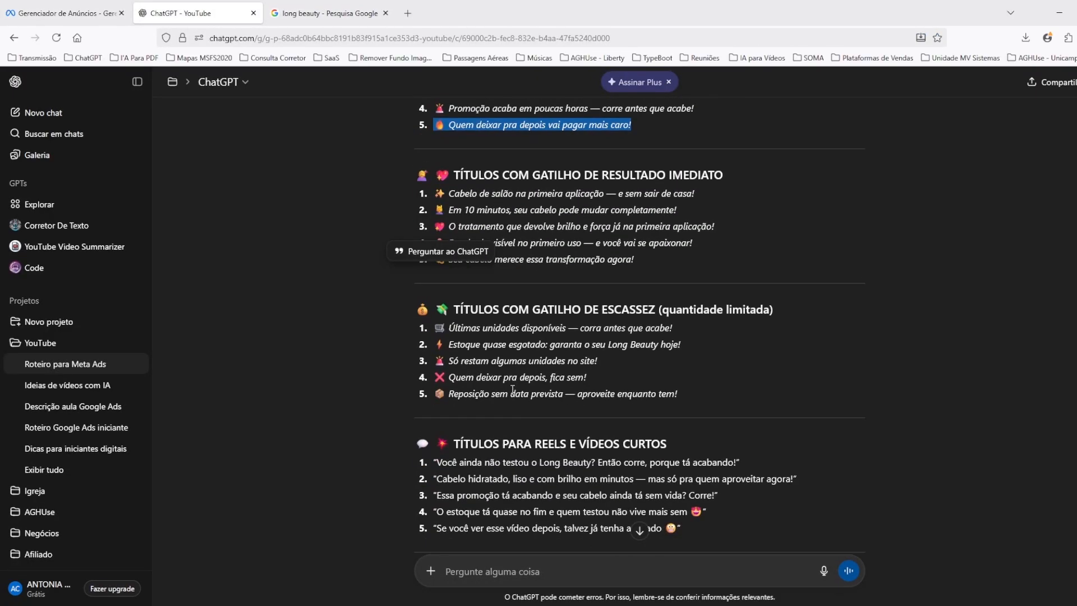
{"action": "scroll", "coordinate": [513, 388], "scroll_direction": "down", "scroll_amount": 3}
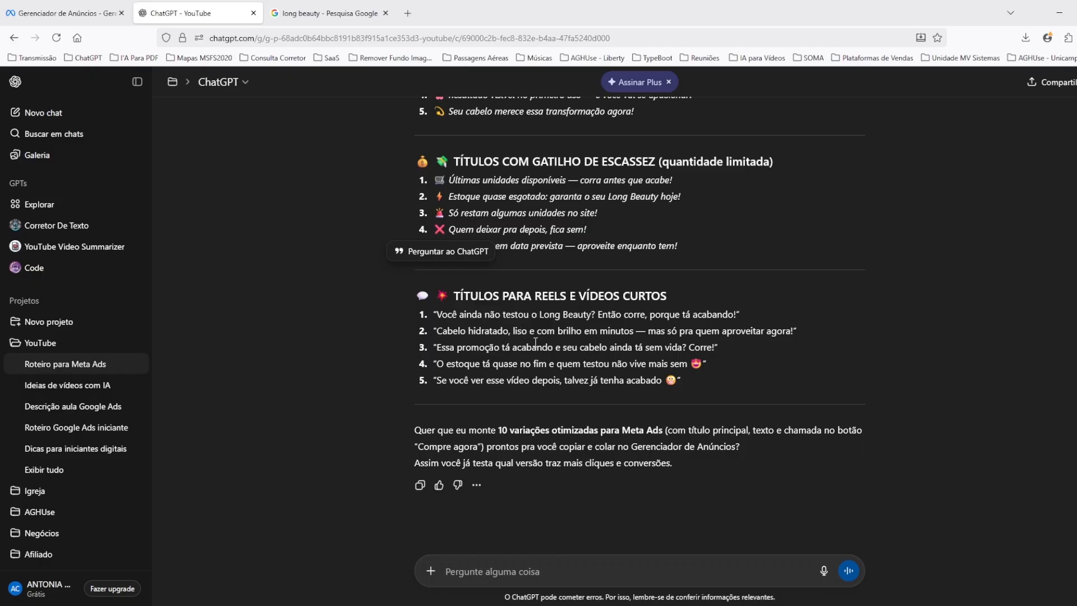
{"action": "scroll", "coordinate": [537, 341], "scroll_direction": "up", "scroll_amount": 2}
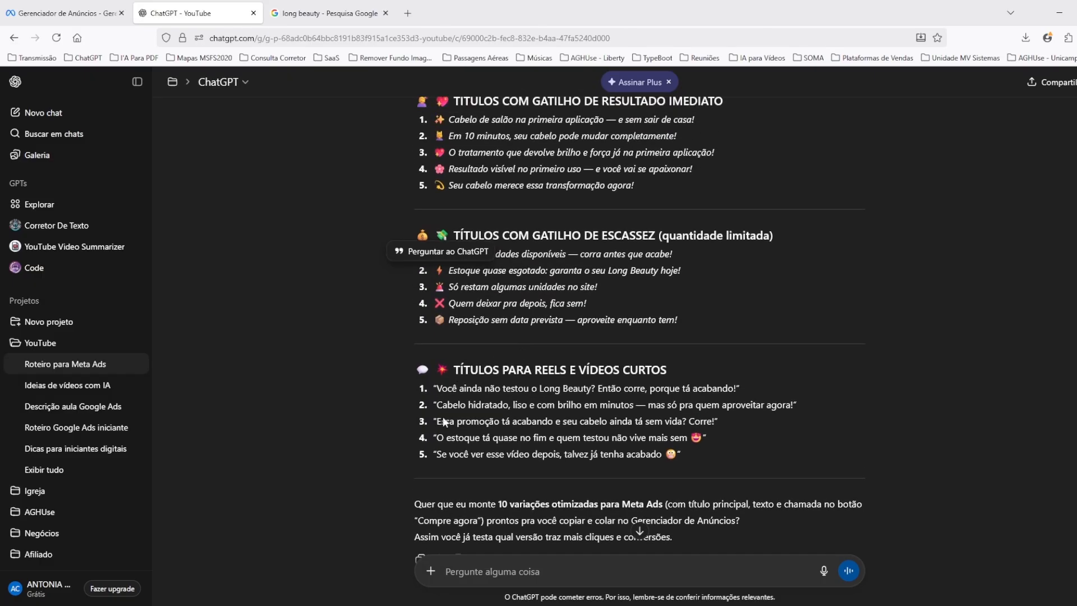
{"action": "left_click_drag", "start_coordinate": [438, 405], "coordinate": [633, 409]}
{"action": "key", "text": "ctrl+c"}
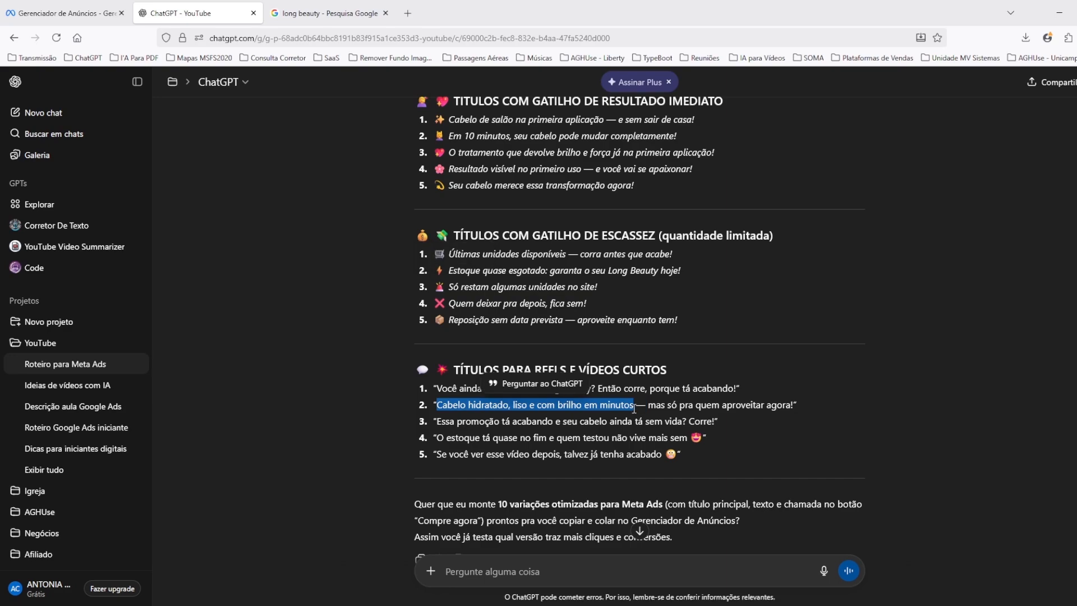
Step: Return to Ads Manager and paste "Cabelo hidratado, liso e com brilho em minutos" as the ad's description
{"action": "left_click", "coordinate": [67, 12]}
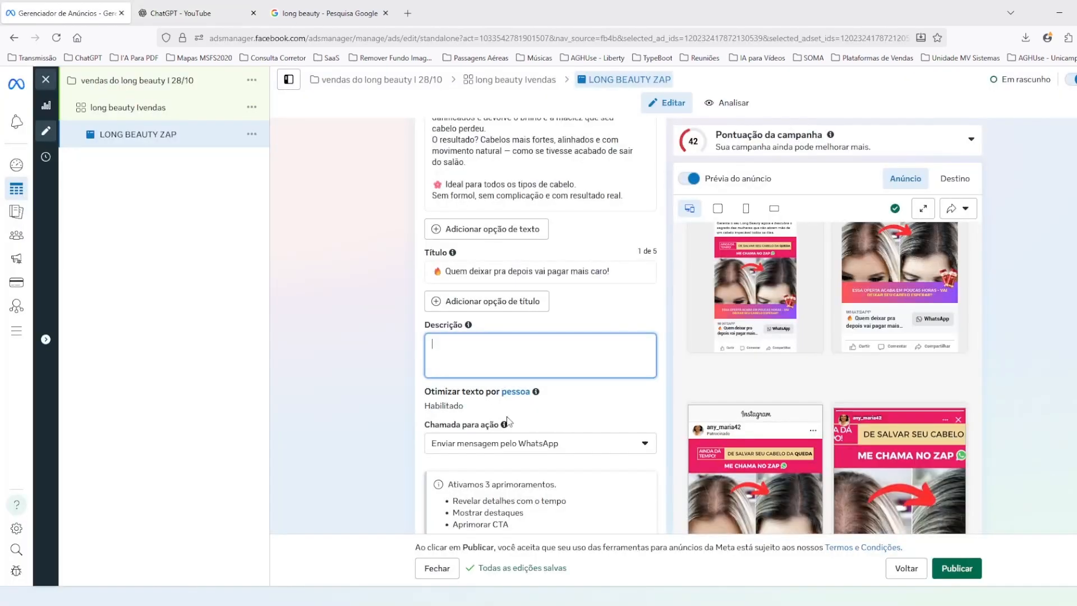
{"action": "key", "text": "ctrl+v"}
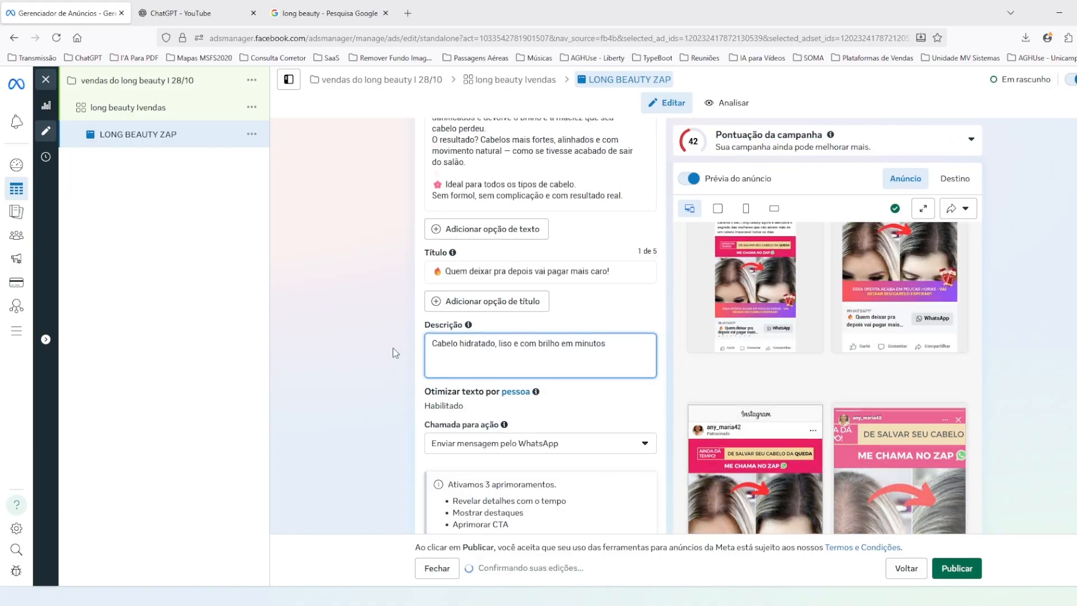
{"action": "left_click", "coordinate": [373, 349]}
Step: Open the suggested WhatsApp conversation template for editing and save it as "Iniciar conversas 27/10/2025" with its default welcome and ready-made messages
{"action": "scroll", "coordinate": [386, 362], "scroll_direction": "down", "scroll_amount": 3}
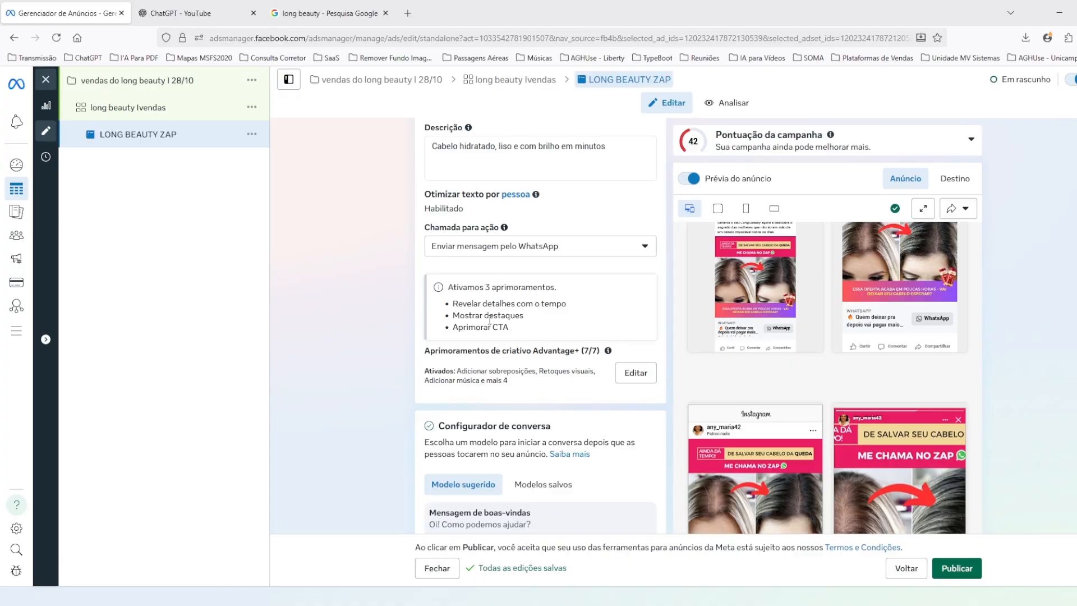
{"action": "scroll", "coordinate": [336, 303], "scroll_direction": "down", "scroll_amount": 3}
{"action": "scroll", "coordinate": [371, 342], "scroll_direction": "down", "scroll_amount": 2}
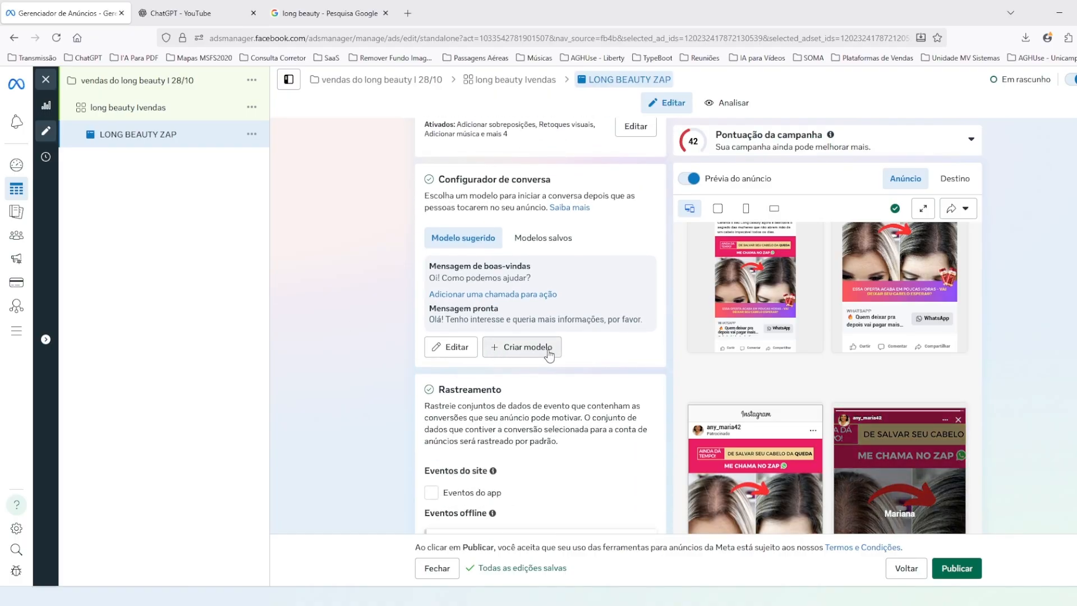
{"action": "scroll", "coordinate": [917, 368], "scroll_direction": "down", "scroll_amount": 3}
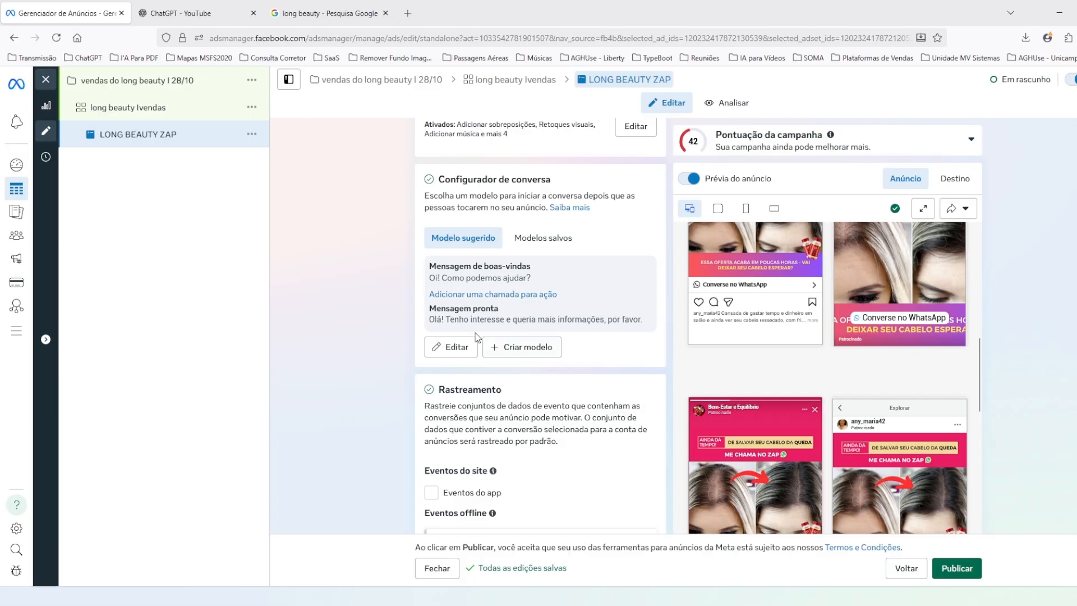
{"action": "left_click", "coordinate": [457, 347]}
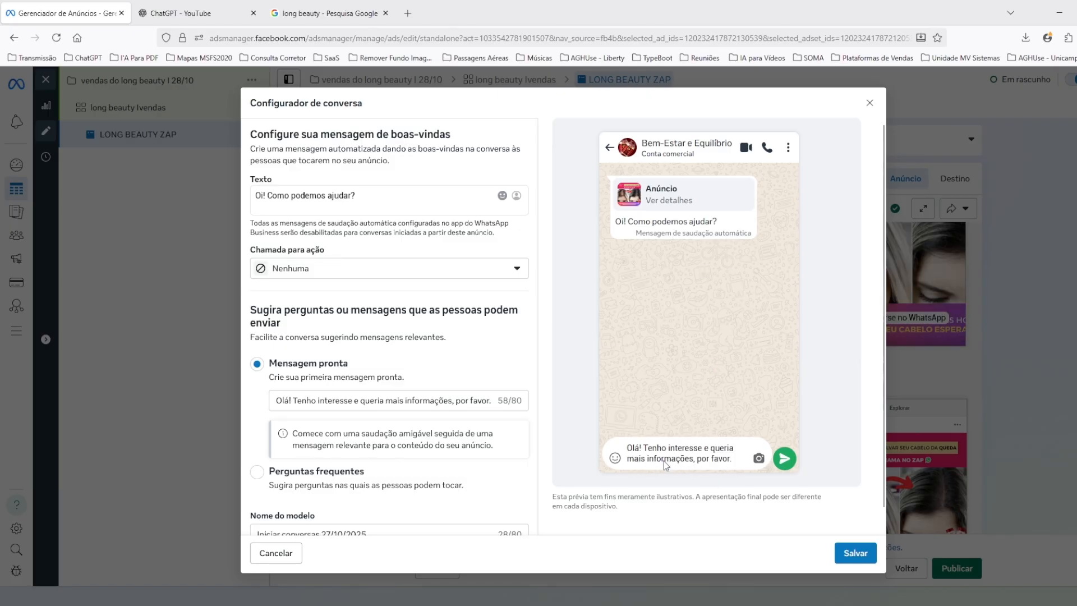
{"action": "scroll", "coordinate": [416, 411], "scroll_direction": "down", "scroll_amount": 1}
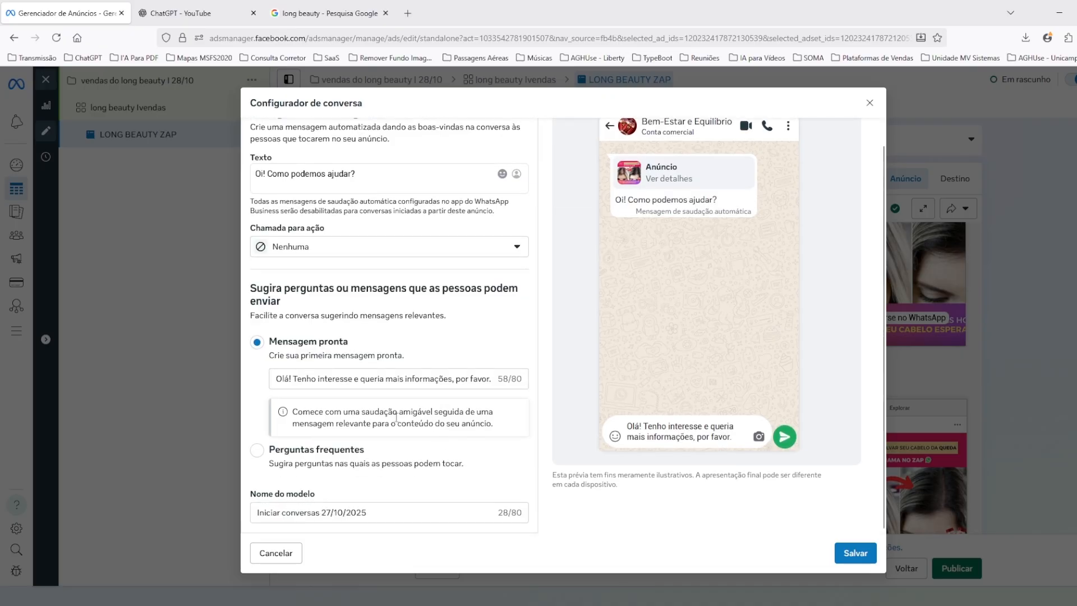
{"action": "left_click", "coordinate": [853, 559]}
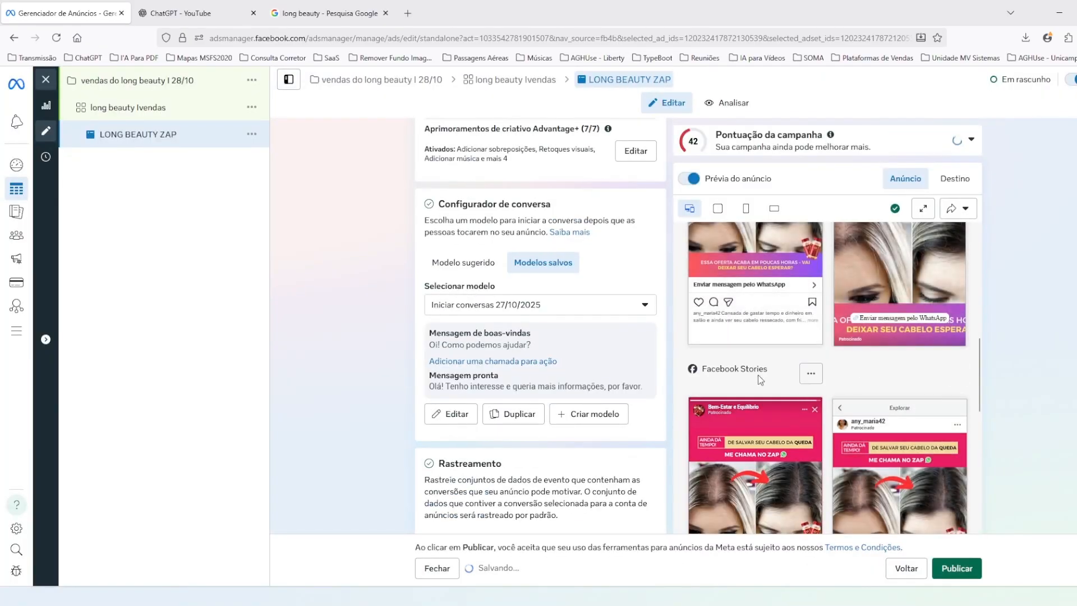
Step: Expand the campaign score details, read the recommendations on Advantage+ placements and adding video, and collapse them again
{"action": "scroll", "coordinate": [760, 346], "scroll_direction": "up", "scroll_amount": 10}
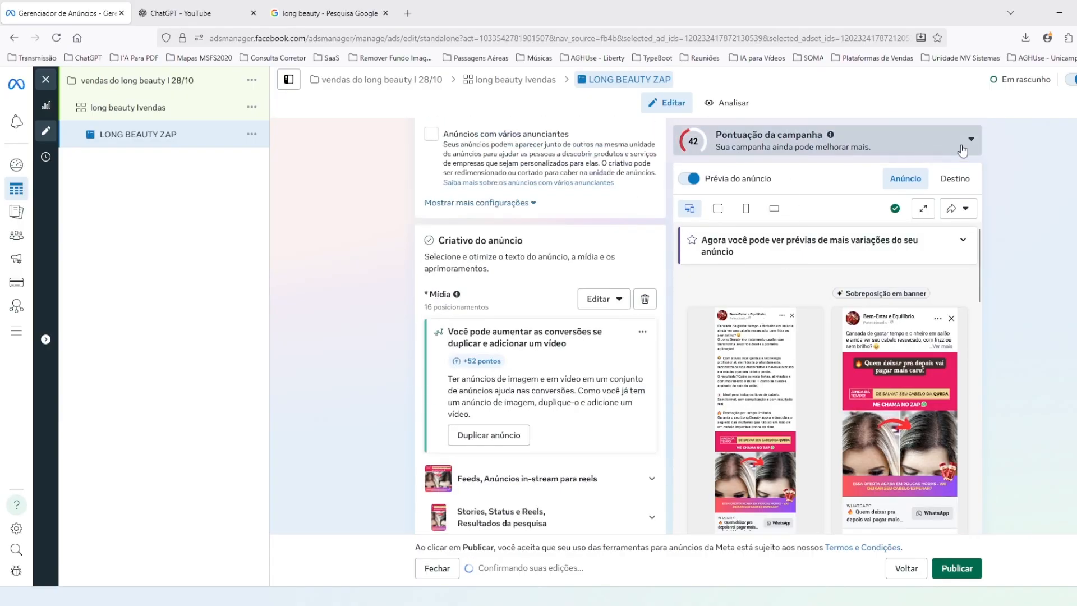
{"action": "left_click", "coordinate": [979, 147]}
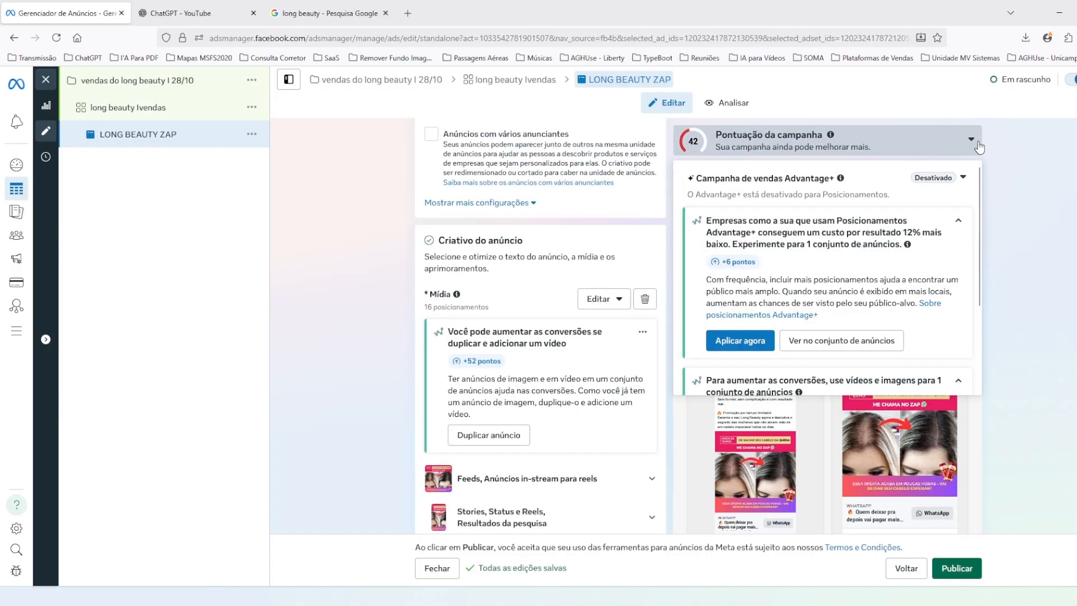
{"action": "scroll", "coordinate": [897, 272], "scroll_direction": "down", "scroll_amount": 4}
{"action": "scroll", "coordinate": [894, 277], "scroll_direction": "up", "scroll_amount": 3}
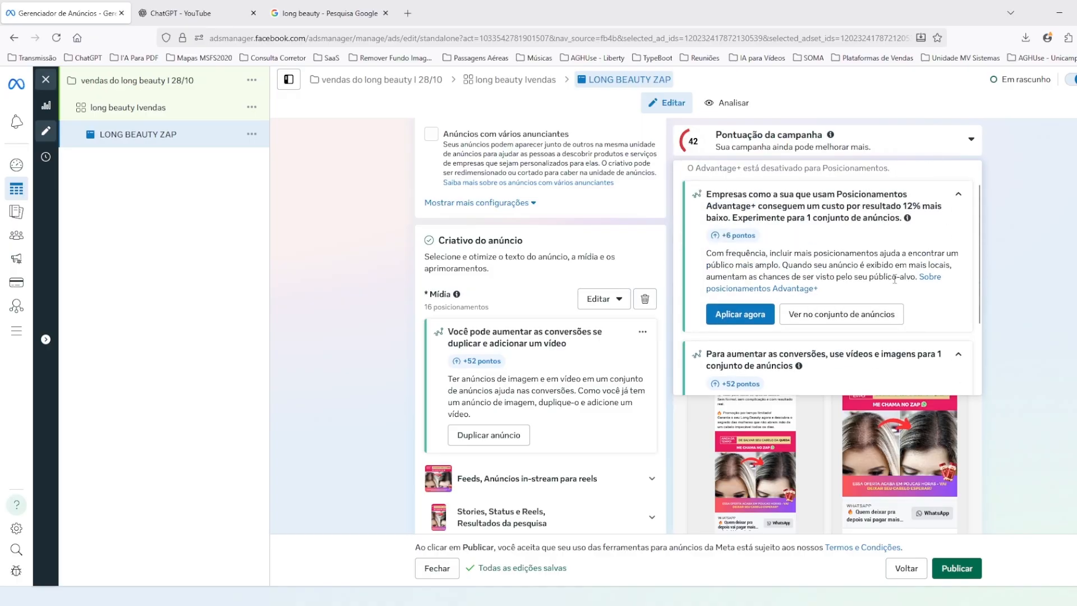
{"action": "scroll", "coordinate": [883, 268], "scroll_direction": "down", "scroll_amount": 2}
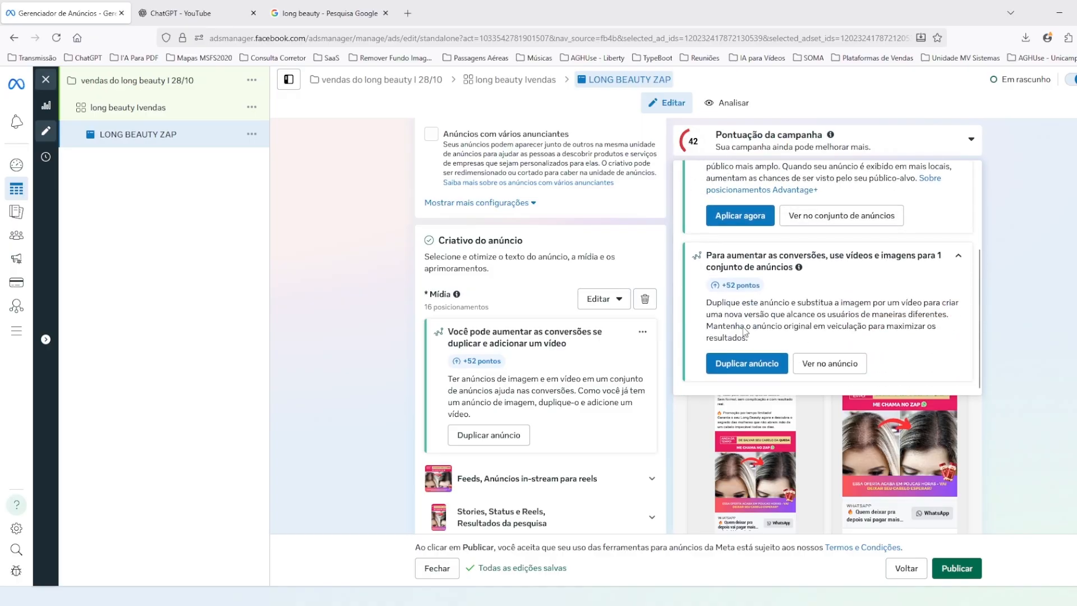
{"action": "scroll", "coordinate": [897, 280], "scroll_direction": "up", "scroll_amount": 3}
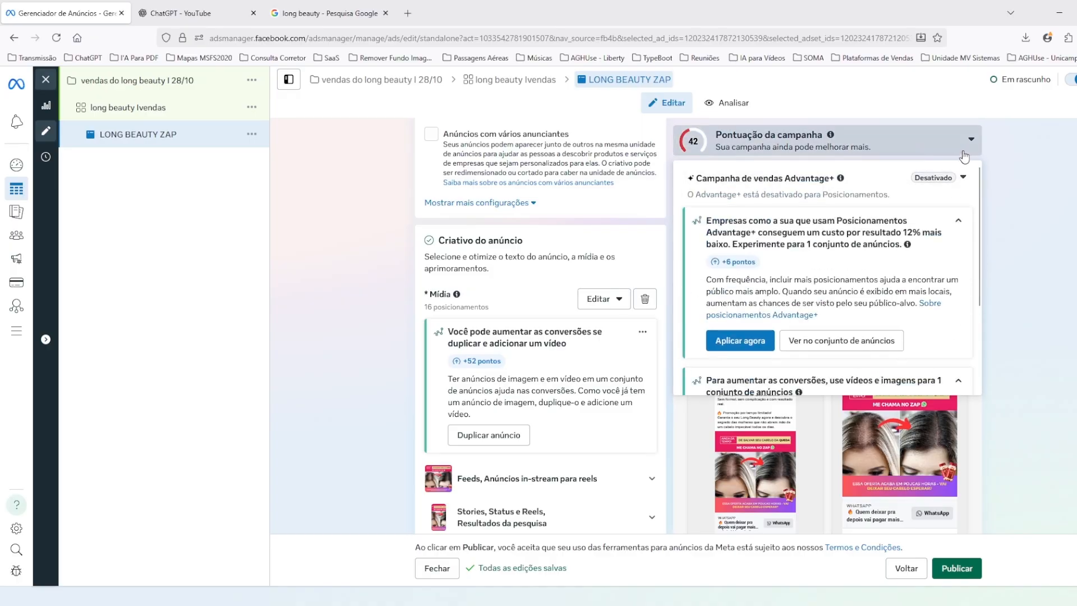
{"action": "left_click", "coordinate": [969, 146]}
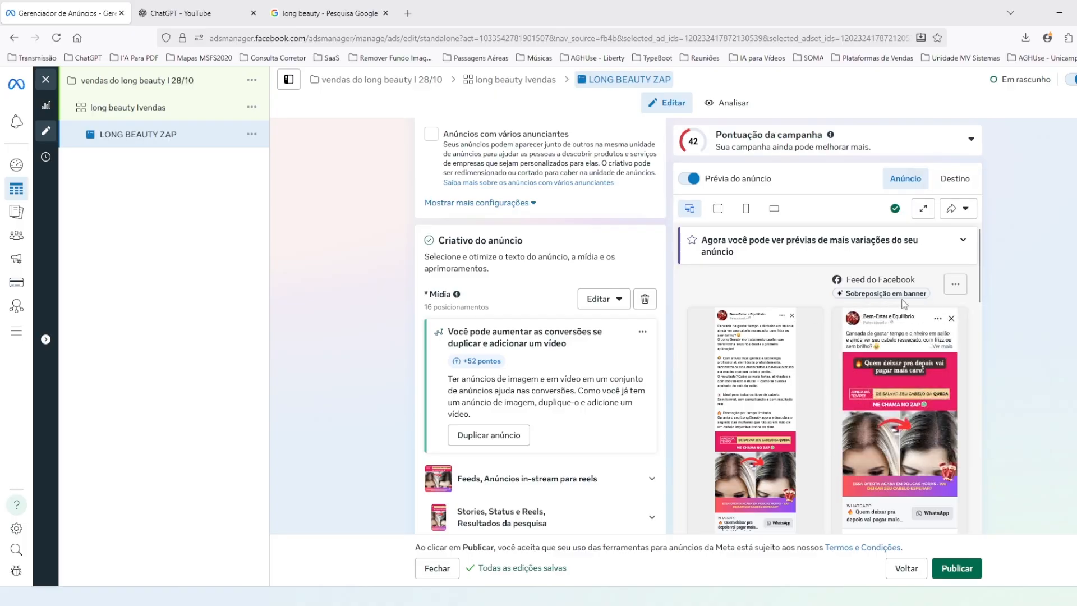
Step: Review the ad's previews across the Facebook and Instagram placements, along with its text, call-to-action and creative settings
{"action": "scroll", "coordinate": [784, 354], "scroll_direction": "down", "scroll_amount": 2}
{"action": "scroll", "coordinate": [785, 354], "scroll_direction": "down", "scroll_amount": 6}
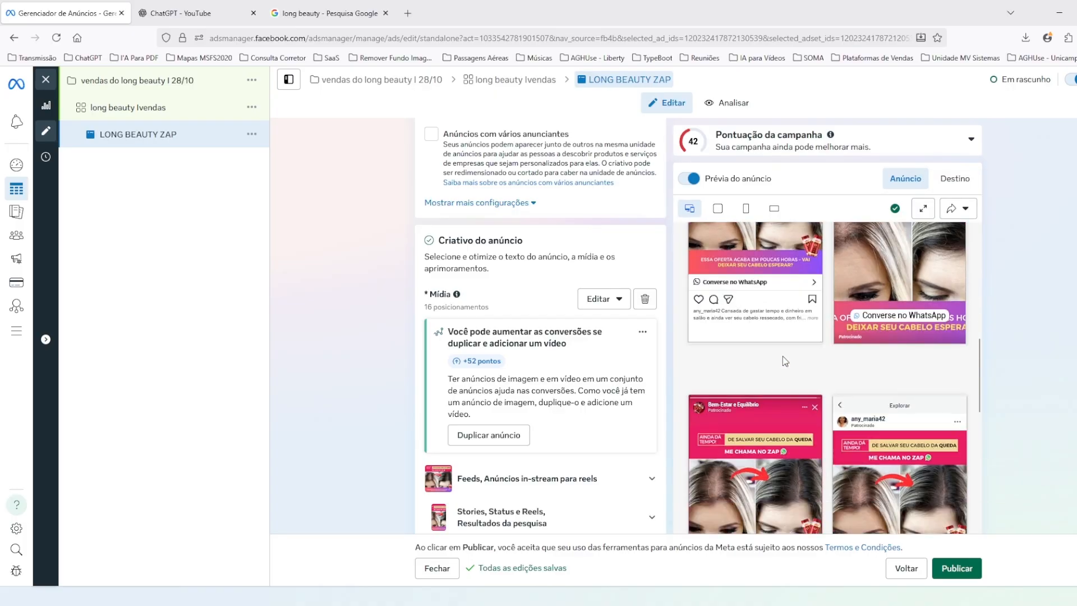
{"action": "scroll", "coordinate": [785, 359], "scroll_direction": "down", "scroll_amount": 4}
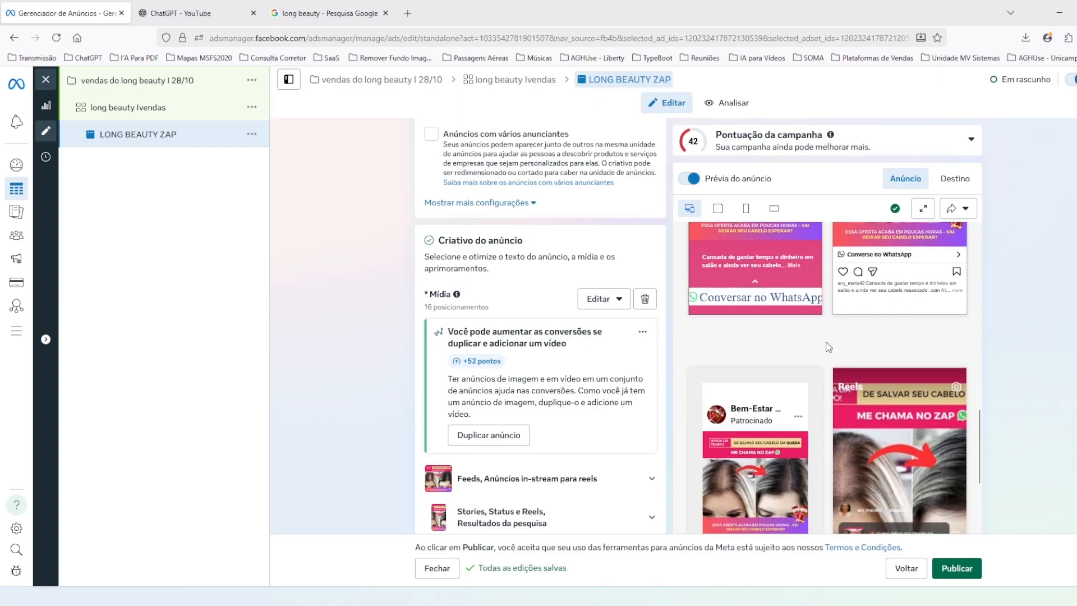
{"action": "scroll", "coordinate": [782, 338], "scroll_direction": "down", "scroll_amount": 4}
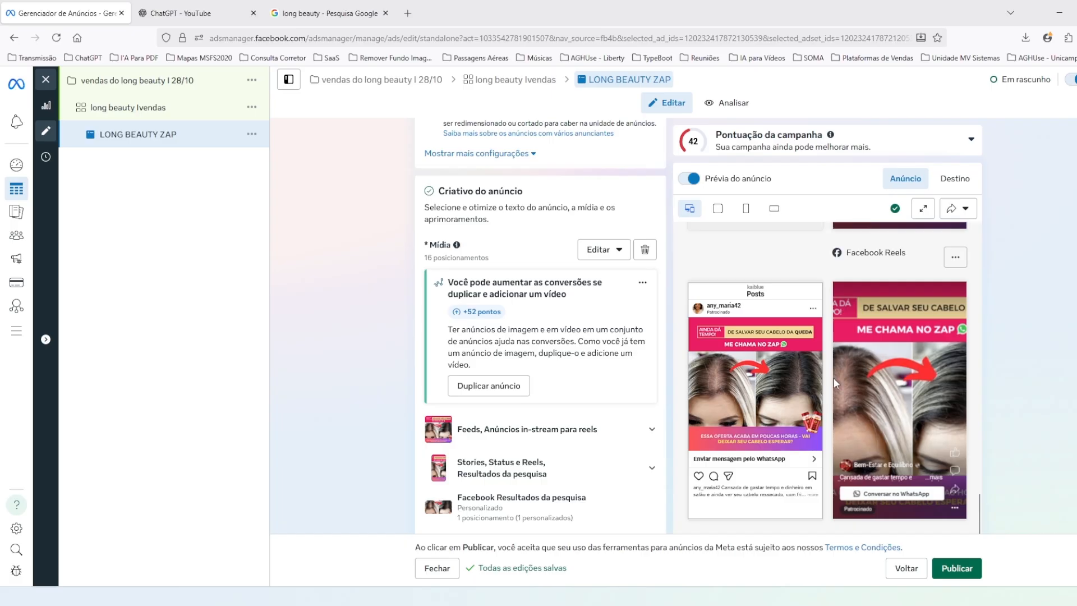
{"action": "scroll", "coordinate": [834, 379], "scroll_direction": "up", "scroll_amount": 3}
{"action": "scroll", "coordinate": [834, 379], "scroll_direction": "up", "scroll_amount": 3}
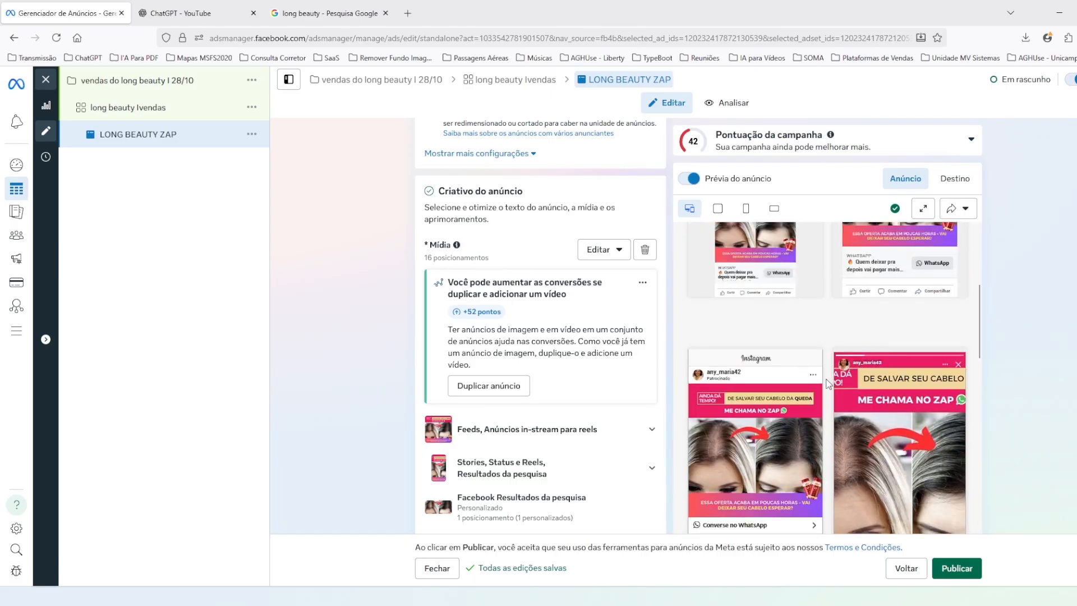
{"action": "scroll", "coordinate": [791, 350], "scroll_direction": "up", "scroll_amount": 1}
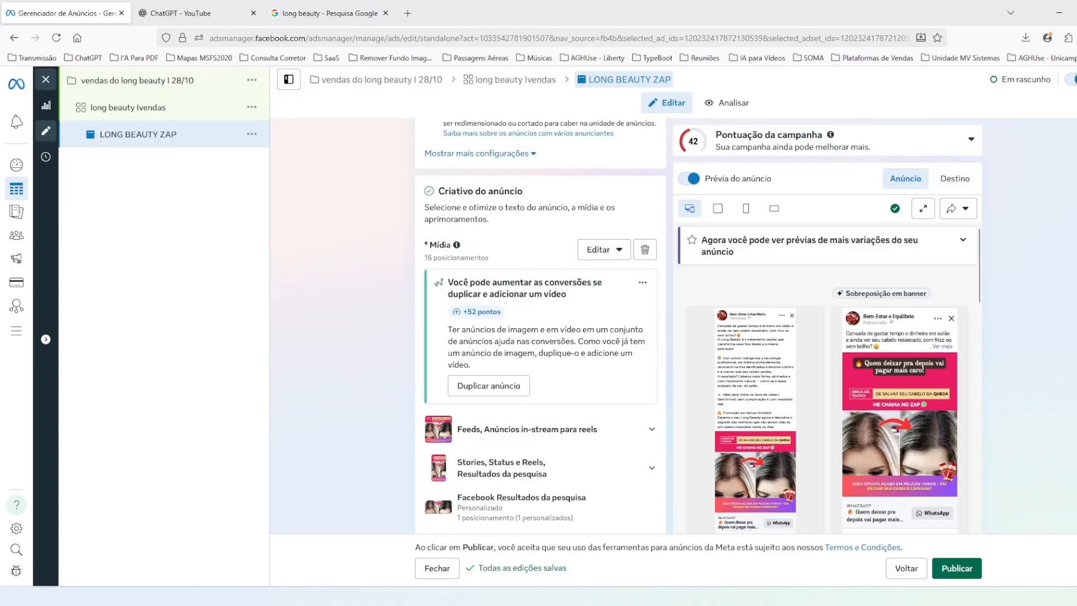
{"action": "scroll", "coordinate": [746, 323], "scroll_direction": "down", "scroll_amount": 6}
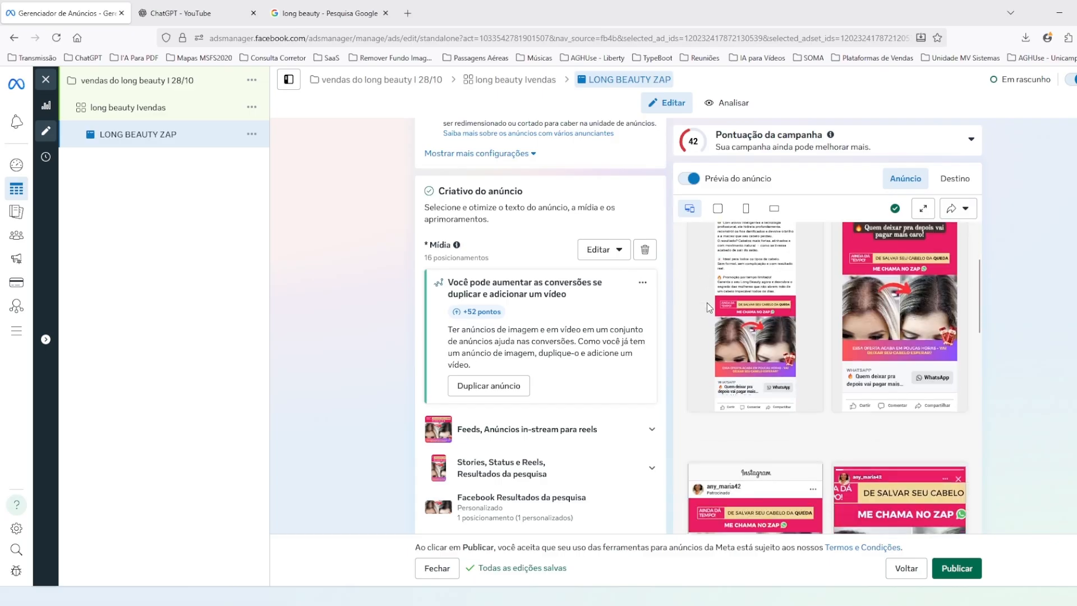
{"action": "scroll", "coordinate": [613, 327], "scroll_direction": "down", "scroll_amount": 8}
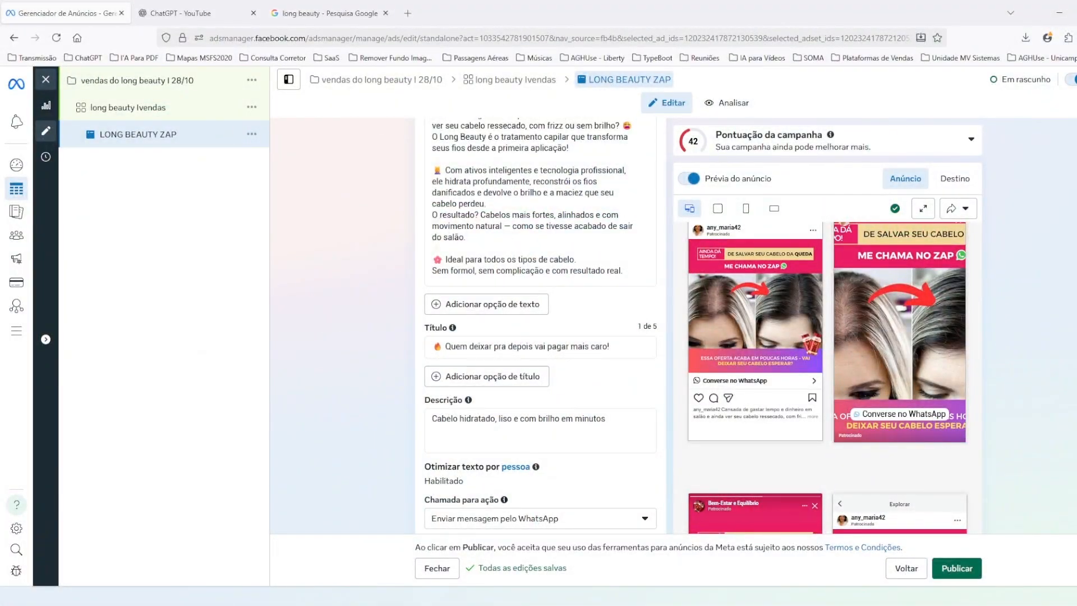
{"action": "scroll", "coordinate": [540, 326], "scroll_direction": "down", "scroll_amount": 3}
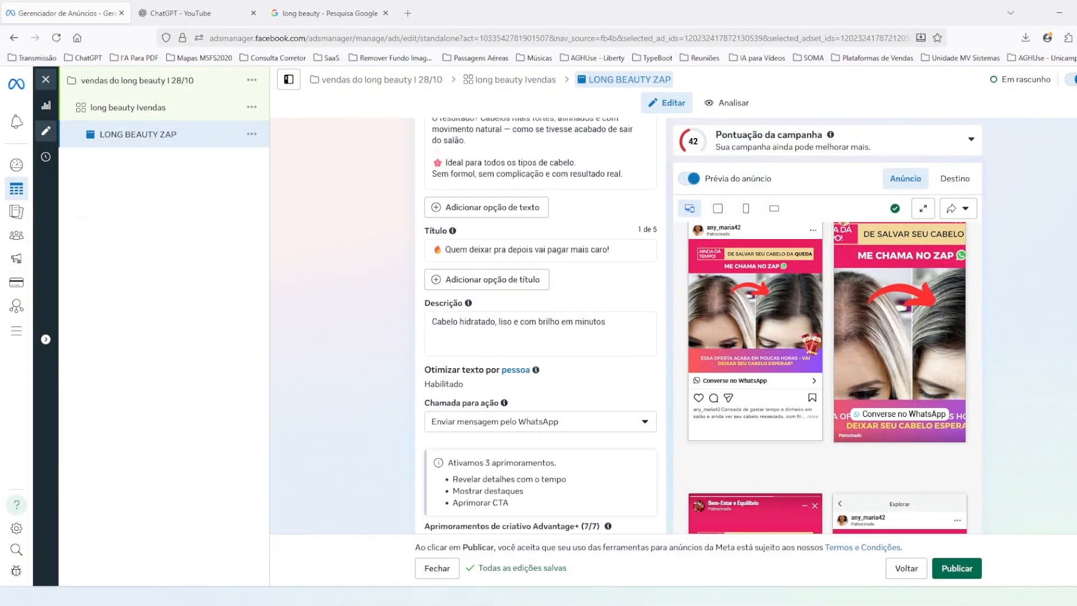
{"action": "scroll", "coordinate": [540, 325], "scroll_direction": "up", "scroll_amount": 8}
{"action": "scroll", "coordinate": [541, 325], "scroll_direction": "up", "scroll_amount": 5}
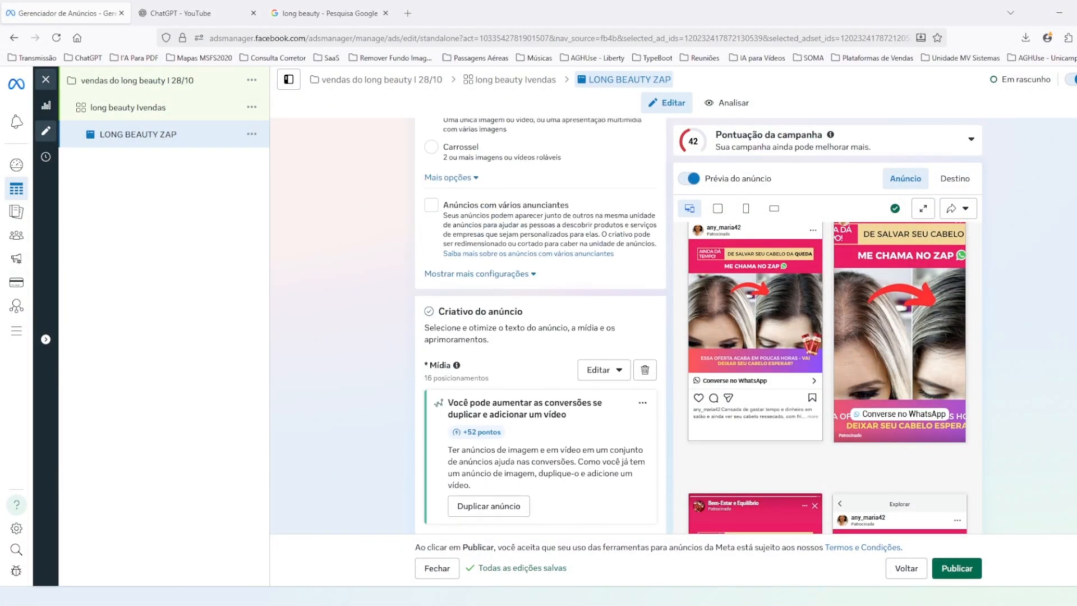
Step: Open the campaign level and review its name, objective, budget strategy, A/B test, audience segment reporting and special ad category settings
{"action": "left_click", "coordinate": [145, 108]}
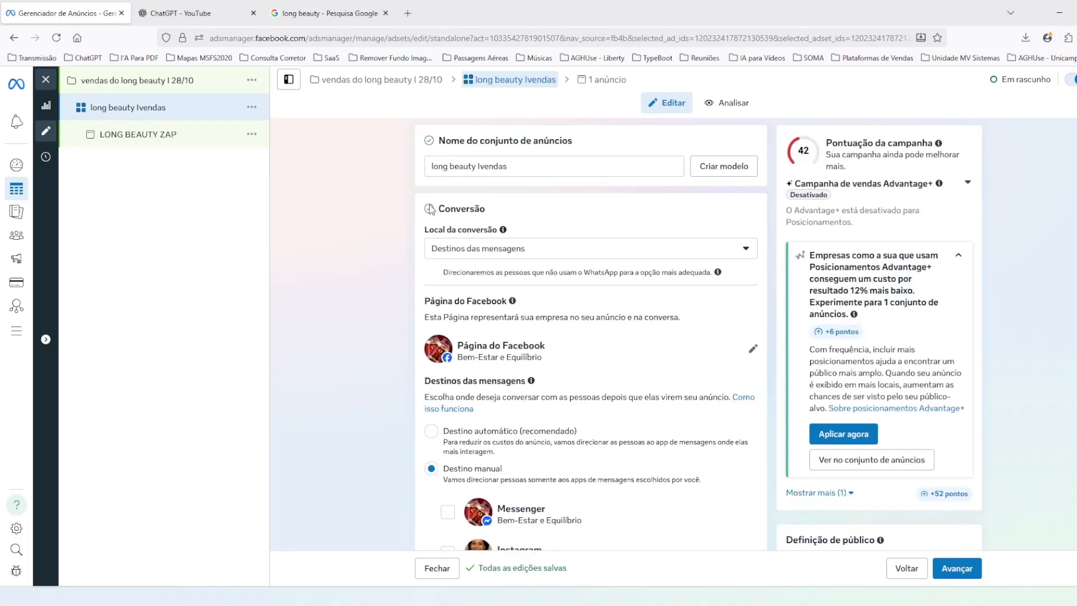
{"action": "left_click", "coordinate": [128, 81]}
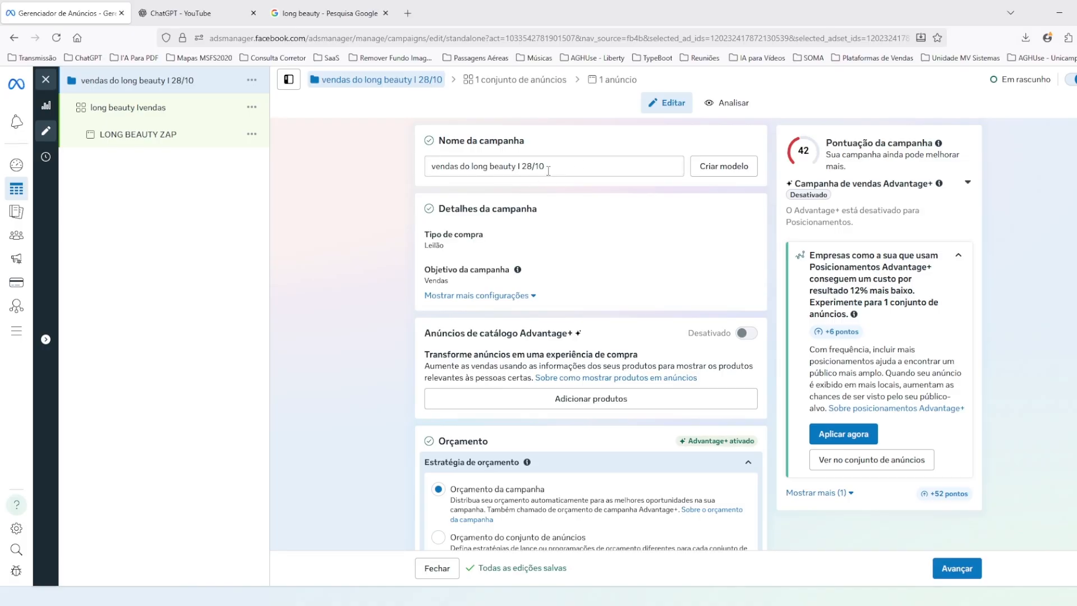
{"action": "scroll", "coordinate": [544, 241], "scroll_direction": "down", "scroll_amount": 3}
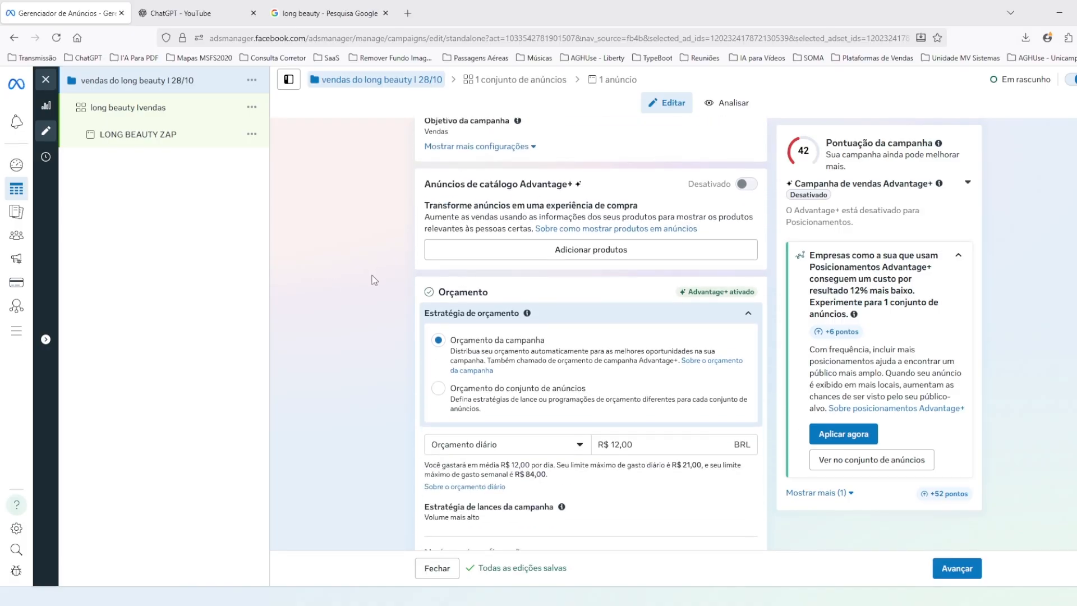
{"action": "scroll", "coordinate": [374, 280], "scroll_direction": "down", "scroll_amount": 2}
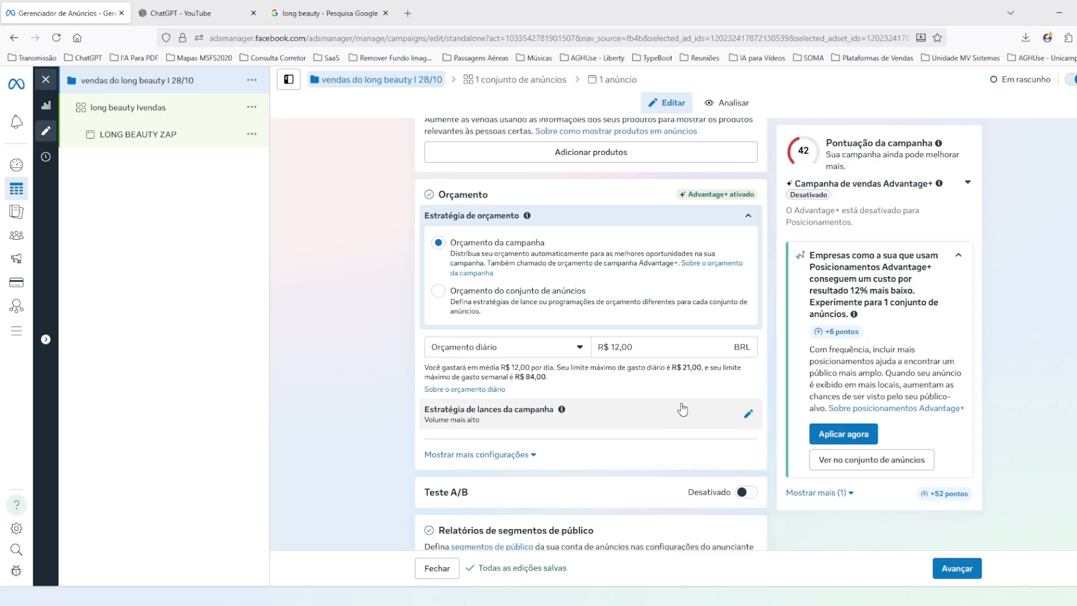
{"action": "scroll", "coordinate": [368, 378], "scroll_direction": "down", "scroll_amount": 4}
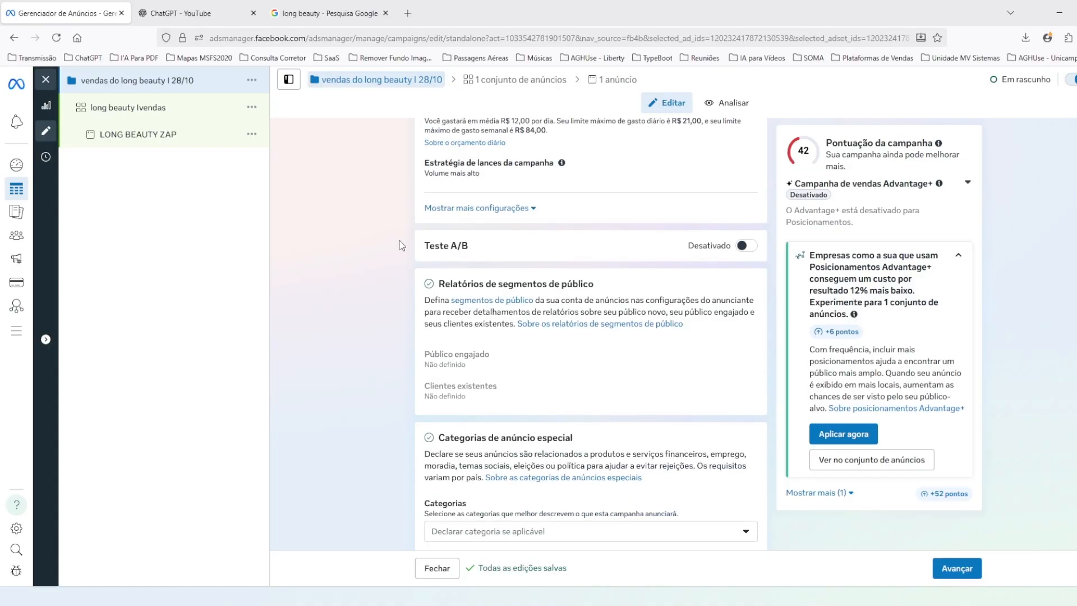
{"action": "scroll", "coordinate": [429, 297], "scroll_direction": "down", "scroll_amount": 1}
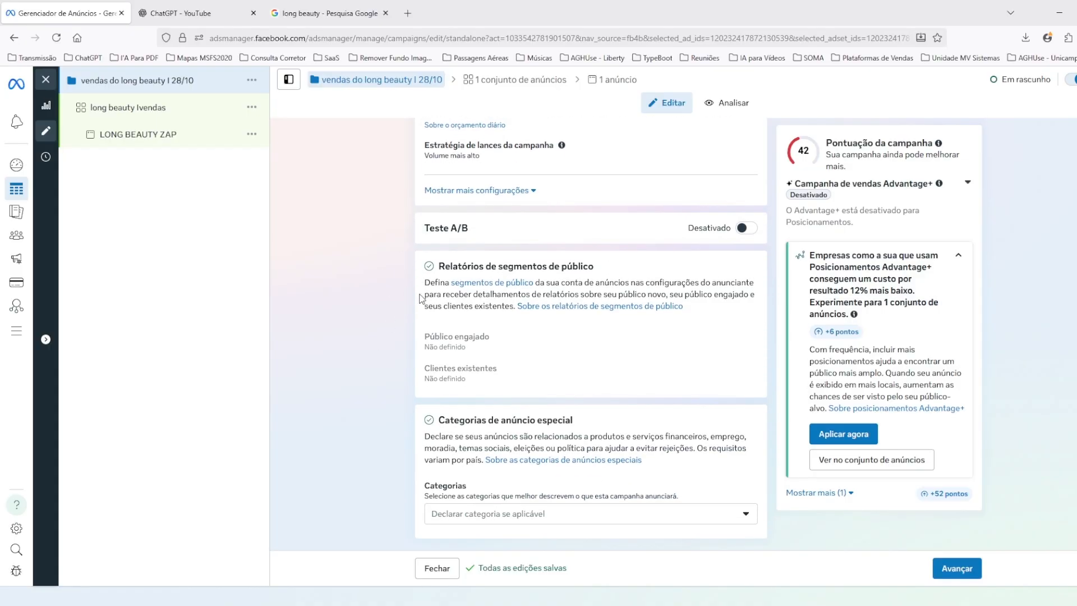
Step: Open the "long beauty" ad set and review its conversion location, Facebook page, WhatsApp destination, performance goal and start schedule
{"action": "left_click", "coordinate": [131, 110]}
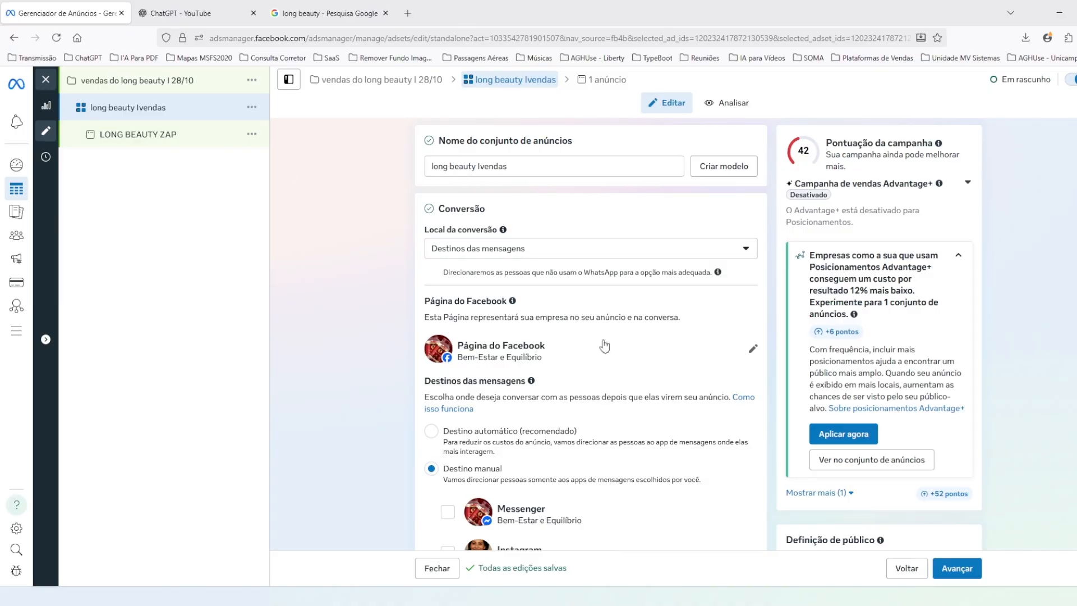
{"action": "scroll", "coordinate": [505, 315], "scroll_direction": "down", "scroll_amount": 2}
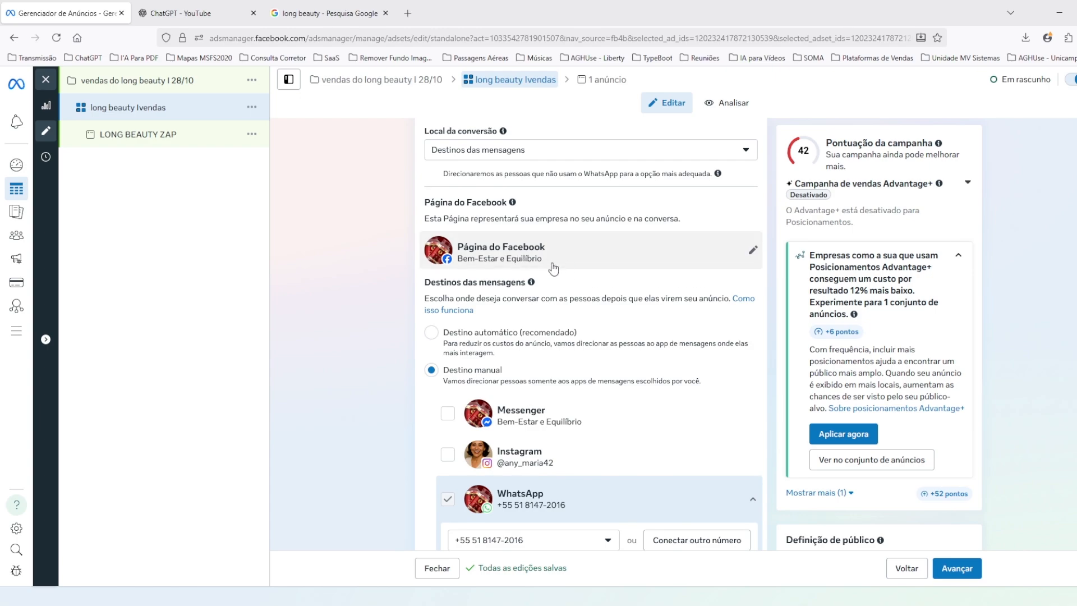
{"action": "scroll", "coordinate": [537, 338], "scroll_direction": "down", "scroll_amount": 3}
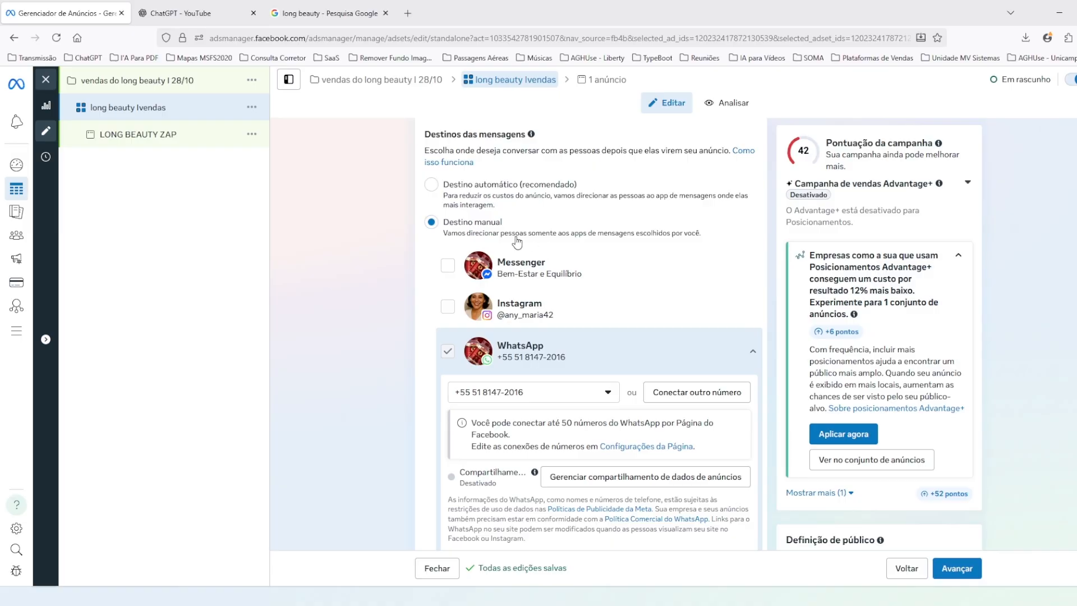
{"action": "scroll", "coordinate": [539, 356], "scroll_direction": "down", "scroll_amount": 8}
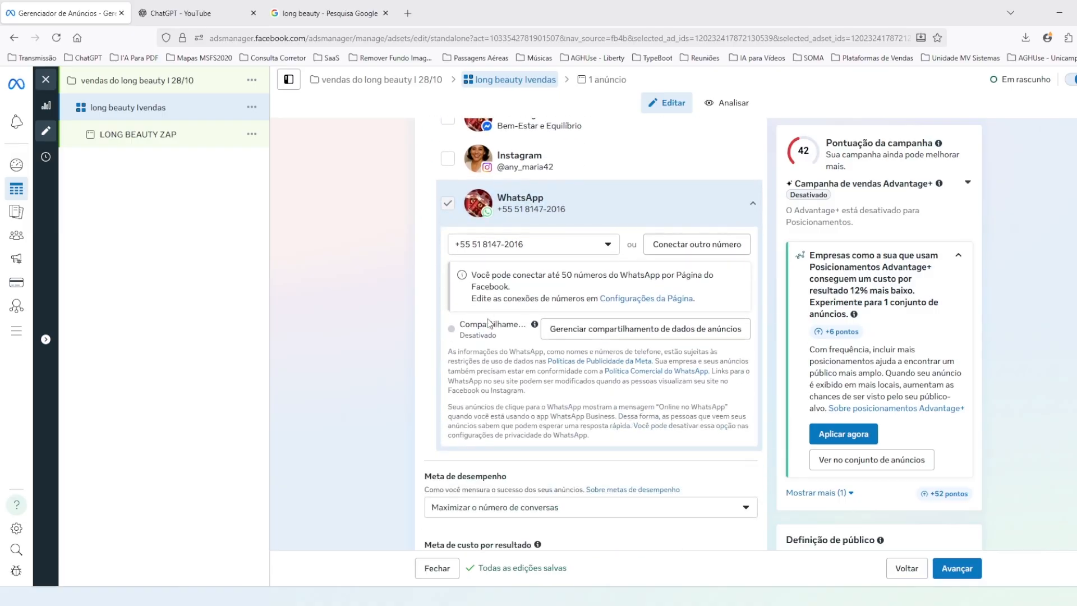
{"action": "scroll", "coordinate": [527, 316], "scroll_direction": "down", "scroll_amount": 5}
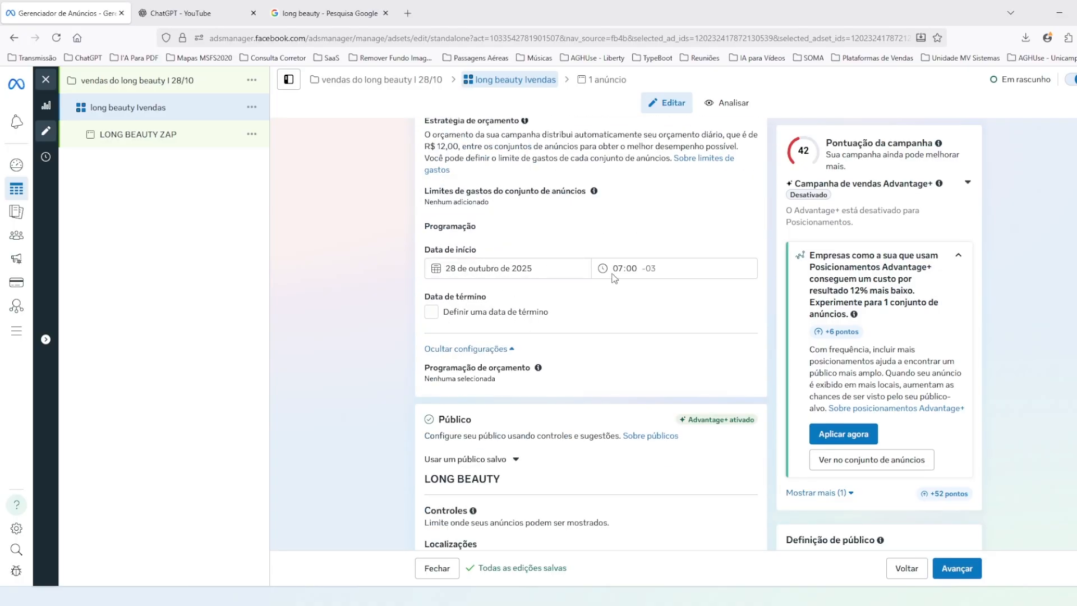
{"action": "scroll", "coordinate": [553, 319], "scroll_direction": "down", "scroll_amount": 2}
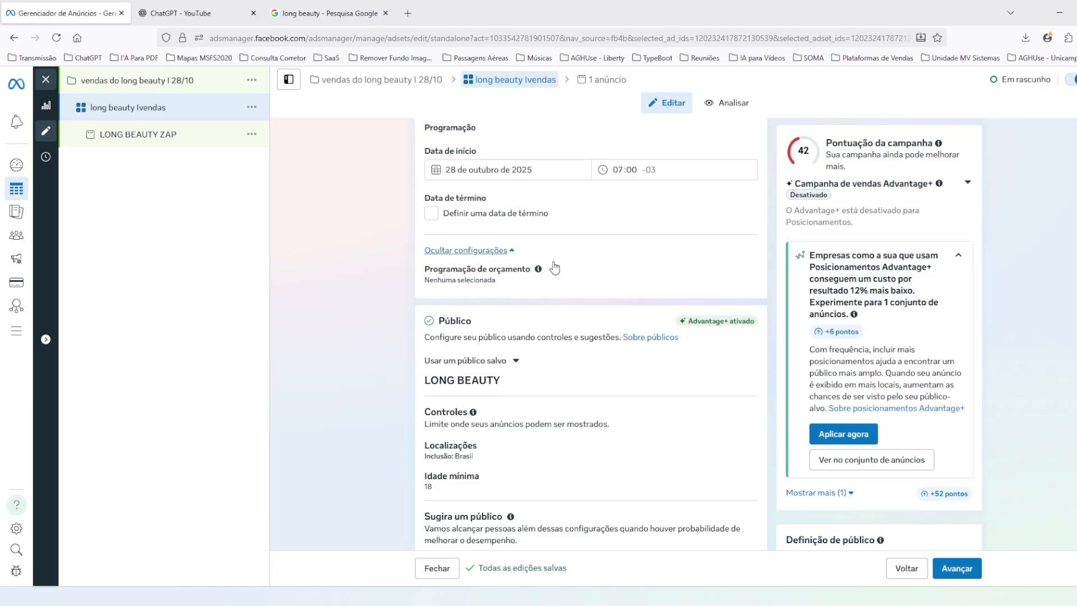
Step: Review the ad set's LONG BEAUTY saved audience, placement controls, brand safety and inventory filter settings, and audience definition
{"action": "scroll", "coordinate": [541, 328], "scroll_direction": "down", "scroll_amount": 2}
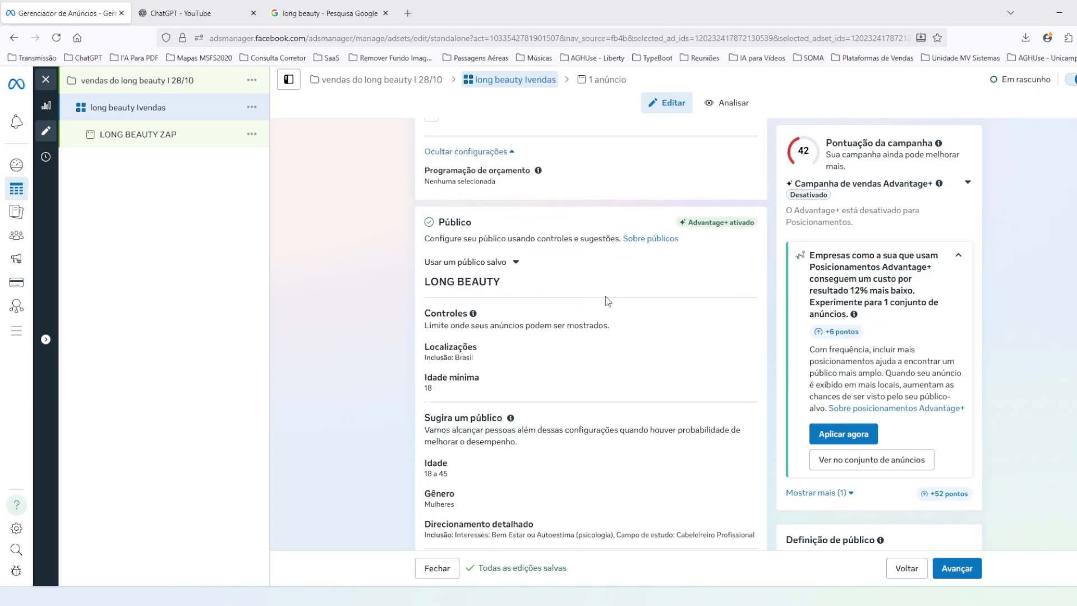
{"action": "scroll", "coordinate": [527, 287], "scroll_direction": "down", "scroll_amount": 1}
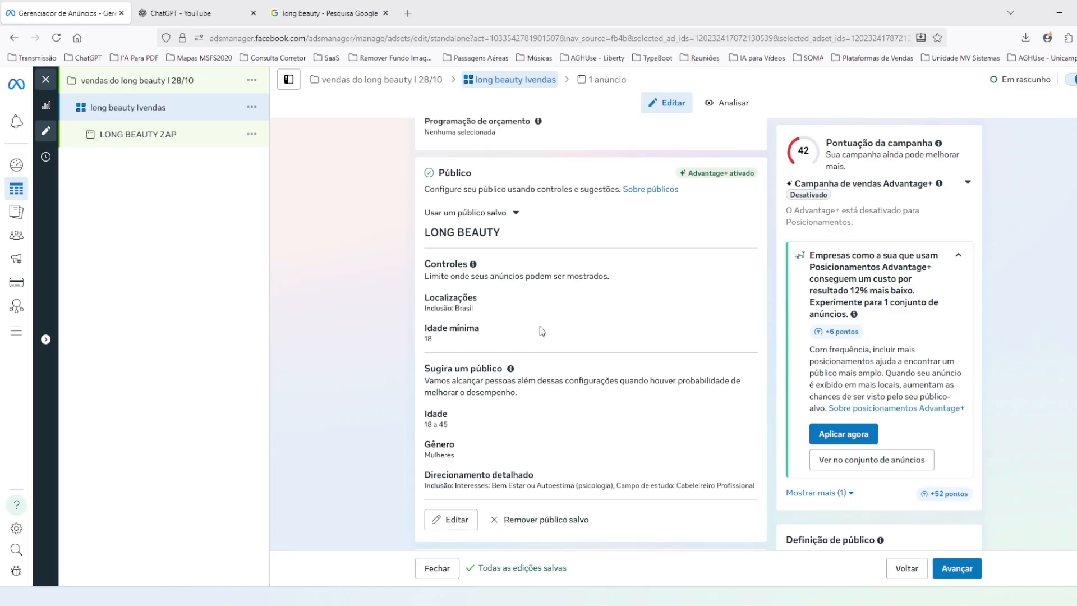
{"action": "scroll", "coordinate": [501, 251], "scroll_direction": "down", "scroll_amount": 2}
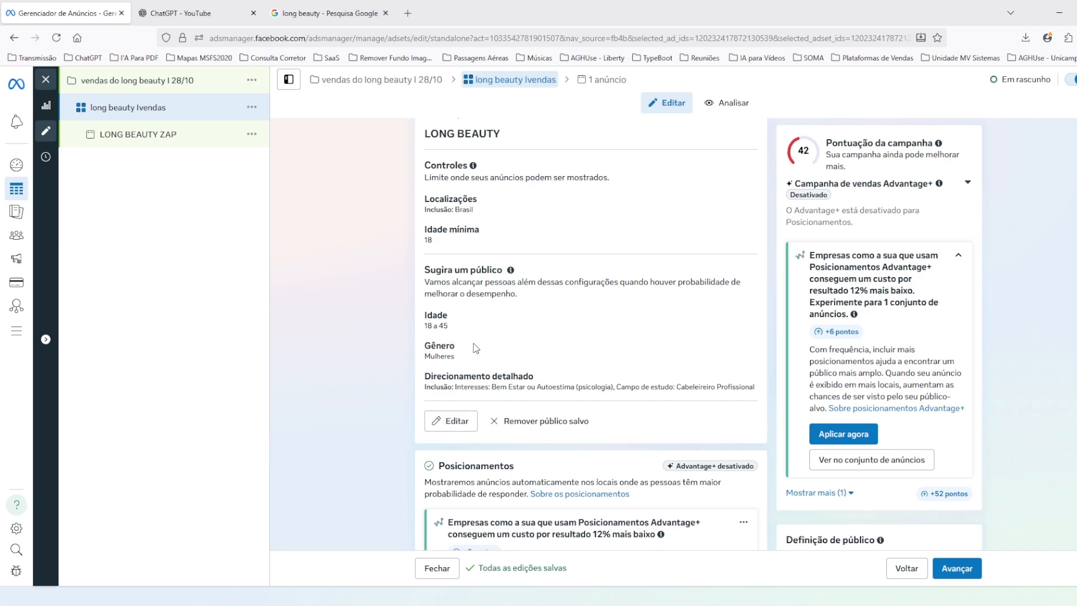
{"action": "scroll", "coordinate": [476, 348], "scroll_direction": "down", "scroll_amount": 1}
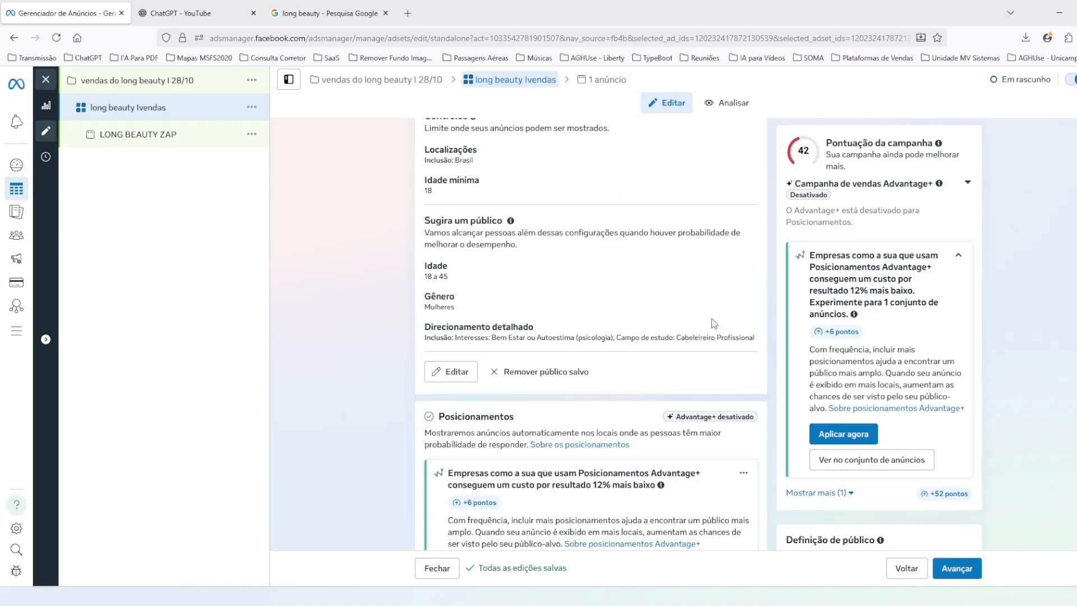
{"action": "scroll", "coordinate": [685, 325], "scroll_direction": "down", "scroll_amount": 5}
{"action": "scroll", "coordinate": [563, 317], "scroll_direction": "down", "scroll_amount": 3}
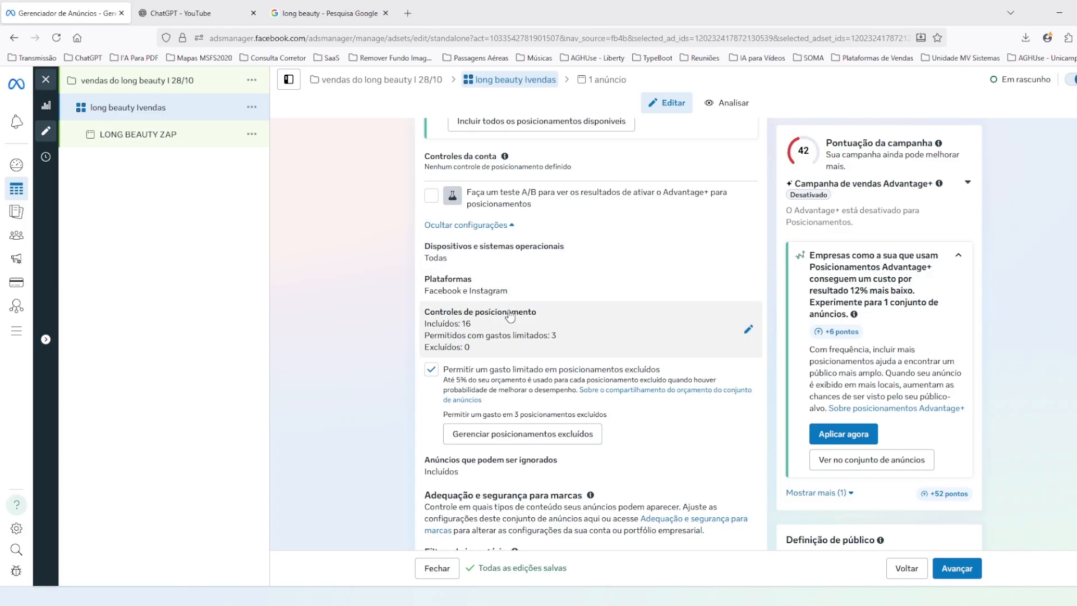
{"action": "scroll", "coordinate": [553, 320], "scroll_direction": "down", "scroll_amount": 4}
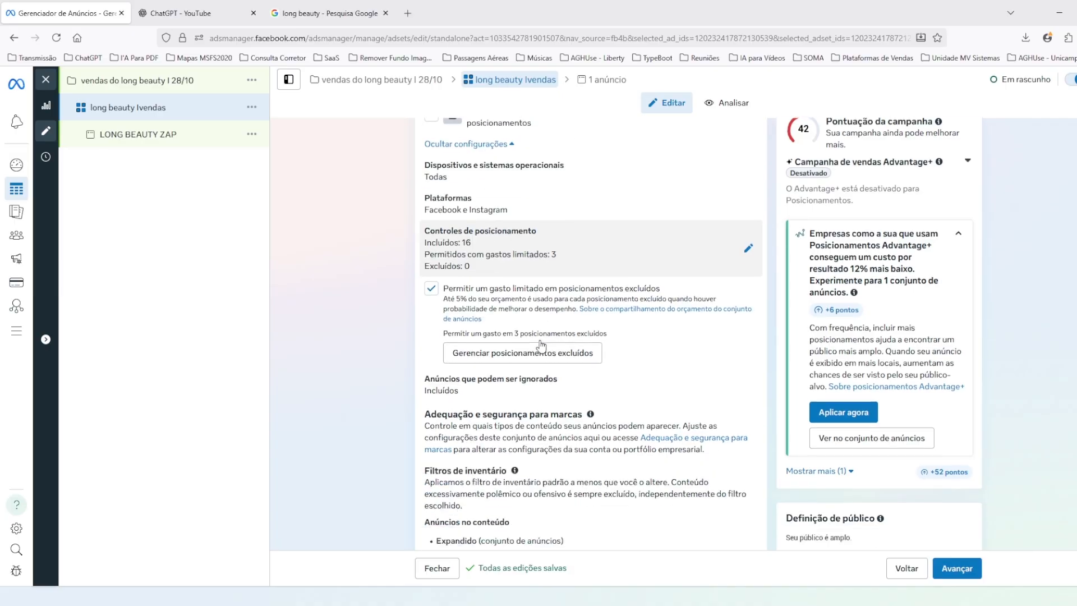
{"action": "scroll", "coordinate": [600, 414], "scroll_direction": "up", "scroll_amount": 2}
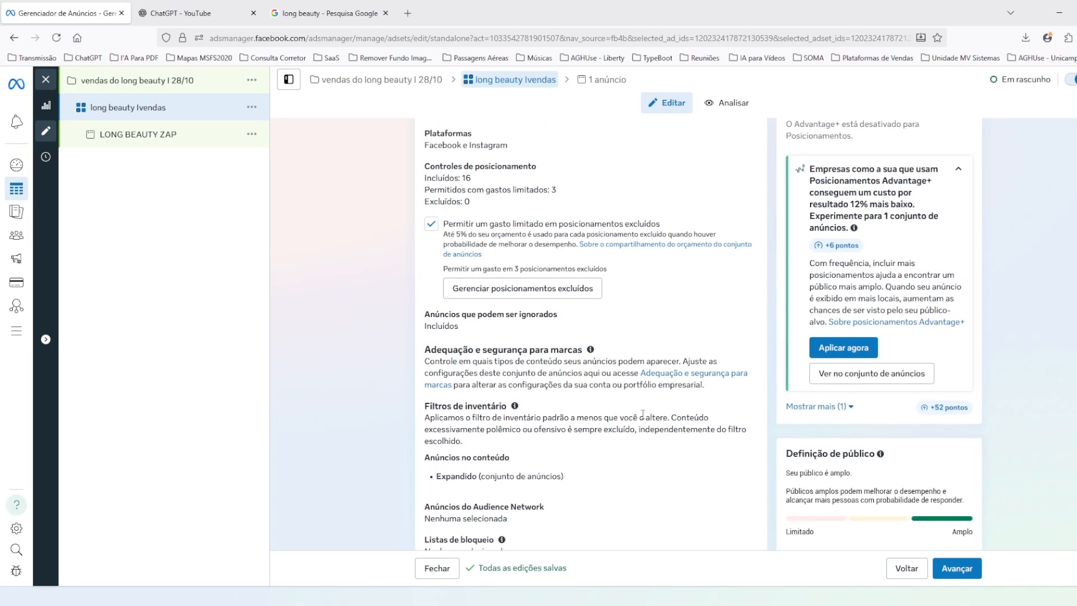
{"action": "scroll", "coordinate": [654, 404], "scroll_direction": "down", "scroll_amount": 2}
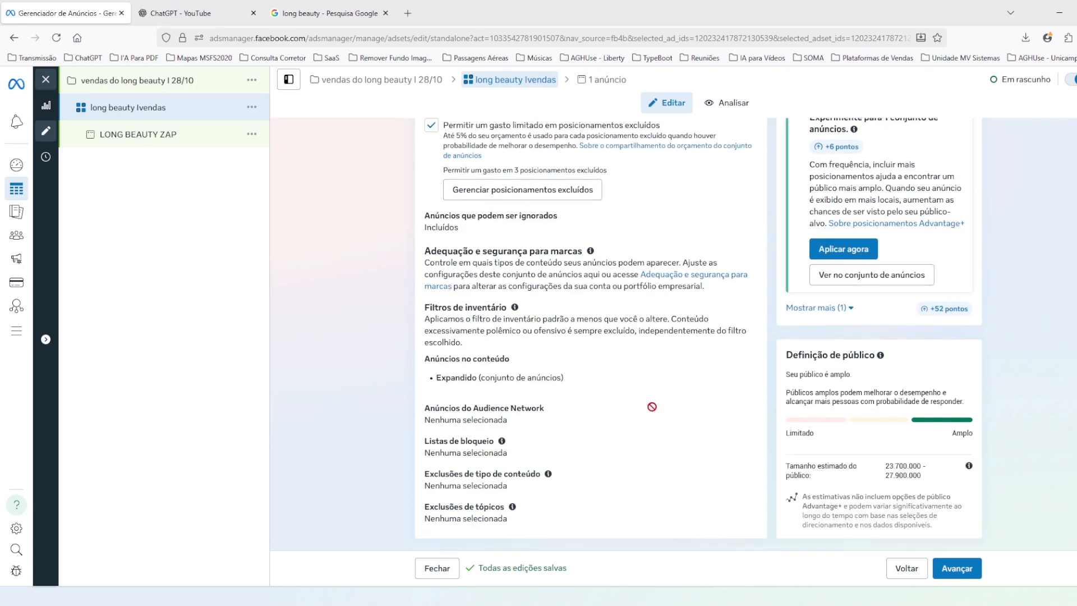
Step: Open the LONG BEAUTY ZAP ad and review its name, identity, ad setup, creative source and format settings
{"action": "left_click", "coordinate": [163, 135]}
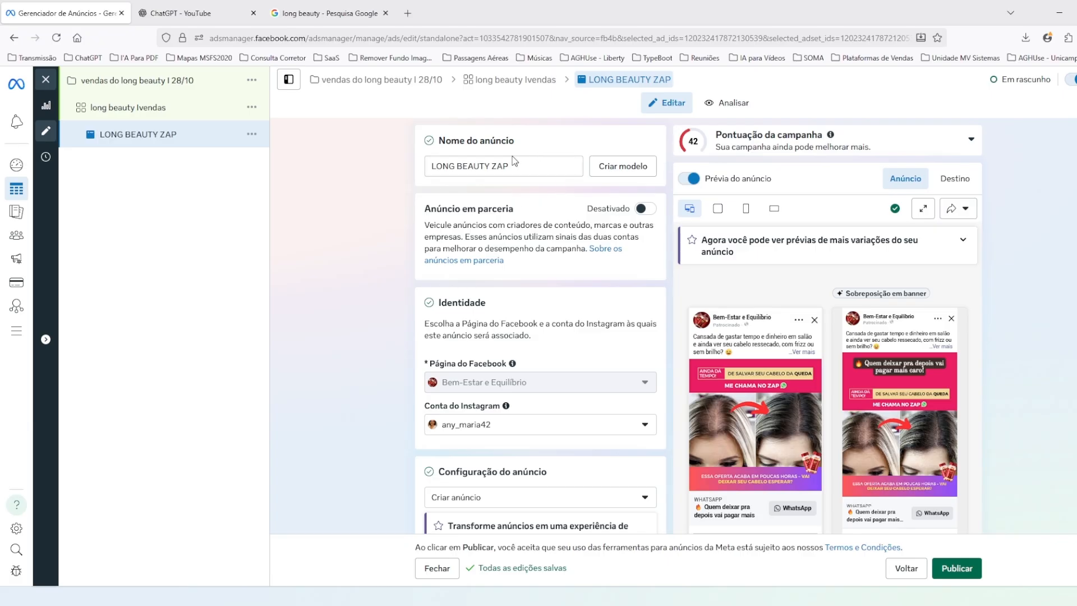
{"action": "scroll", "coordinate": [469, 219], "scroll_direction": "down", "scroll_amount": 3}
{"action": "scroll", "coordinate": [469, 223], "scroll_direction": "down", "scroll_amount": 5}
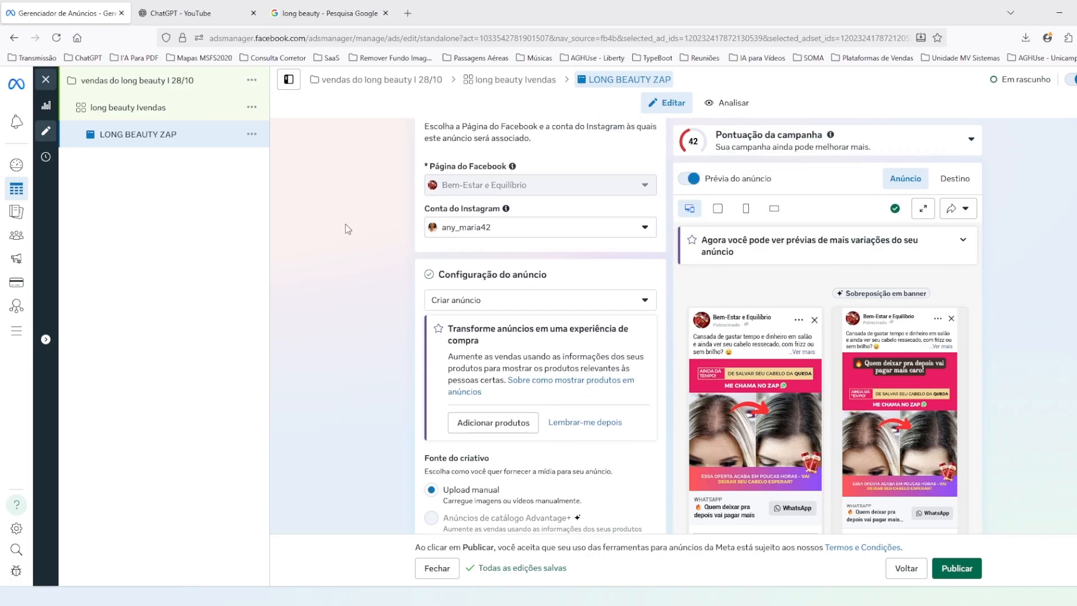
{"action": "scroll", "coordinate": [387, 251], "scroll_direction": "down", "scroll_amount": 4}
{"action": "scroll", "coordinate": [383, 250], "scroll_direction": "down", "scroll_amount": 5}
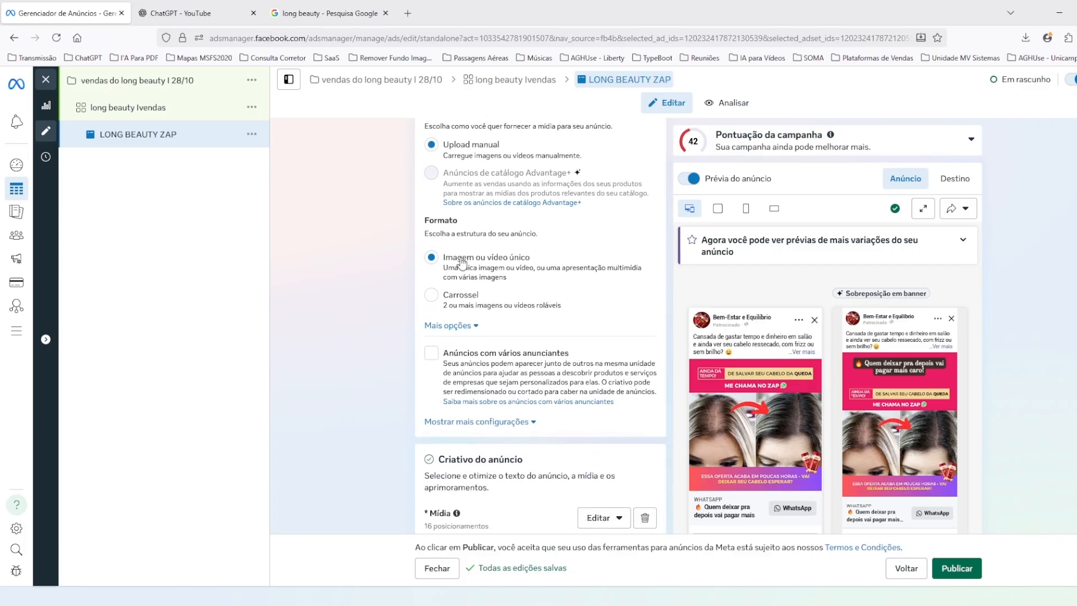
{"action": "scroll", "coordinate": [481, 286], "scroll_direction": "down", "scroll_amount": 4}
{"action": "scroll", "coordinate": [485, 304], "scroll_direction": "down", "scroll_amount": 4}
{"action": "scroll", "coordinate": [496, 217], "scroll_direction": "up", "scroll_amount": 5}
{"action": "scroll", "coordinate": [496, 217], "scroll_direction": "up", "scroll_amount": 2}
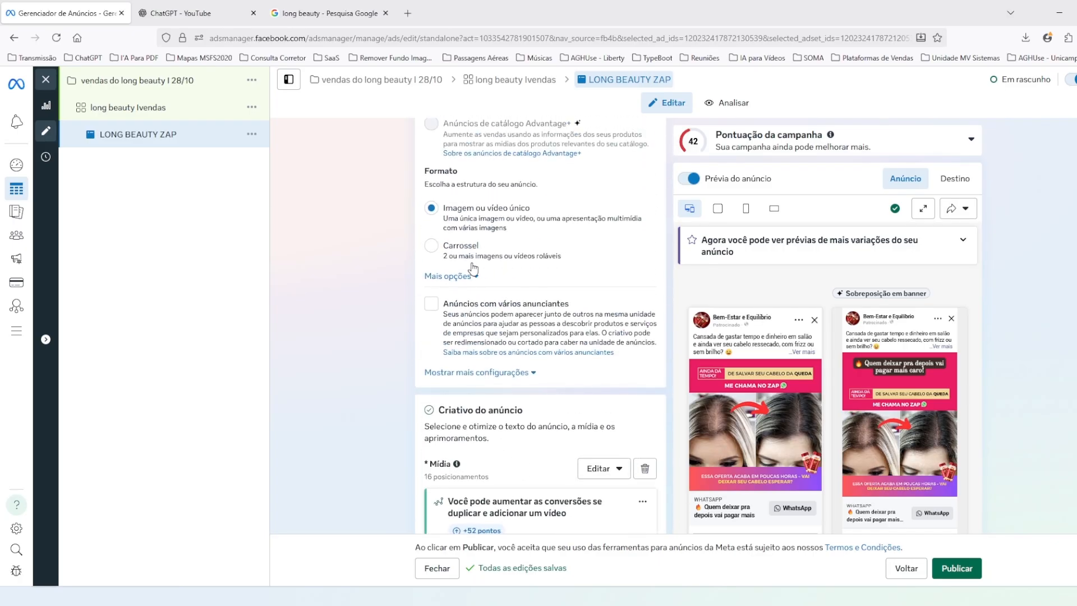
Step: Review the ad's media and primary text, and expand the full text in the Facebook feed preview
{"action": "scroll", "coordinate": [472, 269], "scroll_direction": "down", "scroll_amount": 10}
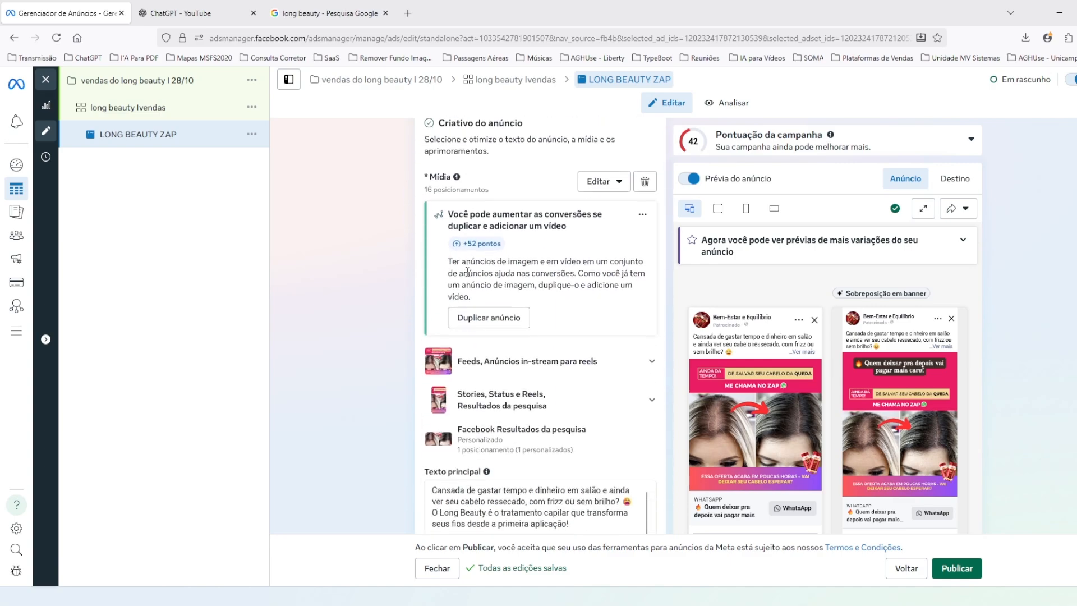
{"action": "scroll", "coordinate": [500, 285], "scroll_direction": "up", "scroll_amount": 3}
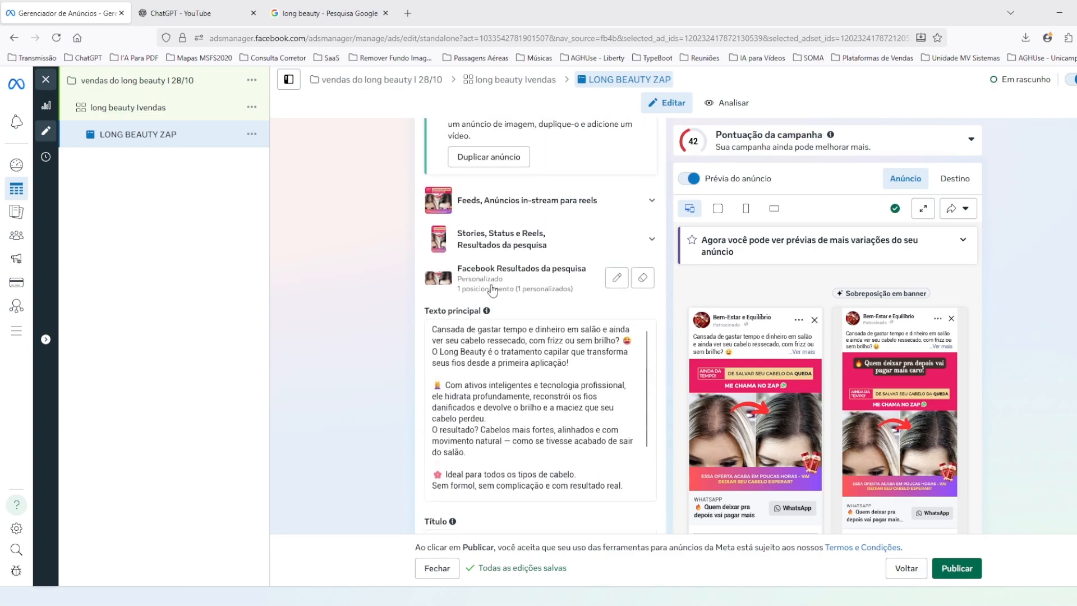
{"action": "scroll", "coordinate": [505, 314], "scroll_direction": "down", "scroll_amount": 3}
{"action": "scroll", "coordinate": [522, 353], "scroll_direction": "up", "scroll_amount": 2}
{"action": "scroll", "coordinate": [522, 353], "scroll_direction": "down", "scroll_amount": 2}
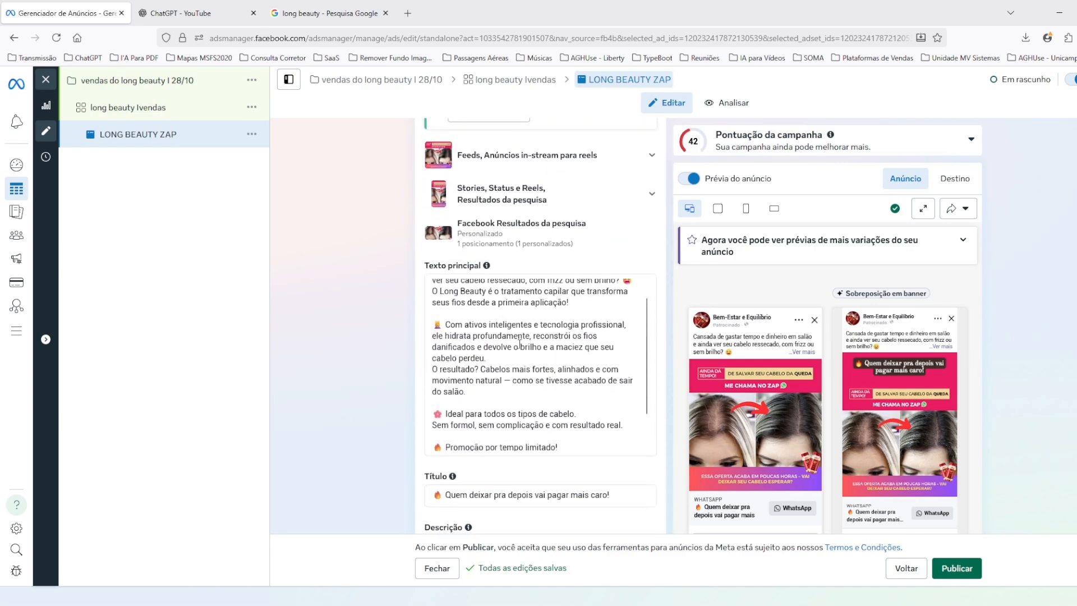
{"action": "left_click", "coordinate": [797, 352]}
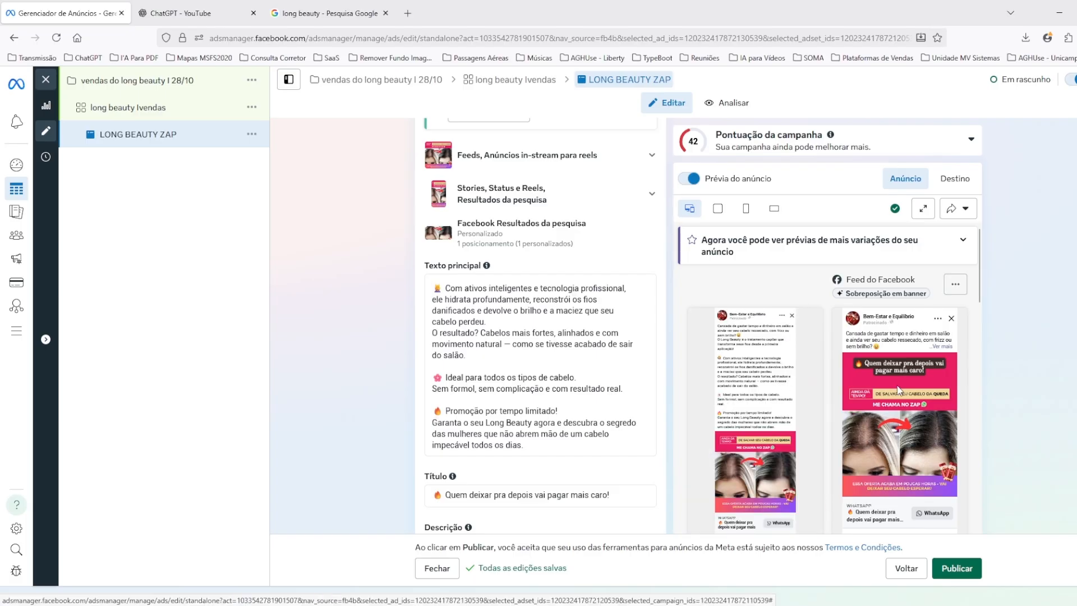
{"action": "scroll", "coordinate": [708, 379], "scroll_direction": "down", "scroll_amount": 3}
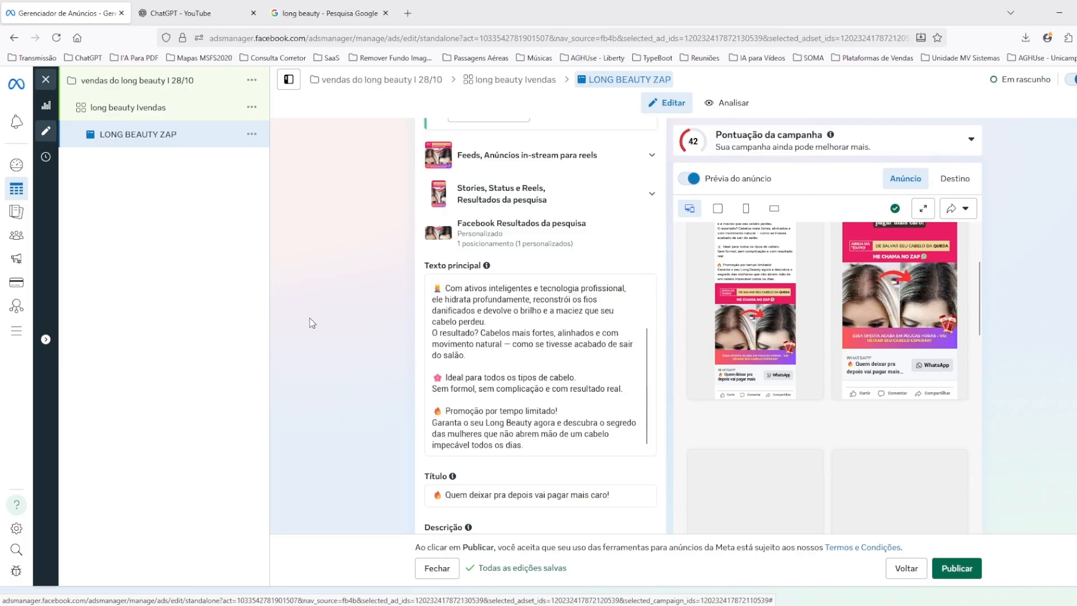
Step: Review the ad's headline, description, call to action, Advantage+ creative enhancements, saved conversation template and tracking settings
{"action": "scroll", "coordinate": [399, 321], "scroll_direction": "down", "scroll_amount": 3}
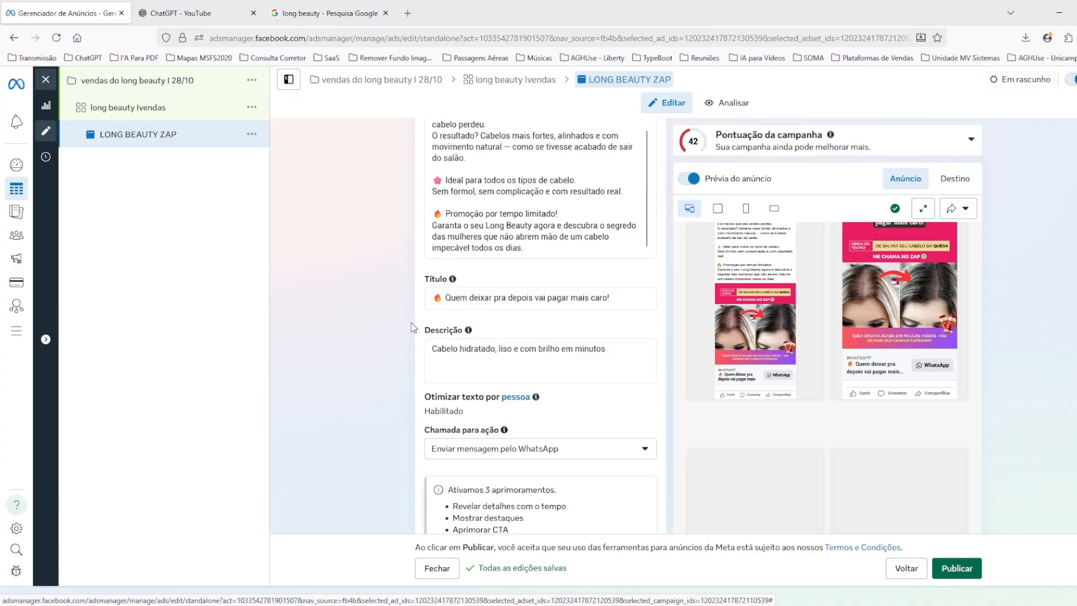
{"action": "scroll", "coordinate": [412, 326], "scroll_direction": "down", "scroll_amount": 2}
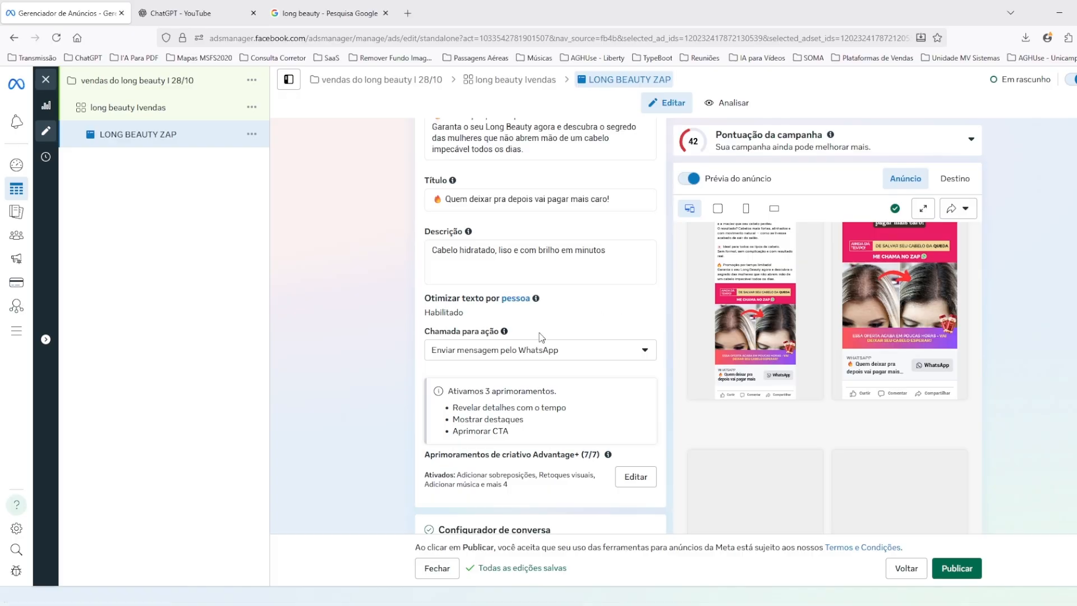
{"action": "scroll", "coordinate": [548, 337], "scroll_direction": "down", "scroll_amount": 2}
{"action": "scroll", "coordinate": [438, 346], "scroll_direction": "down", "scroll_amount": 2}
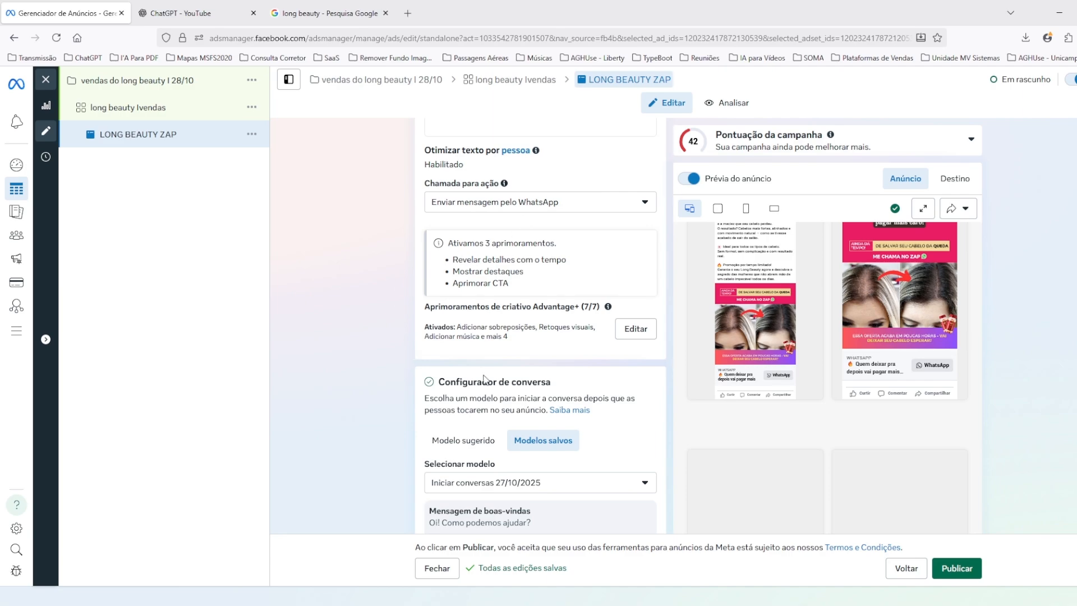
{"action": "scroll", "coordinate": [485, 381], "scroll_direction": "down", "scroll_amount": 3}
{"action": "scroll", "coordinate": [458, 372], "scroll_direction": "down", "scroll_amount": 3}
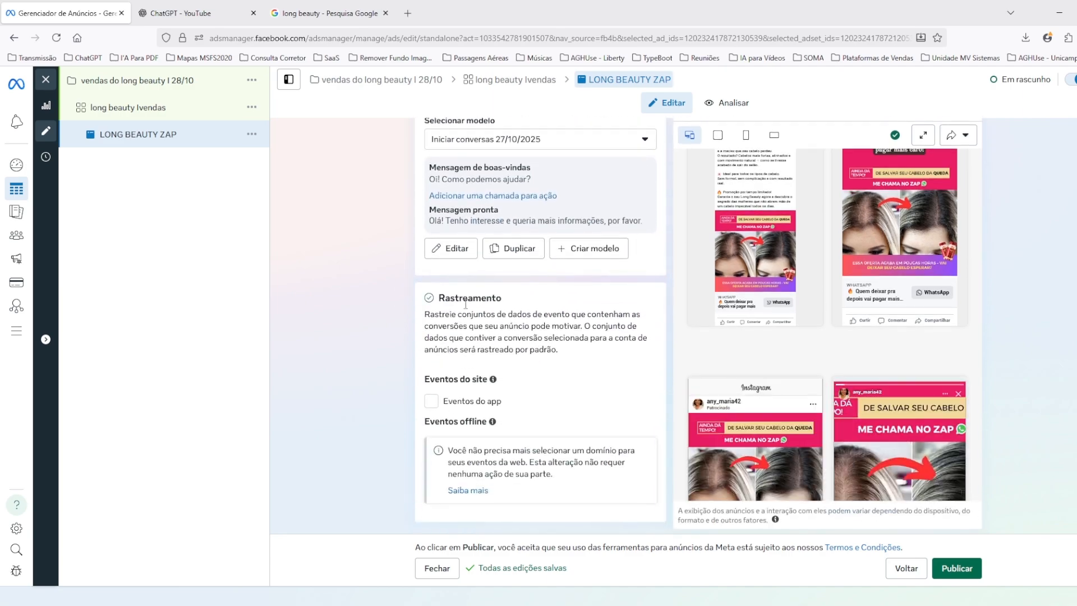
{"action": "scroll", "coordinate": [466, 305], "scroll_direction": "up", "scroll_amount": 1}
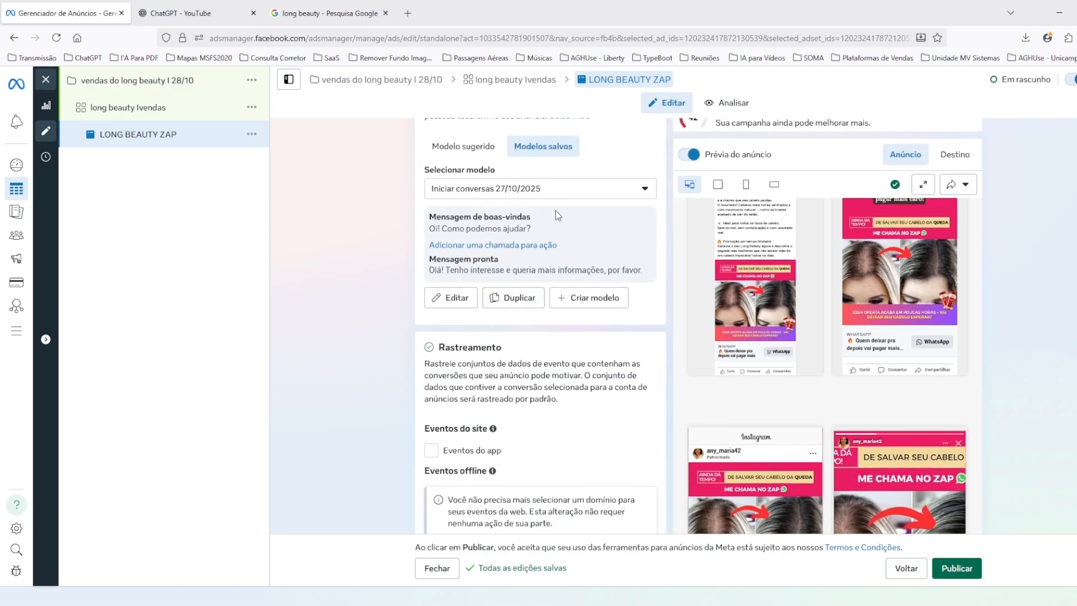
{"action": "scroll", "coordinate": [388, 311], "scroll_direction": "down", "scroll_amount": 1}
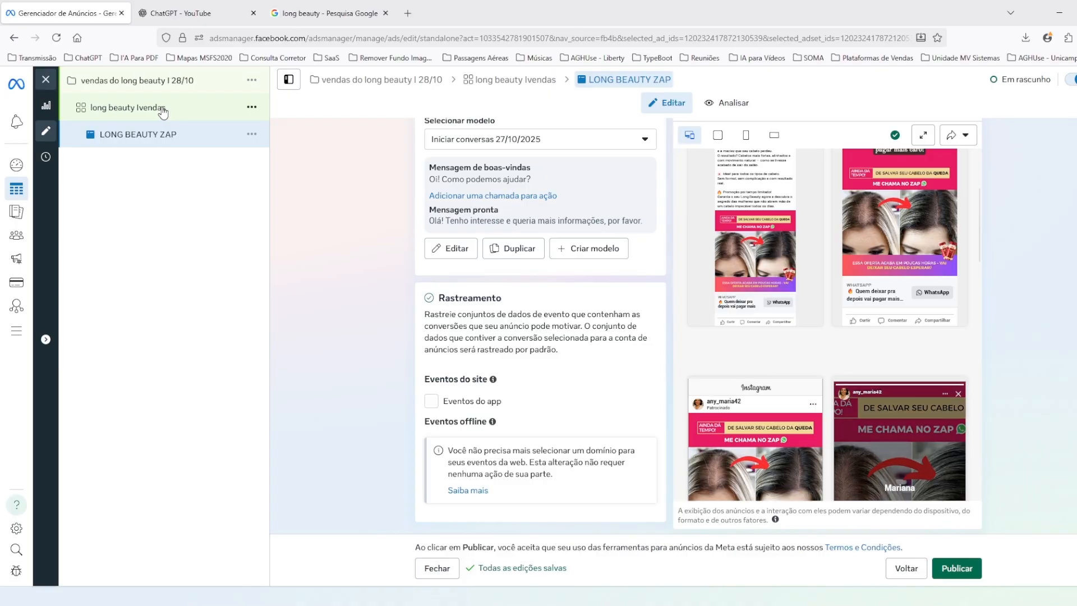
Step: Publish the campaign with its ad set and ad, and check the delivery status at the campaign, ad set and ad levels
{"action": "left_click", "coordinate": [965, 570]}
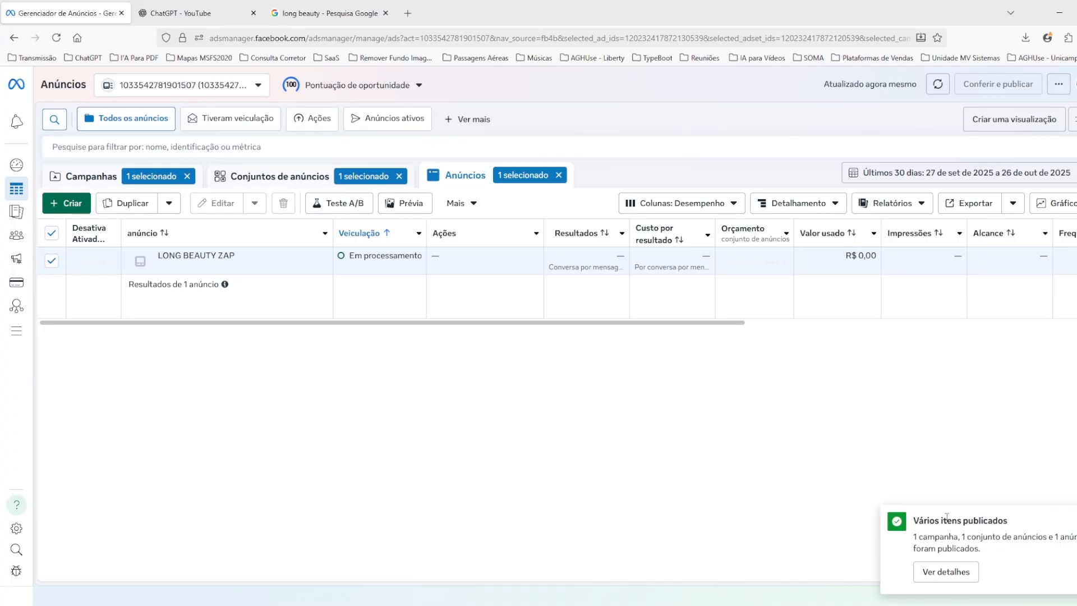
{"action": "left_click", "coordinate": [119, 179]}
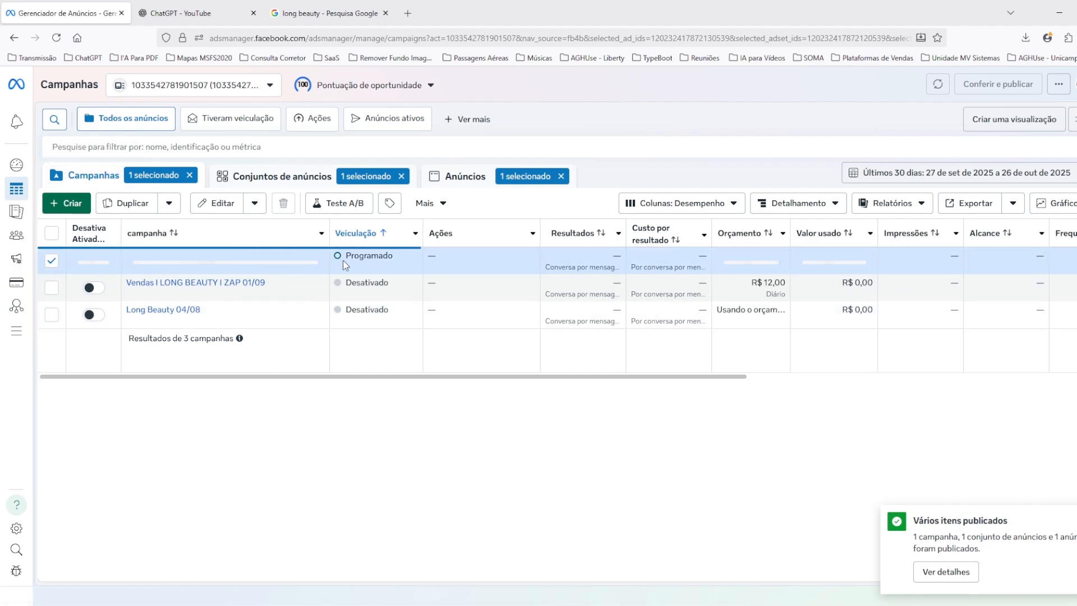
{"action": "left_click", "coordinate": [285, 188]}
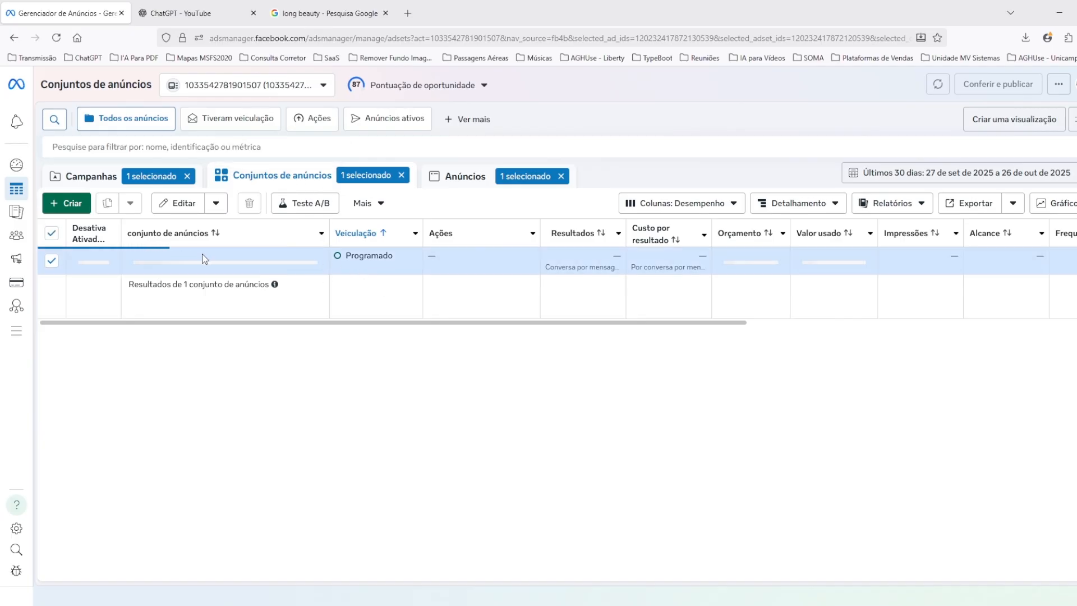
{"action": "left_click", "coordinate": [486, 178]}
{"action": "mouse_move", "coordinate": [270, 273]}
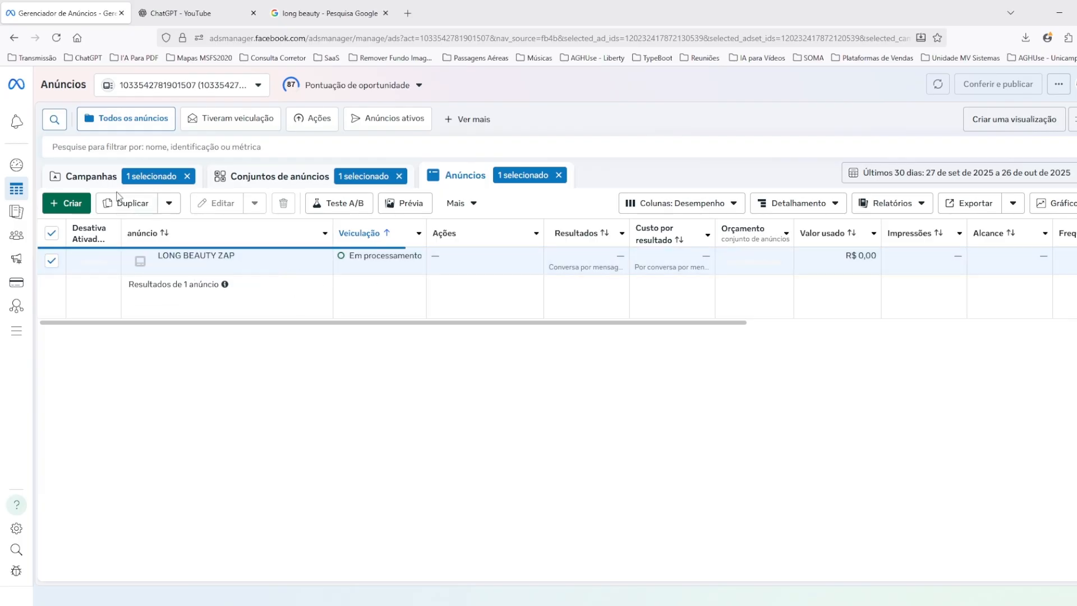
{"action": "left_click", "coordinate": [90, 175]}
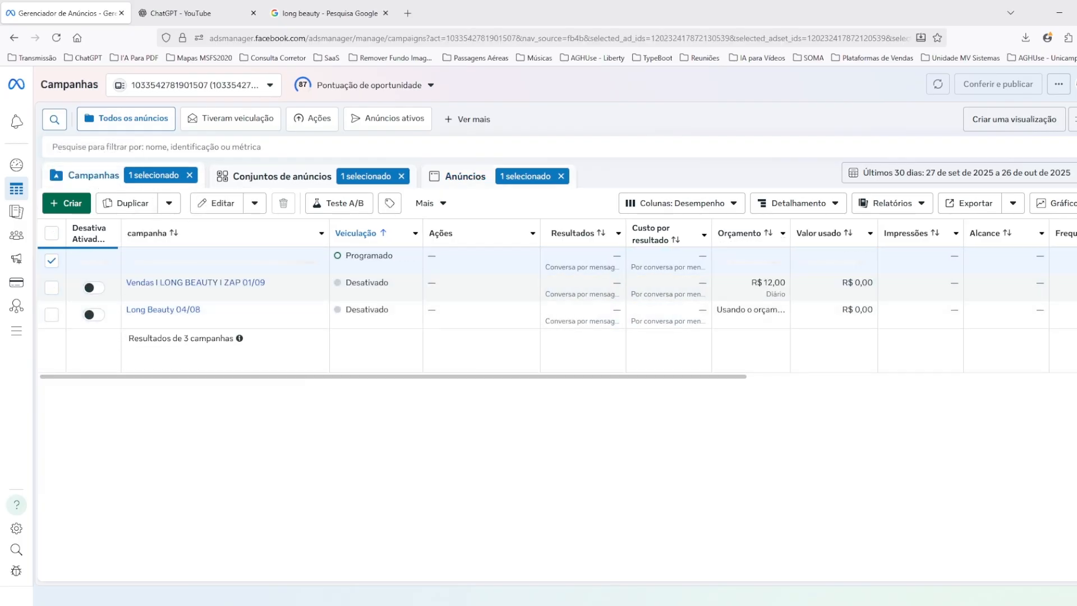